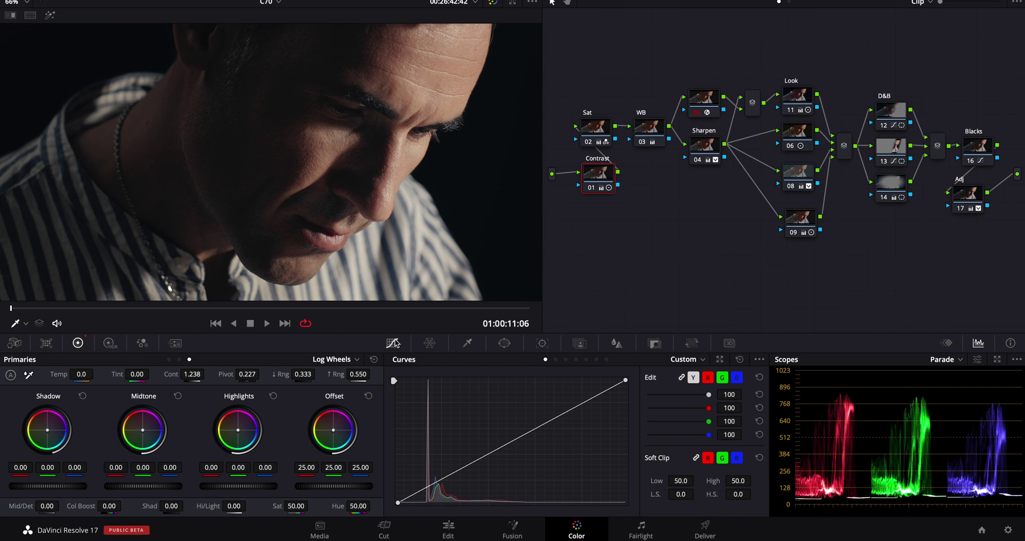
# Show the High Dynamic Range wheels for the Contrast node and collapse the expanded Zones view.
pyautogui.click(110, 342)
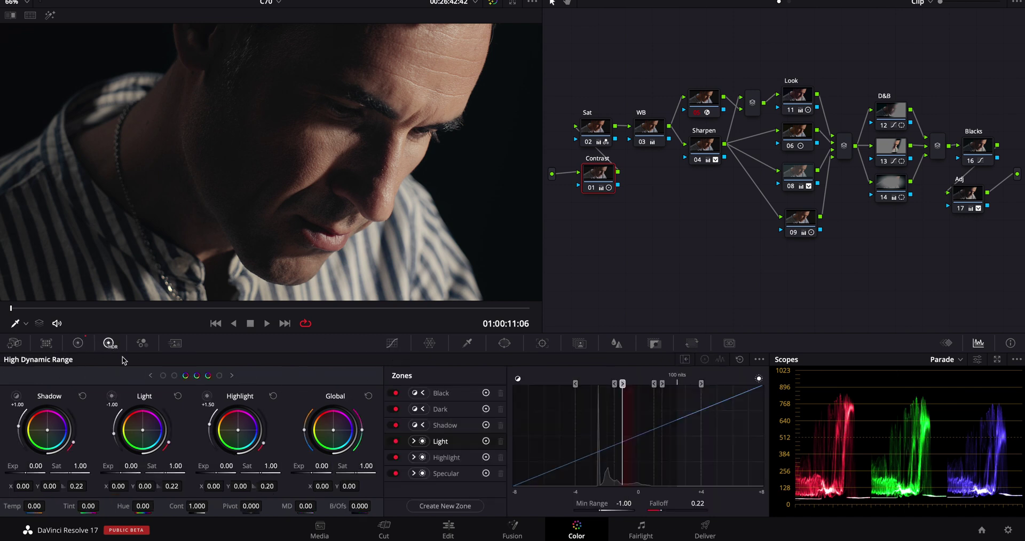
pyautogui.click(686, 359)
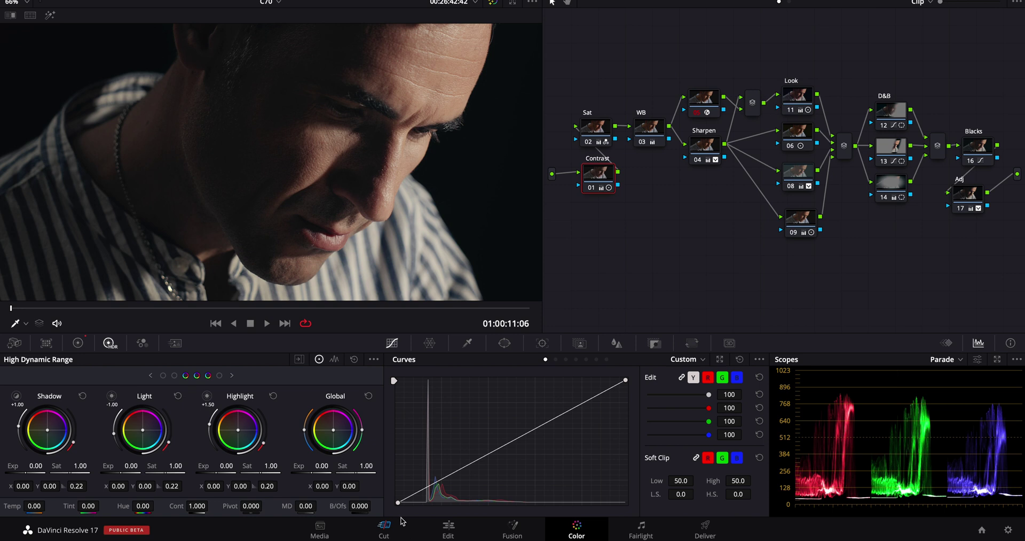
# Browse the Toolbox transitions and the Open FX filters, from blur to color effects, in the effects library on the Edit page.
pyautogui.click(463, 534)
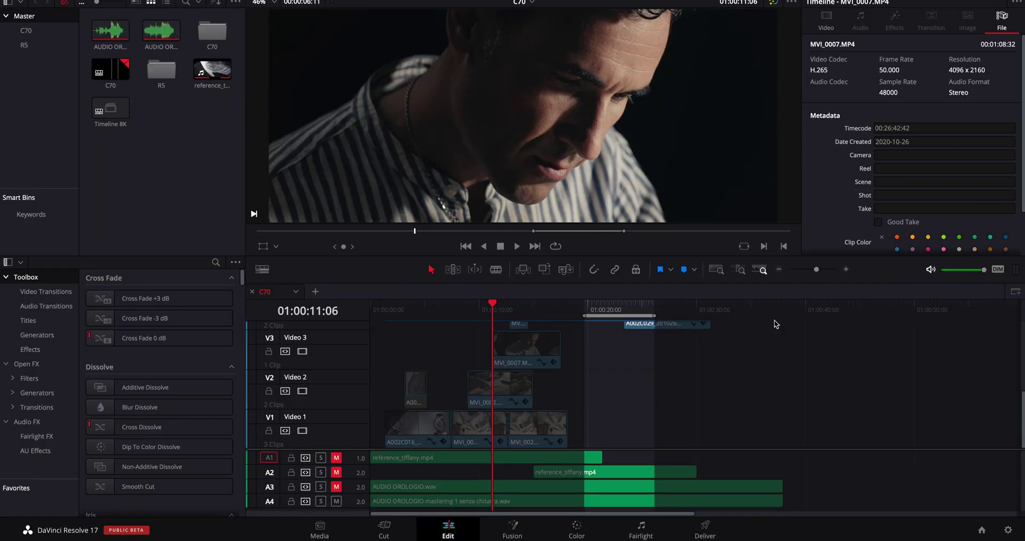
pyautogui.click(566, 534)
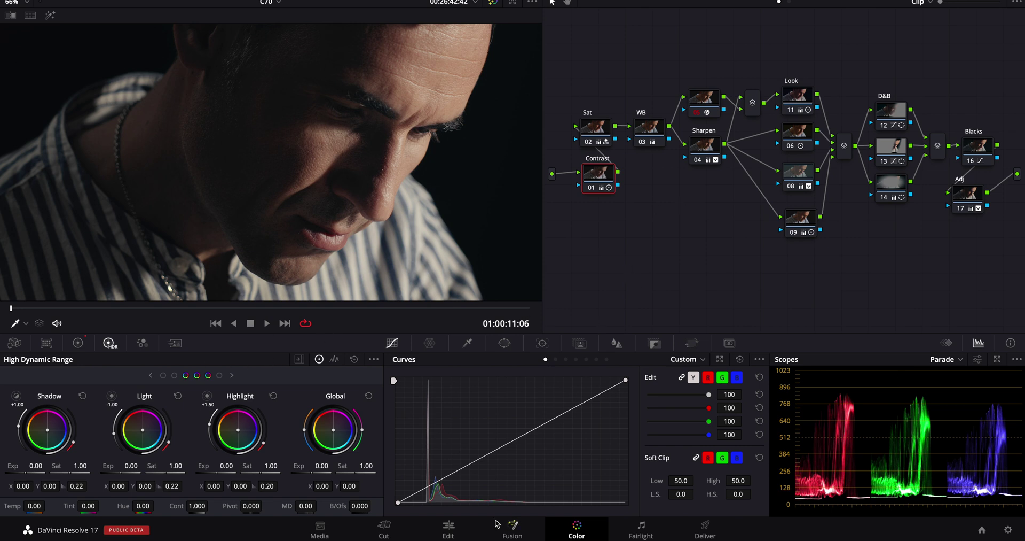
pyautogui.click(464, 530)
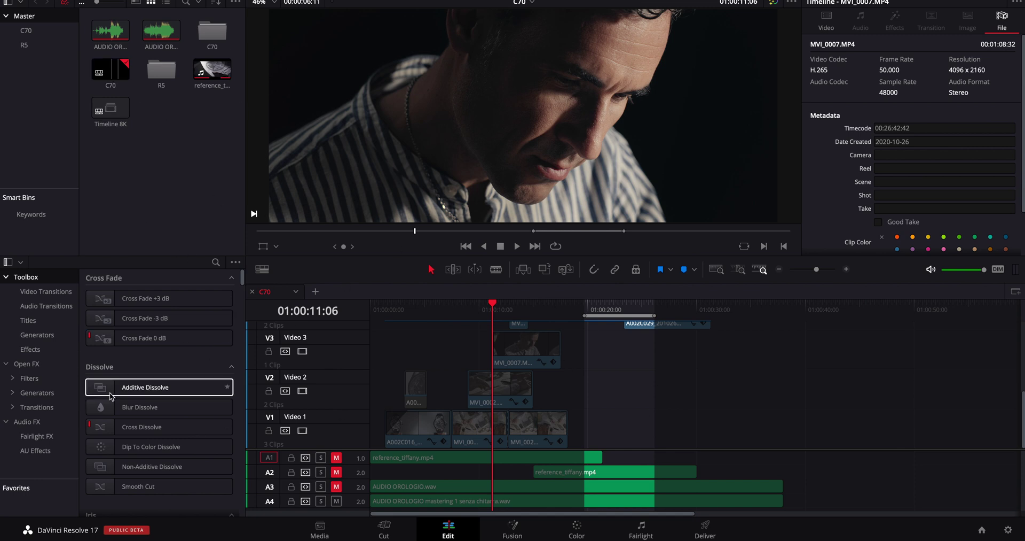
pyautogui.scroll(-5, 128, 380)
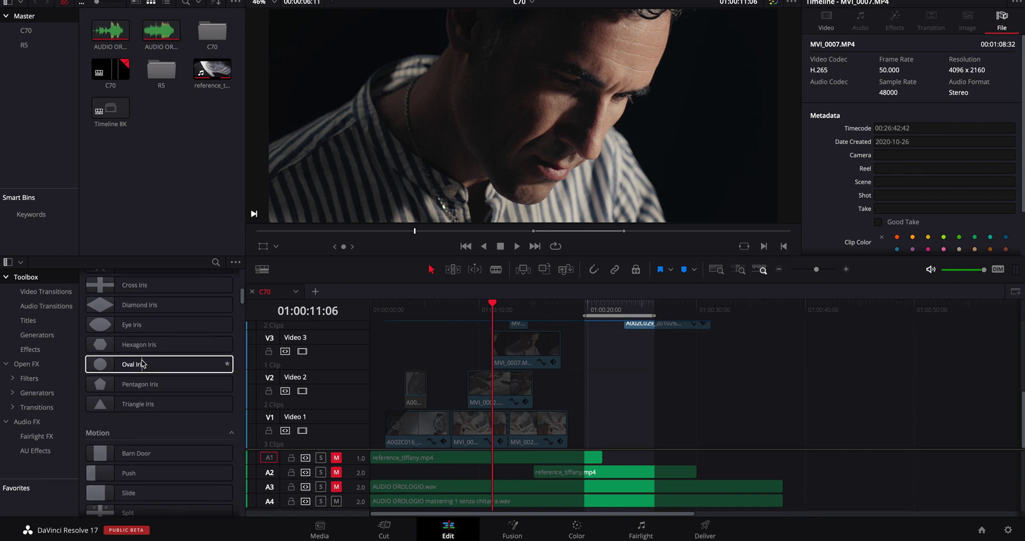
pyautogui.scroll(6, 142, 363)
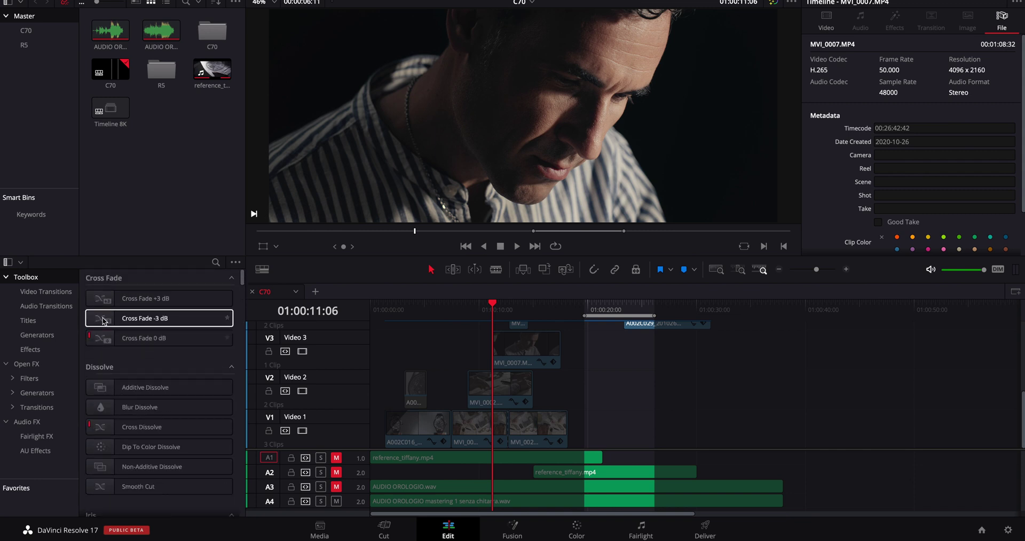
pyautogui.scroll(-5, 115, 353)
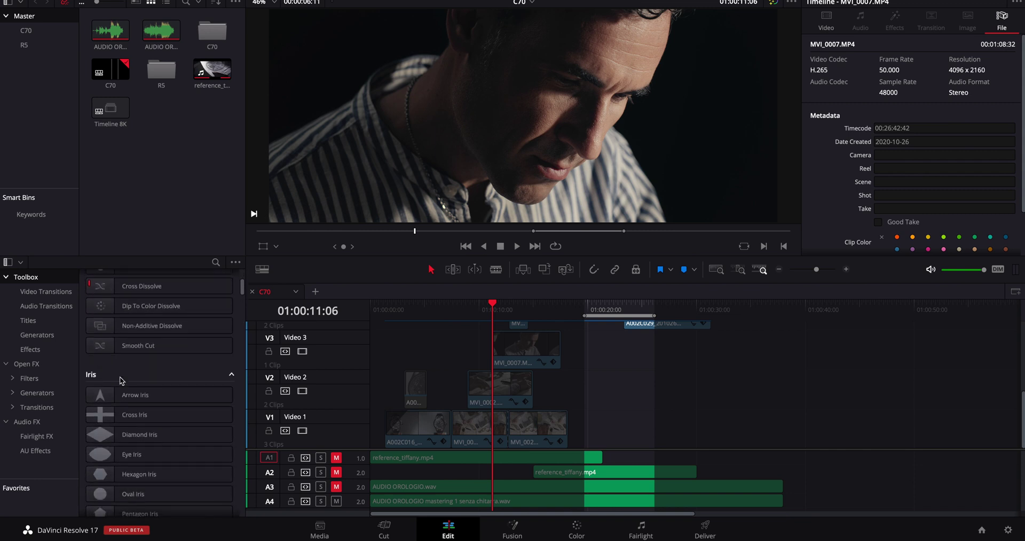
pyautogui.click(28, 378)
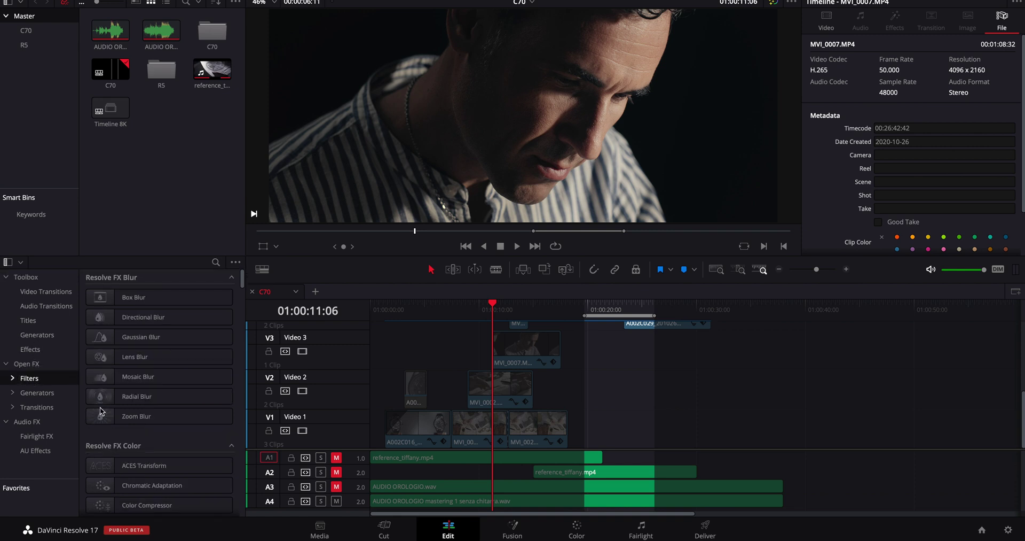
pyautogui.scroll(-4, 135, 323)
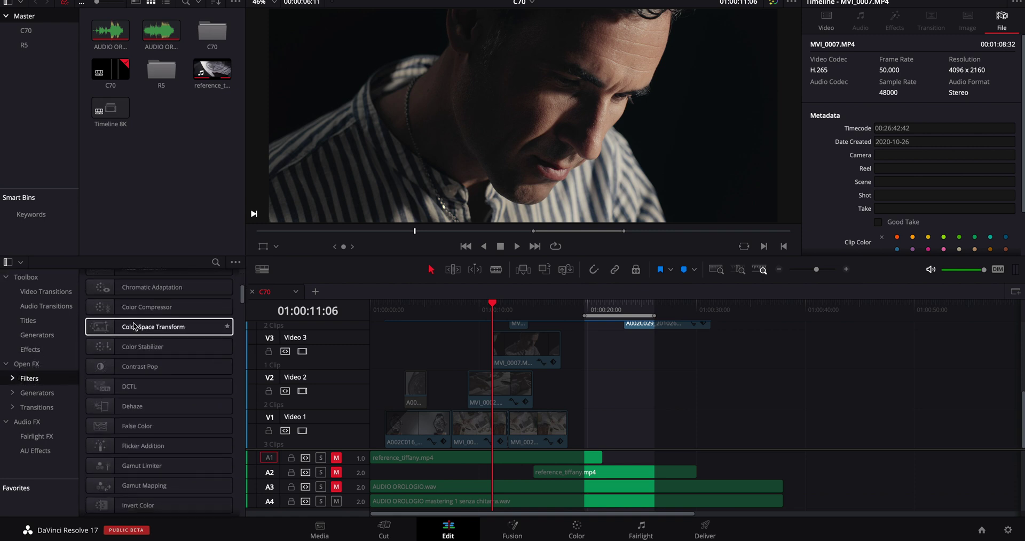
pyautogui.scroll(4, 134, 326)
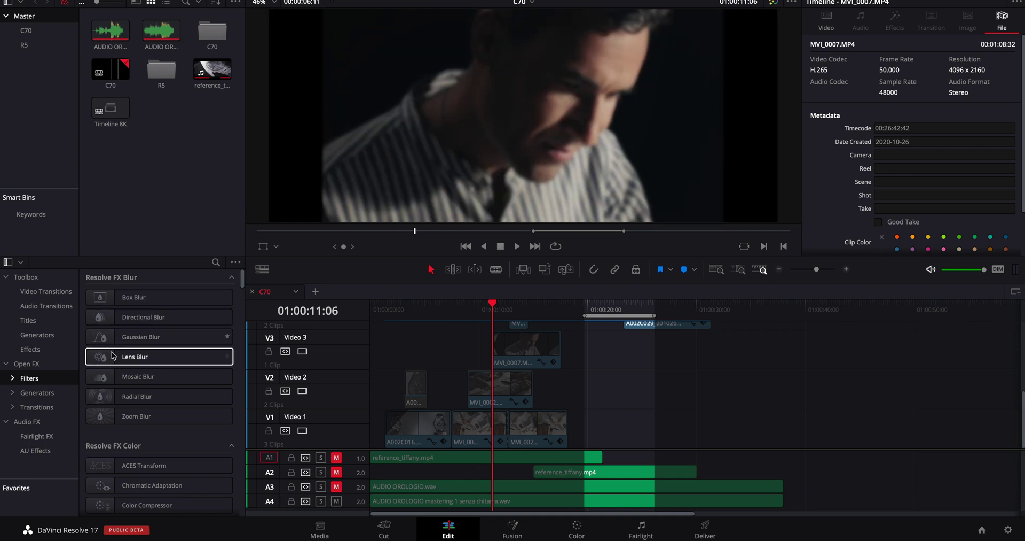
pyautogui.scroll(-5, 159, 436)
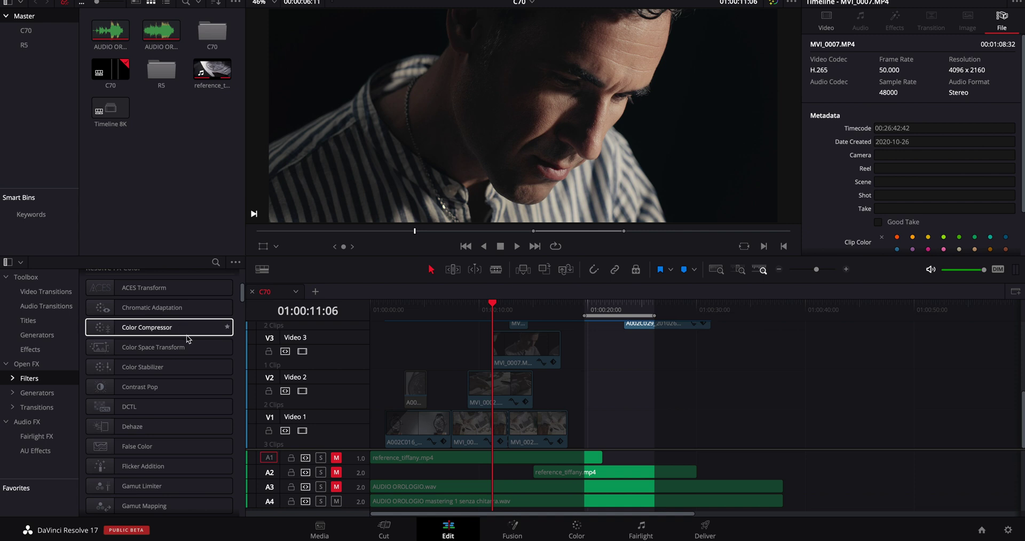
pyautogui.scroll(-3, 188, 338)
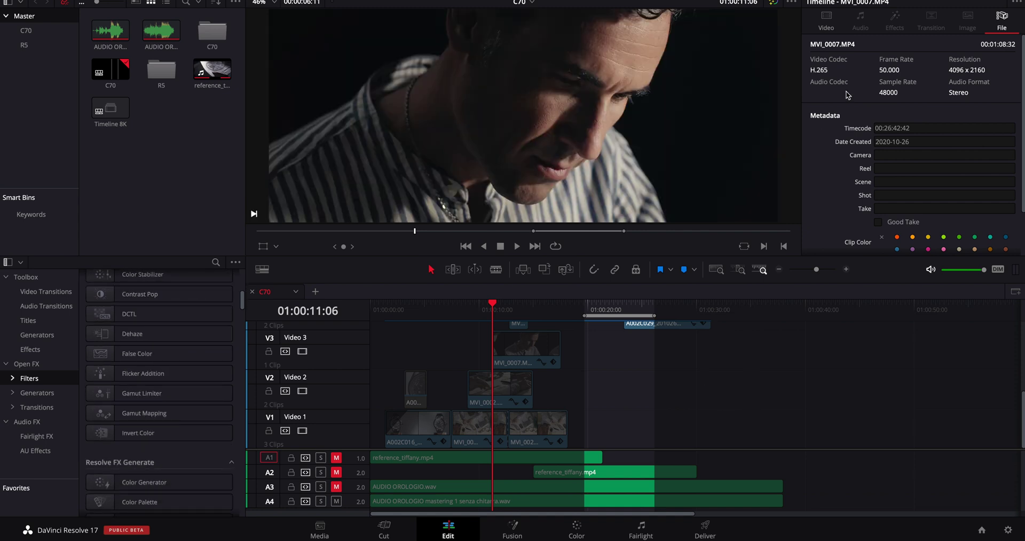
# Review the video properties of the MVI_0007.MP4 clip on track Video 3 and collapse its Composite section.
pyautogui.click(956, 1)
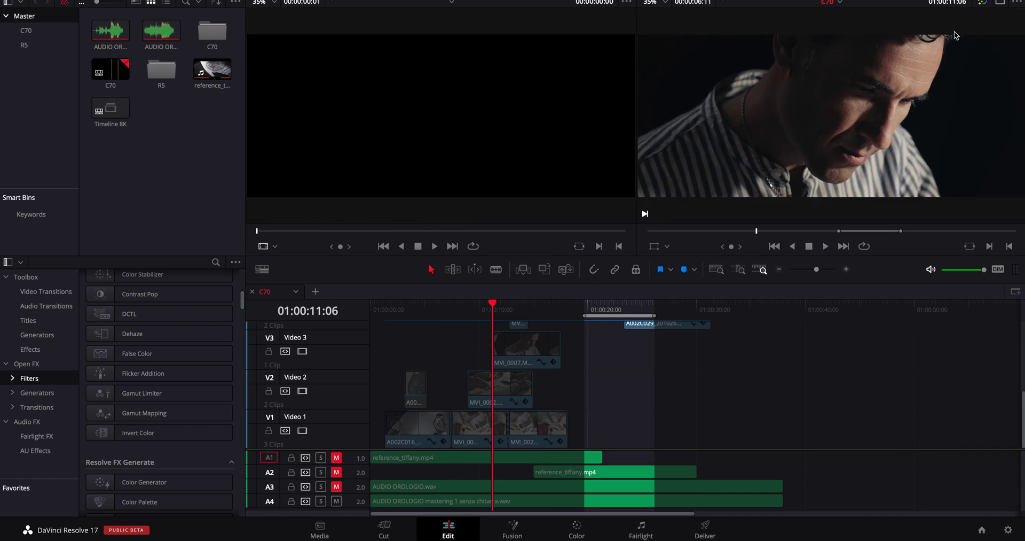
pyautogui.click(956, 2)
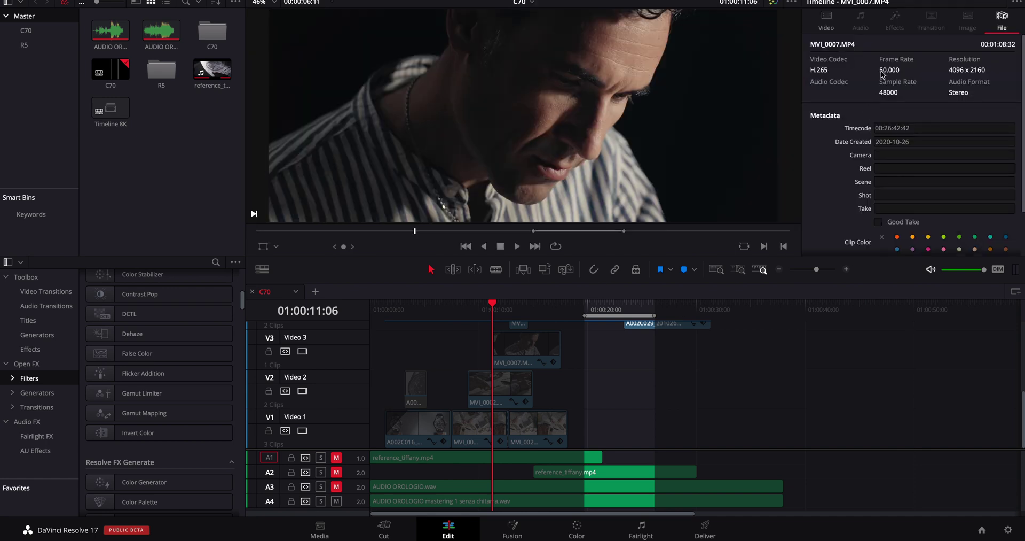
pyautogui.click(835, 22)
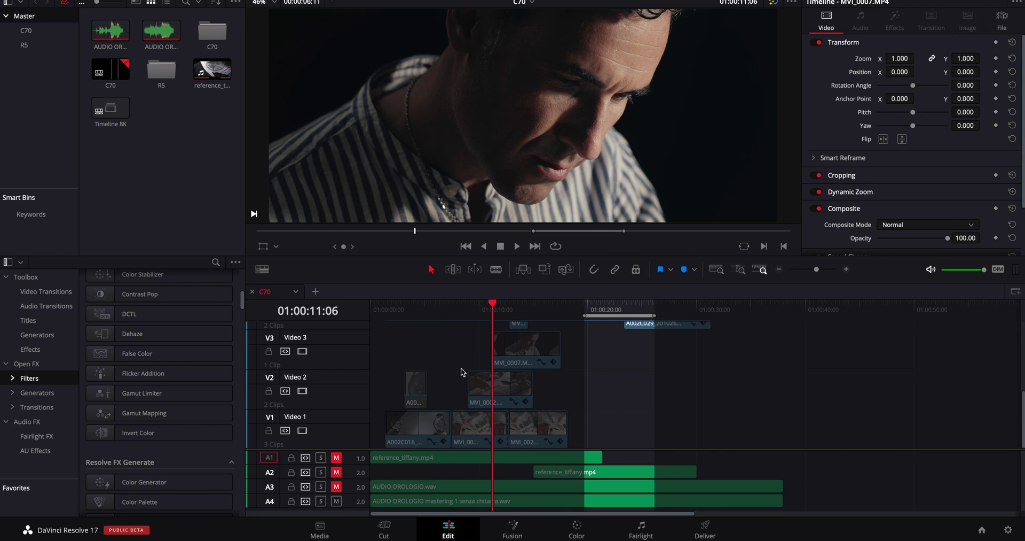
pyautogui.scroll(4, 491, 336)
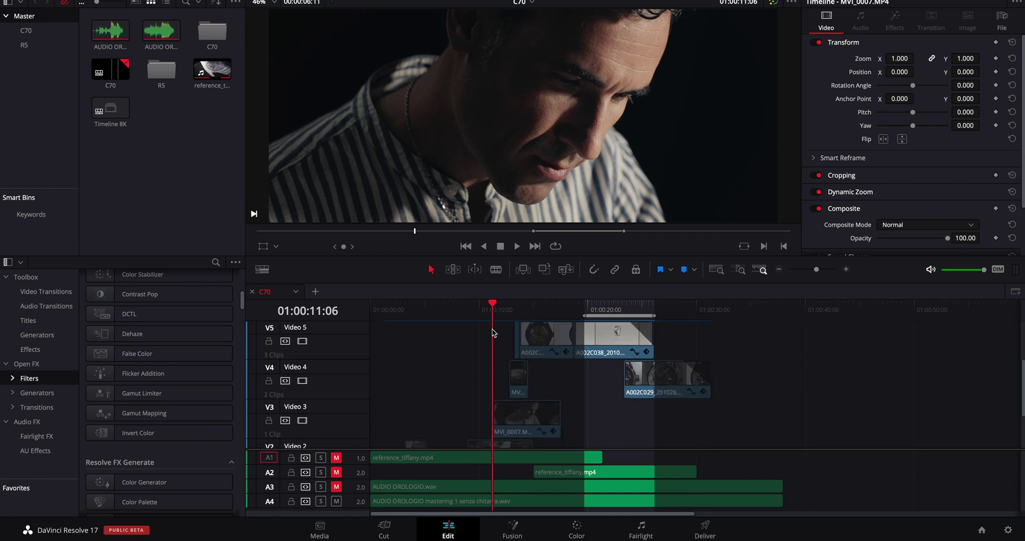
pyautogui.scroll(-2, 494, 332)
pyautogui.click(526, 379)
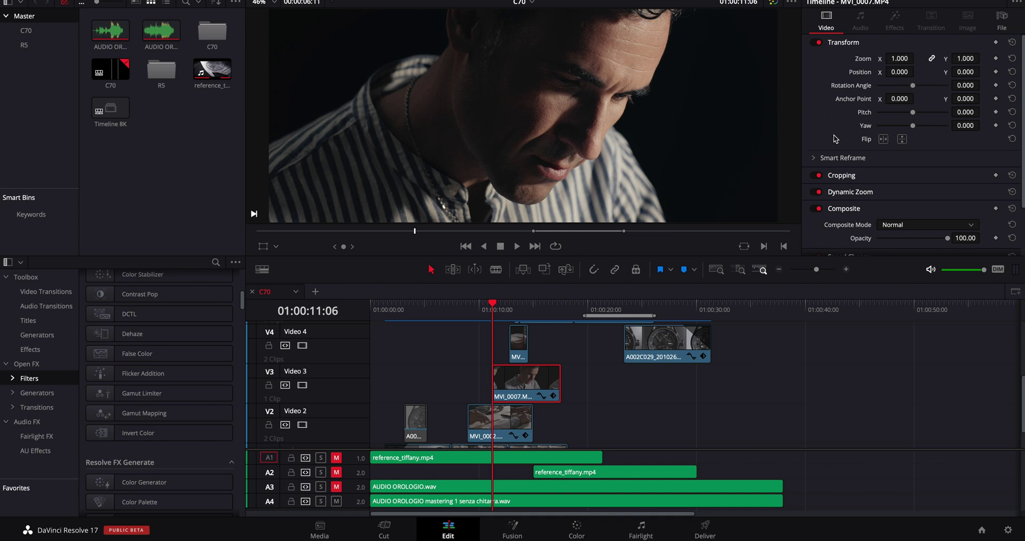
pyautogui.scroll(-3, 836, 139)
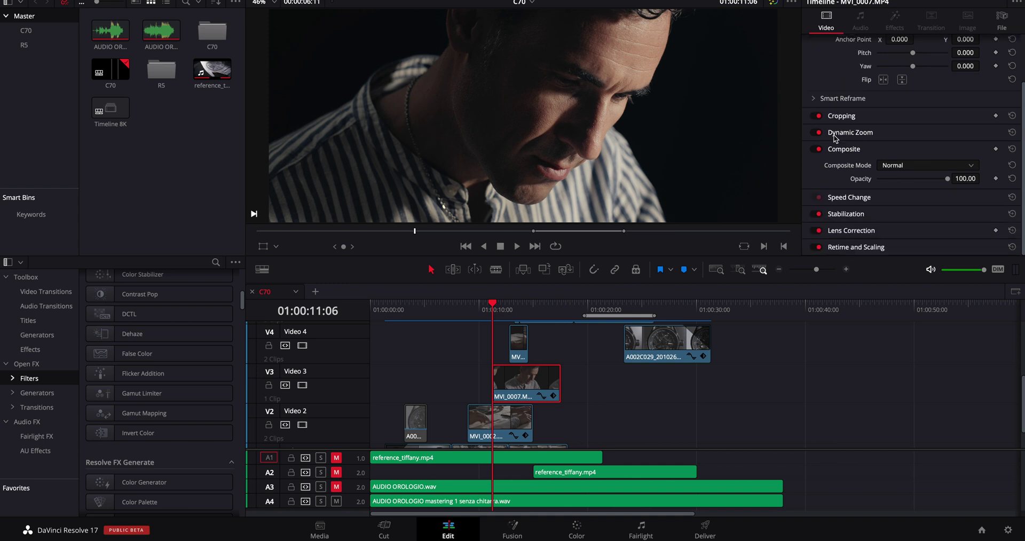
pyautogui.click(869, 149)
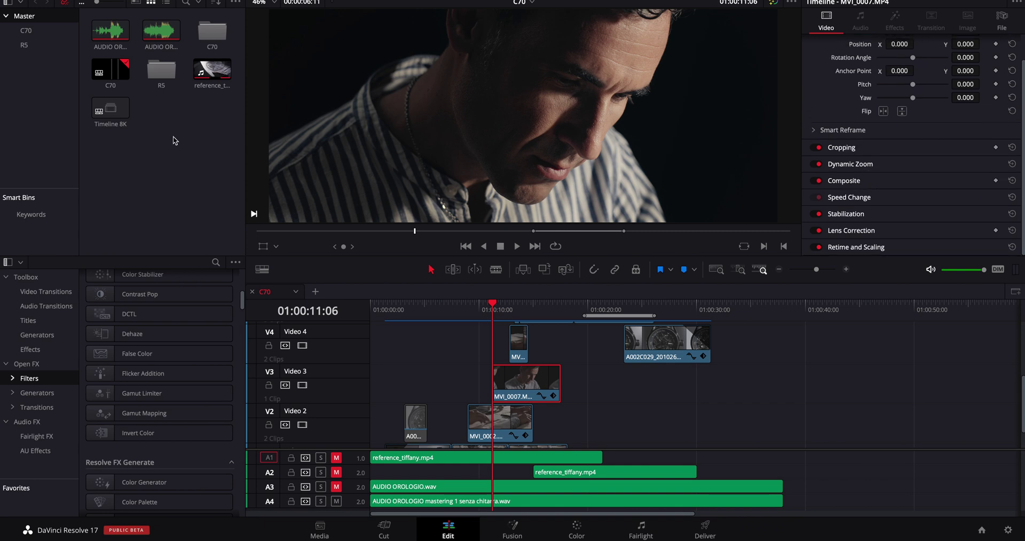
# Look through the Timelines options available for the C70 timeline in the media pool.
pyautogui.rightClick(120, 70)
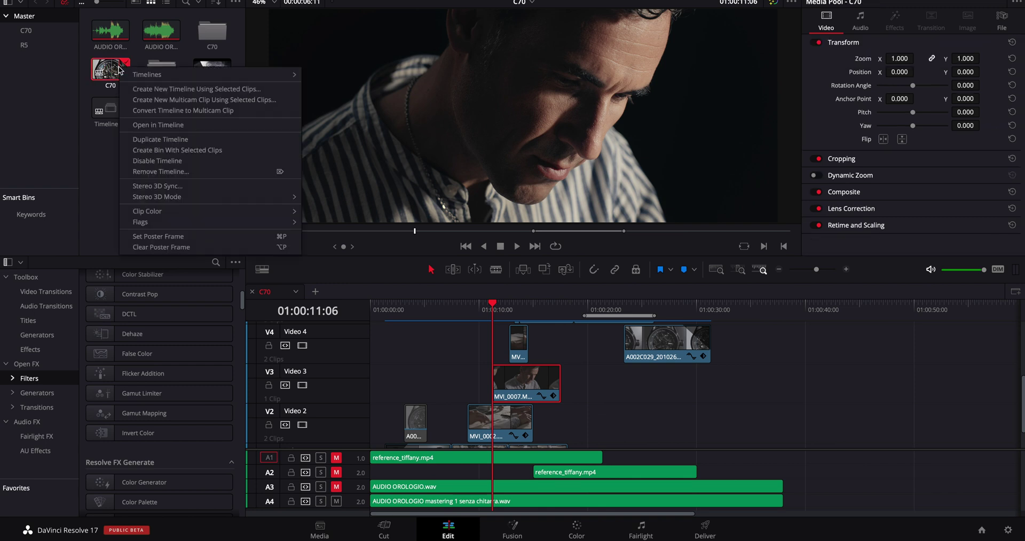
pyautogui.moveTo(280, 74)
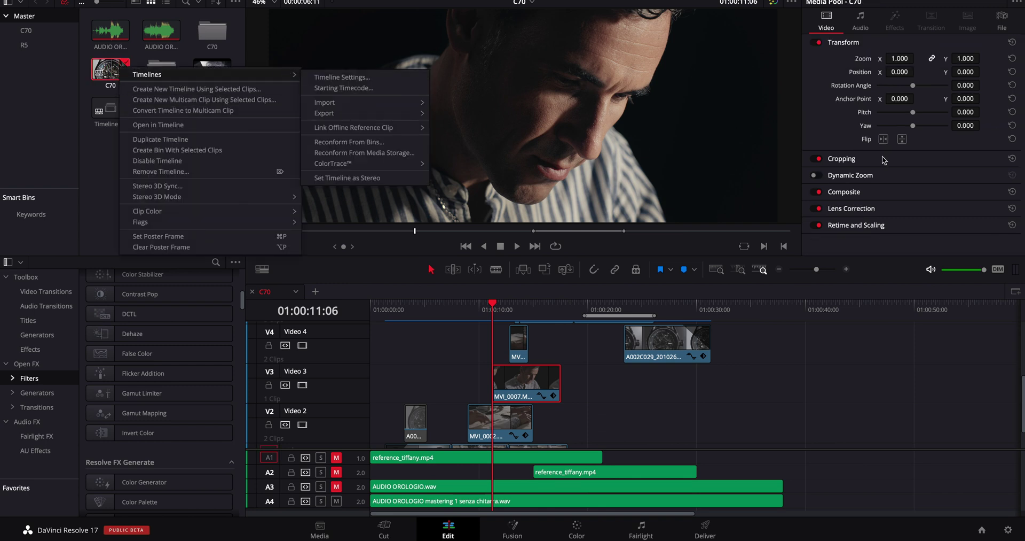
pyautogui.click(770, 127)
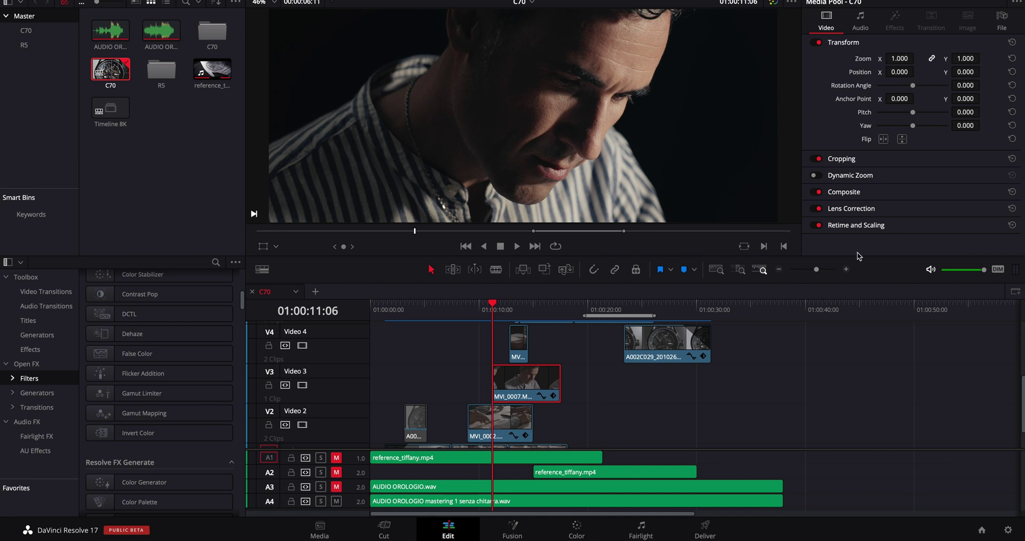
# Expand the Lens Correction, Composite and Dynamic Zoom sections in the C70 timeline's video properties and review them.
pyautogui.click(878, 211)
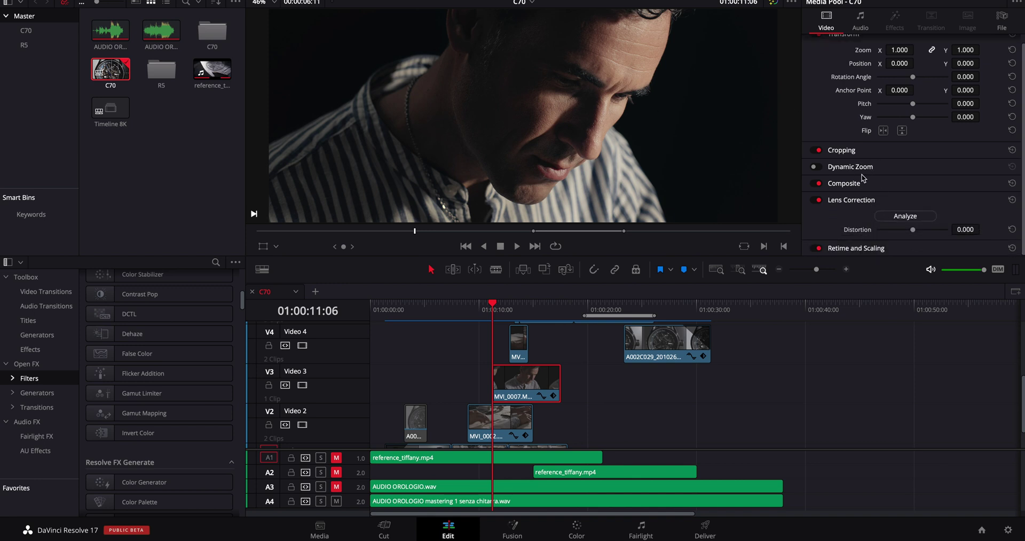
pyautogui.click(863, 180)
pyautogui.scroll(-2, 868, 184)
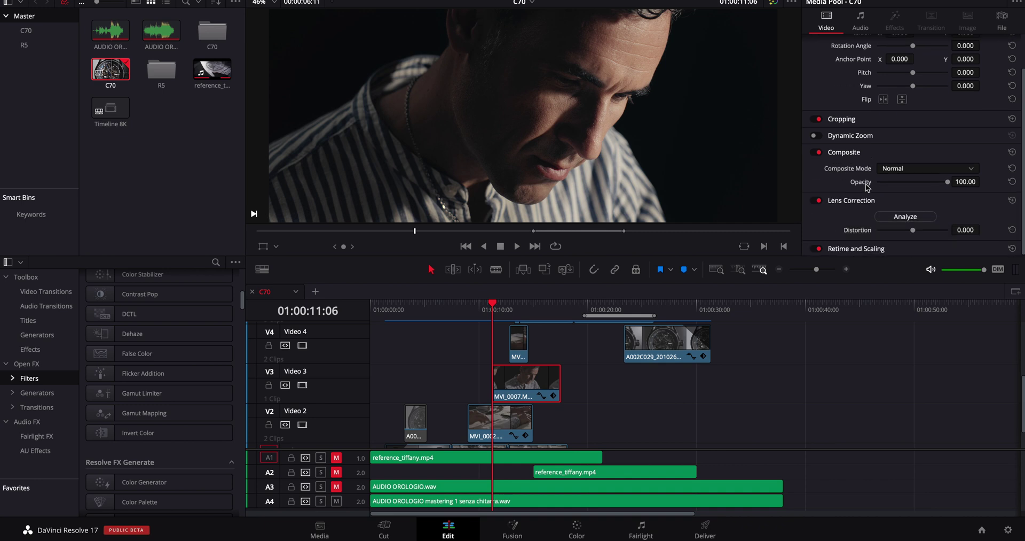
pyautogui.click(870, 137)
pyautogui.scroll(2, 840, 171)
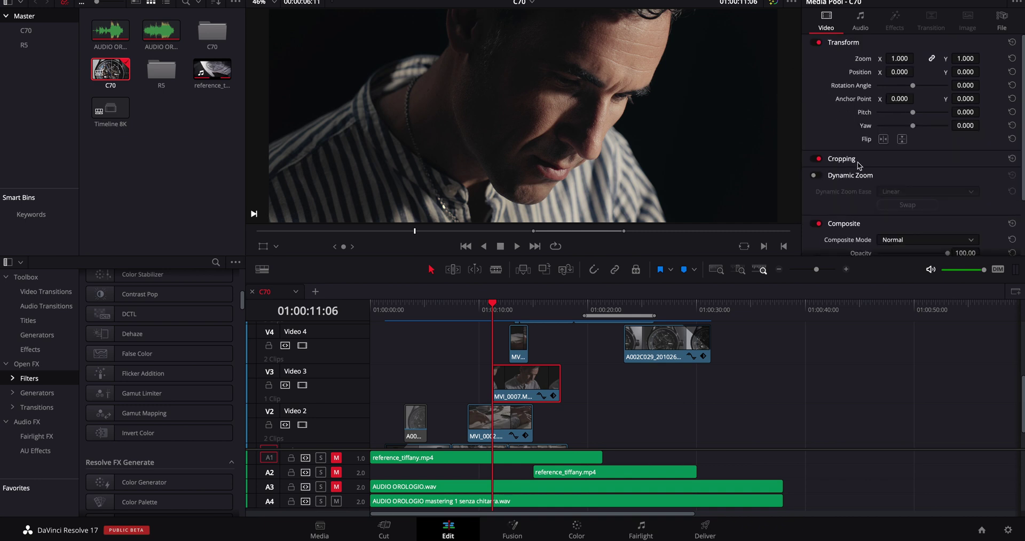
pyautogui.scroll(-2, 860, 165)
pyautogui.scroll(2, 860, 166)
pyautogui.scroll(-2, 860, 165)
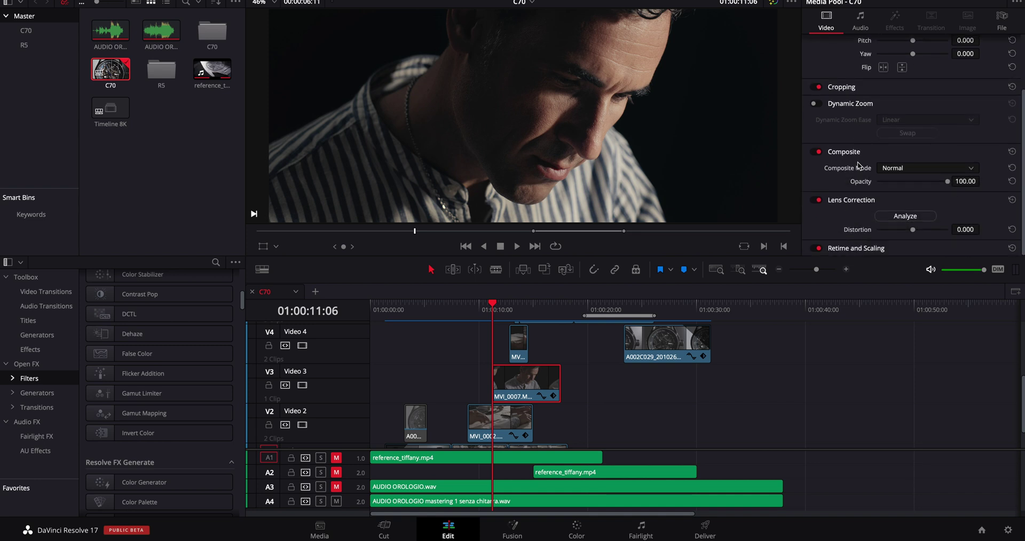
pyautogui.scroll(-5, 98, 335)
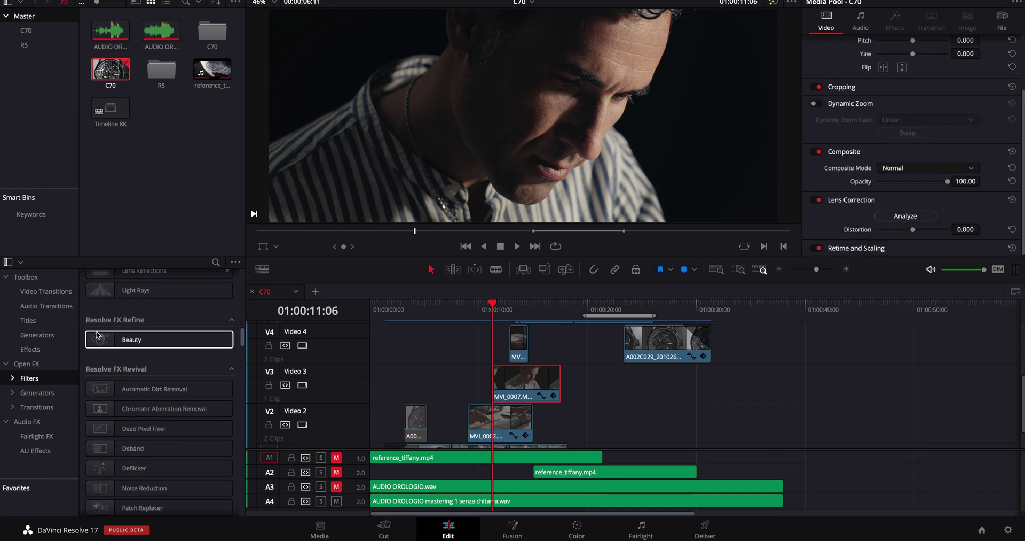
pyautogui.scroll(8, 98, 335)
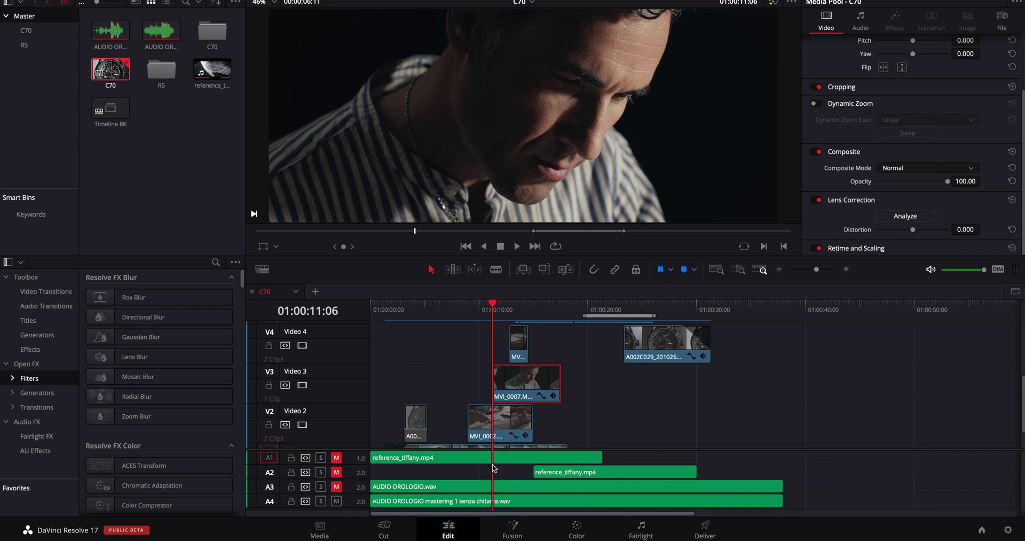
# Return to the Color page and move the Contrast node slightly down in the node graph.
pyautogui.click(585, 535)
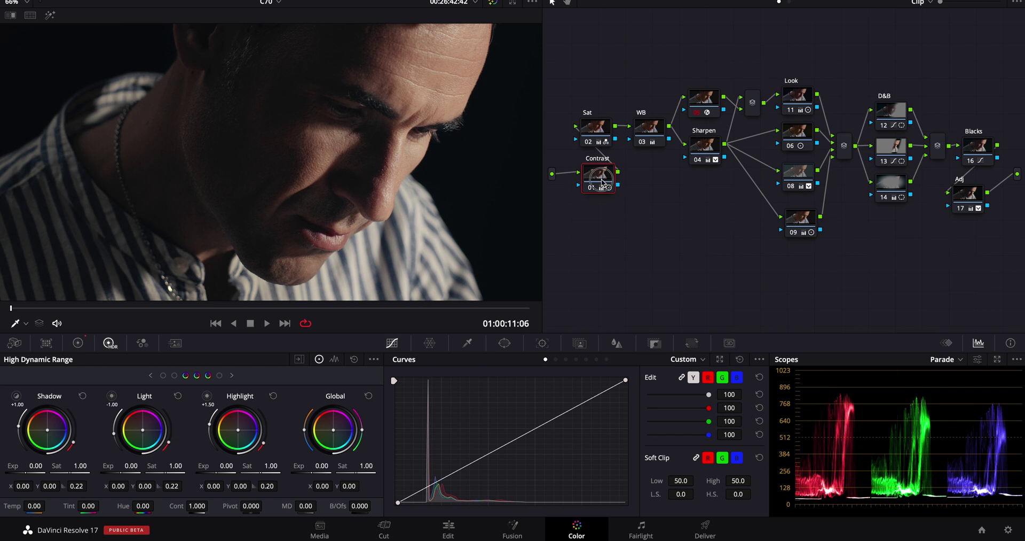
pyautogui.moveTo(602, 183); pyautogui.dragTo(601, 188)
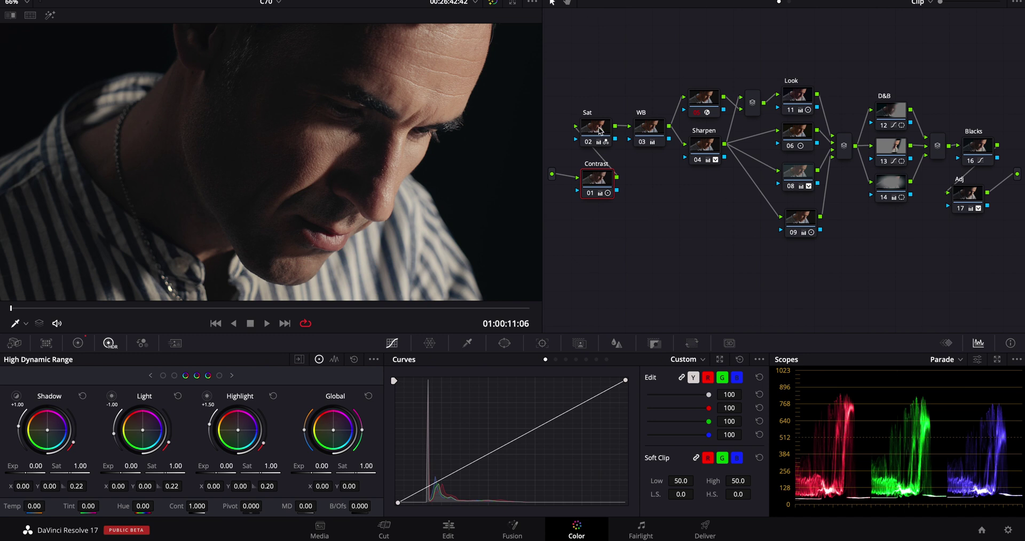
# Switch the Contrast node's primaries from Log Wheels to Color Wheels and compare them with the High Dynamic Range wheels.
pyautogui.click(76, 351)
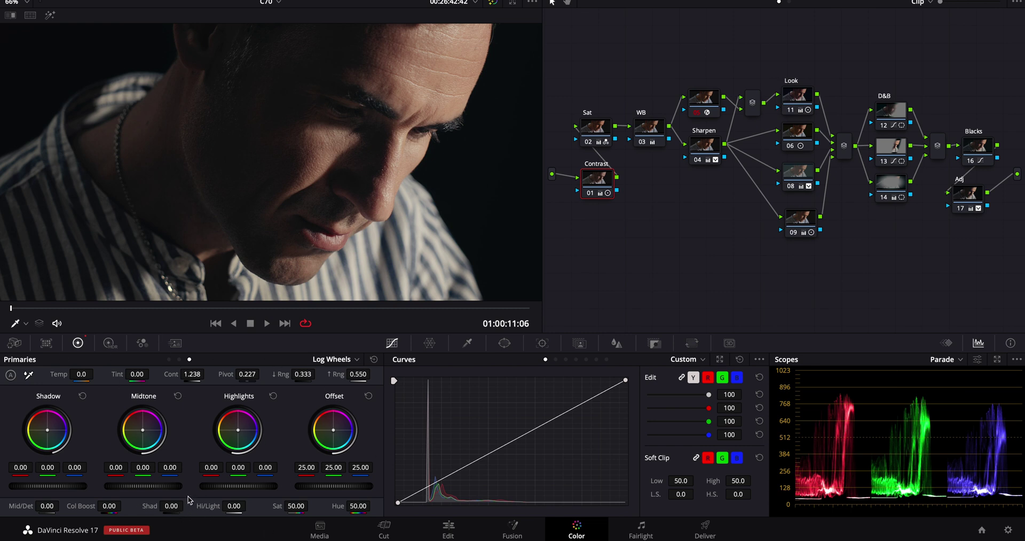
pyautogui.click(169, 359)
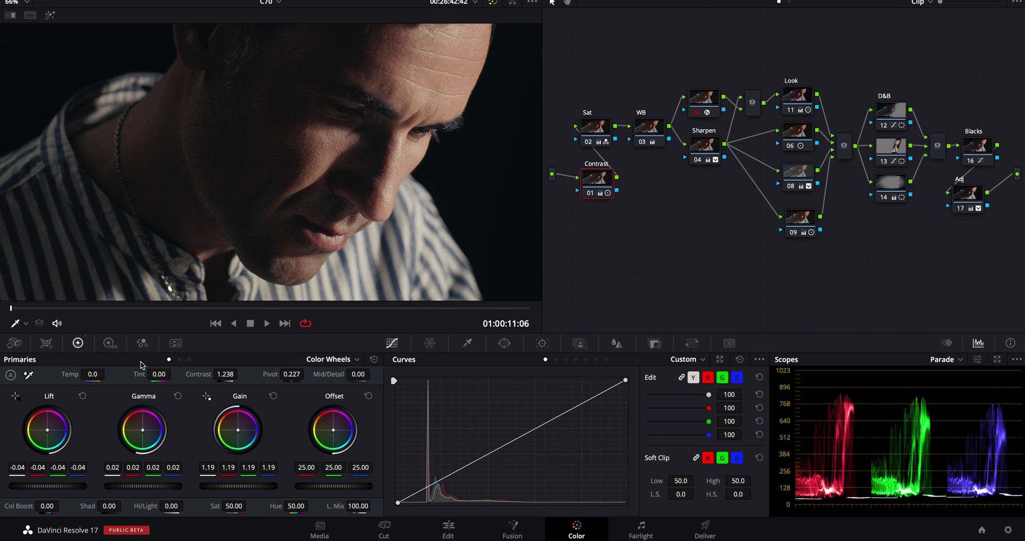
pyautogui.click(109, 342)
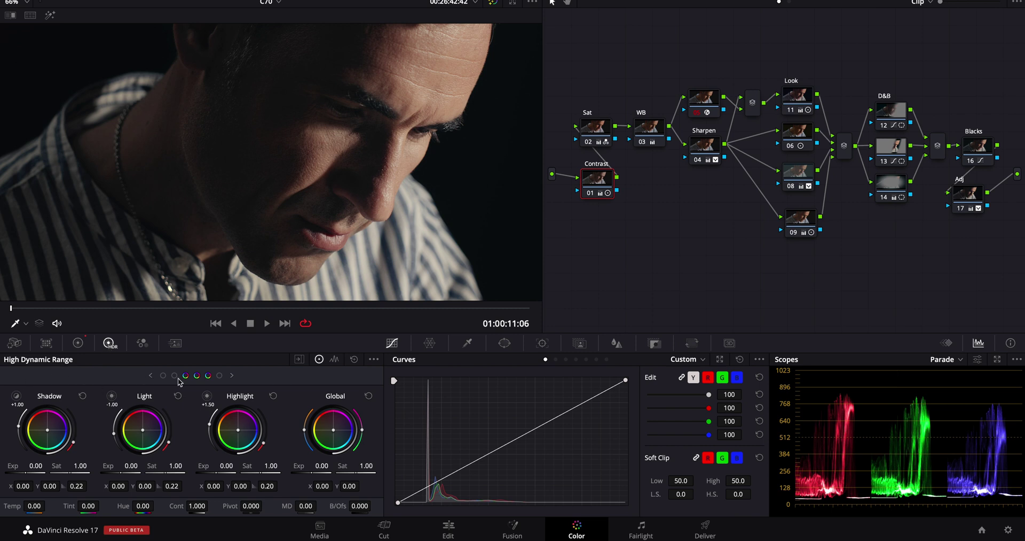
pyautogui.click(151, 375)
pyautogui.click(78, 342)
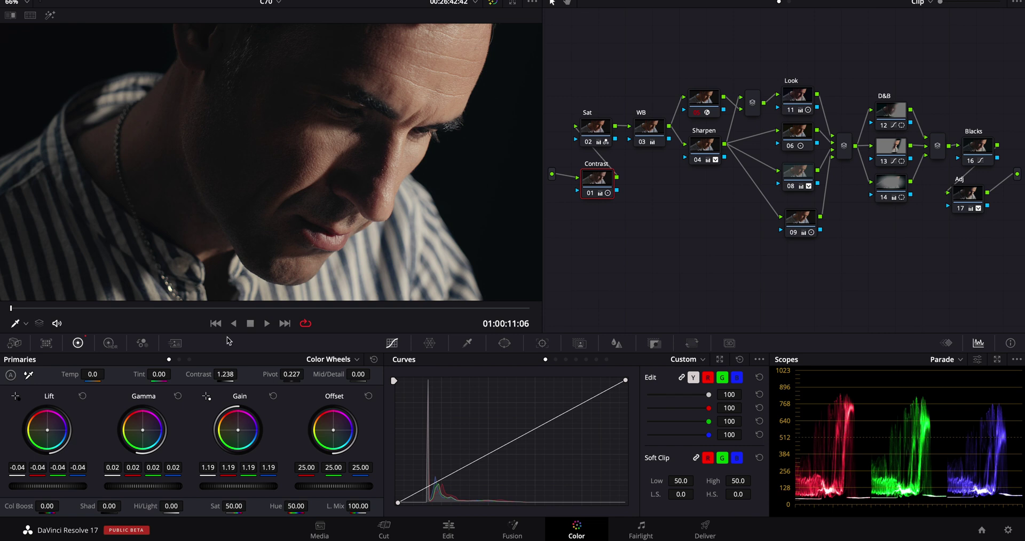
# Compare the Log Wheels with the High Dynamic Range wheels and look through the HDR zones from Black to Specular.
pyautogui.click(189, 359)
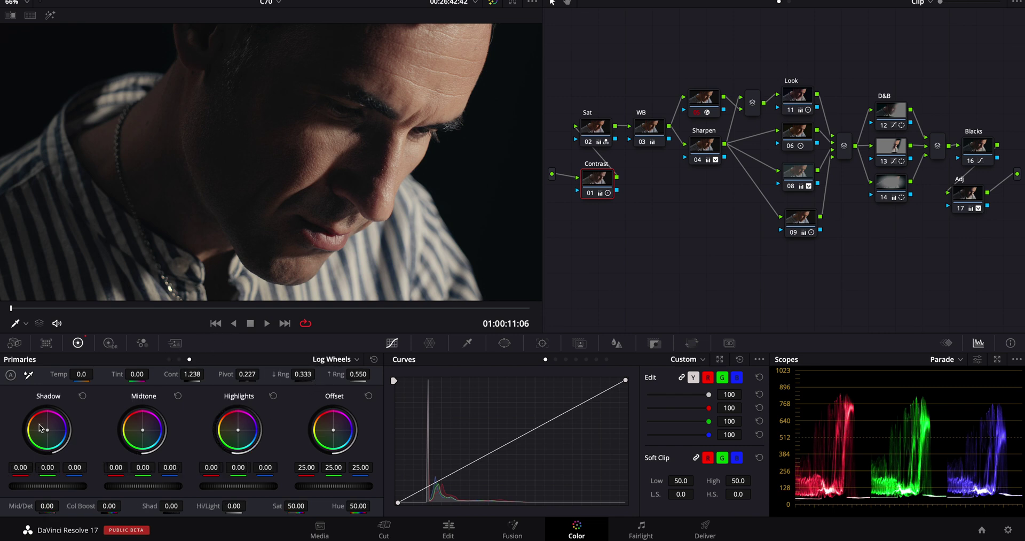
pyautogui.click(109, 343)
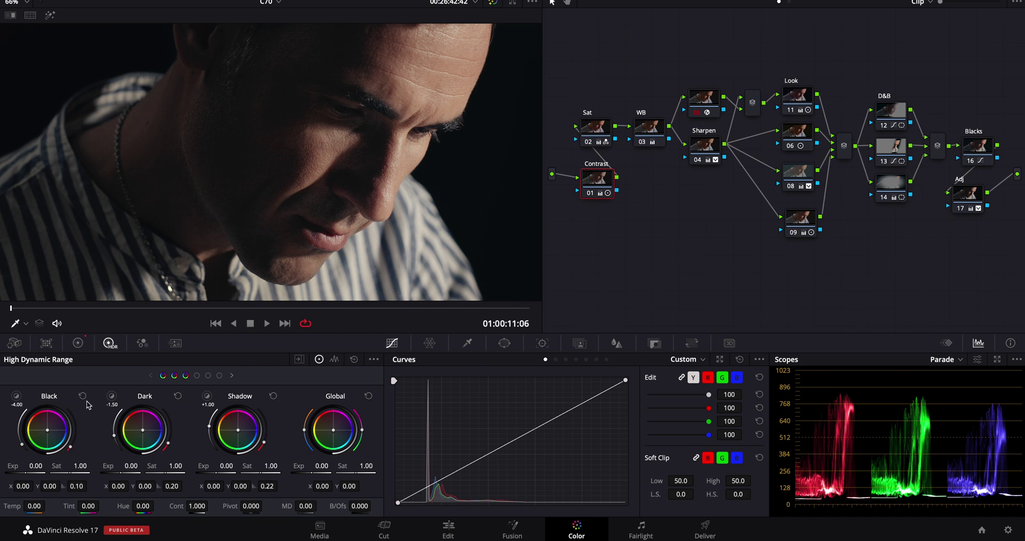
pyautogui.click(234, 376)
pyautogui.click(233, 377)
pyautogui.click(234, 377)
pyautogui.click(150, 376)
pyautogui.click(150, 376)
pyautogui.click(150, 376)
# Preview in the viewer which tonal areas the Dark, Shadow, Light and Highlight HDR zones affect.
pyautogui.click(113, 399)
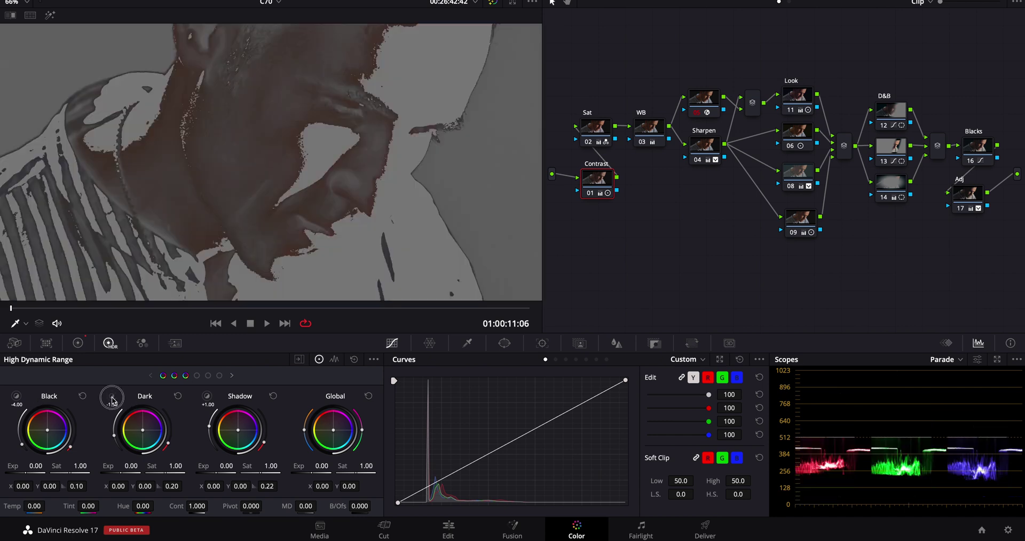
pyautogui.click(112, 399)
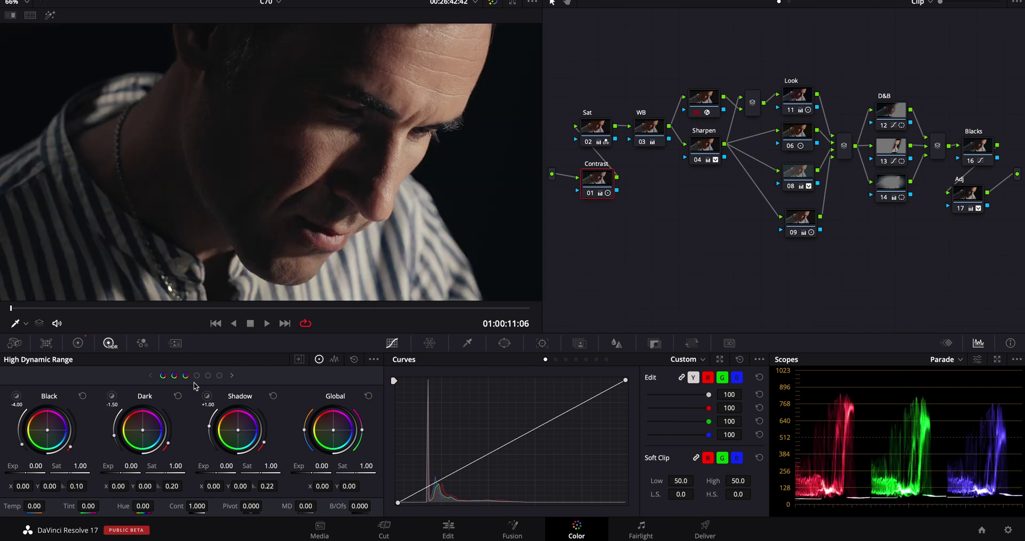
pyautogui.click(211, 399)
pyautogui.moveTo(16, 395)
pyautogui.moveTo(206, 397)
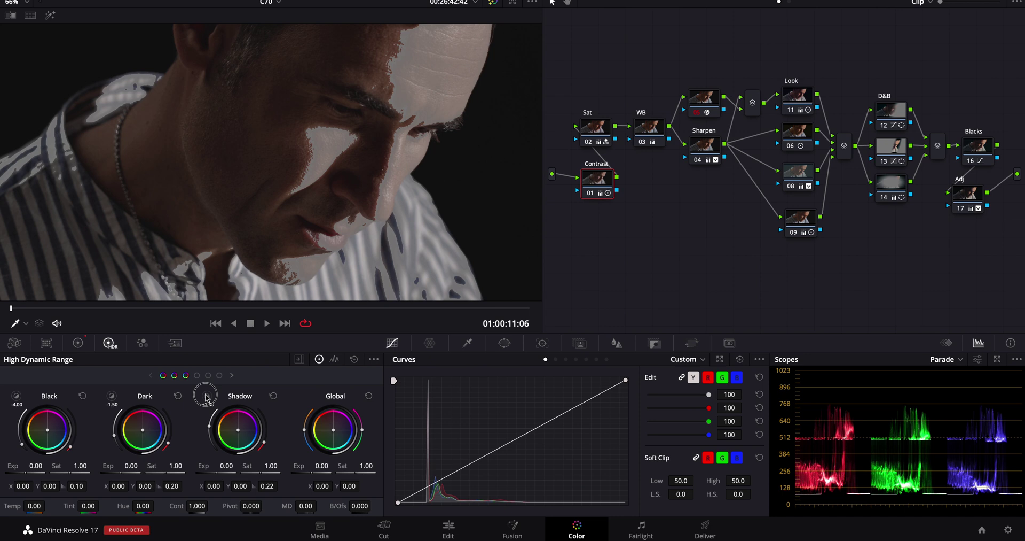
pyautogui.click(233, 376)
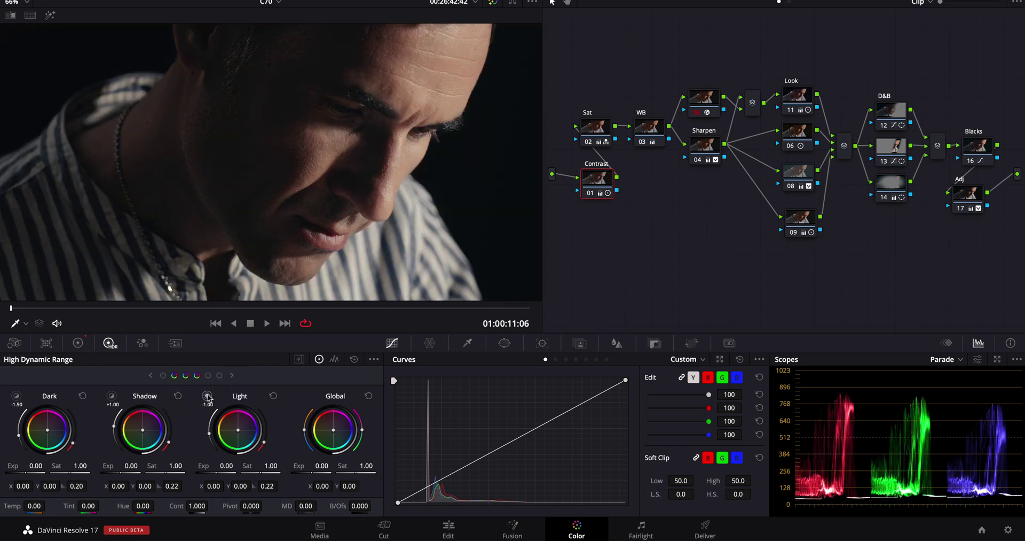
pyautogui.click(230, 377)
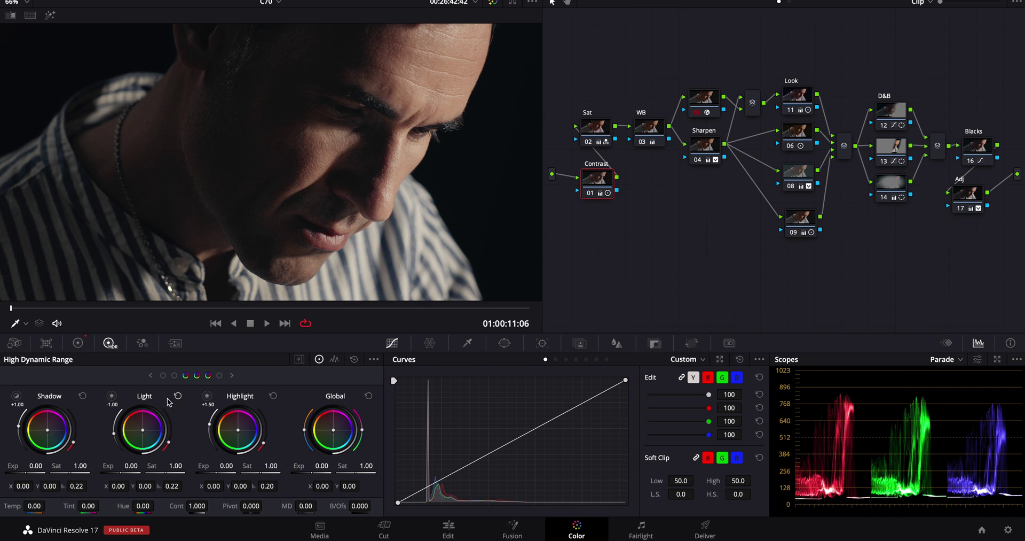
pyautogui.click(111, 395)
pyautogui.click(206, 395)
# Open the HDR zone graph and examine the ranges of the Black, Dark, Shadow, Light and Highlight zones.
pyautogui.click(299, 359)
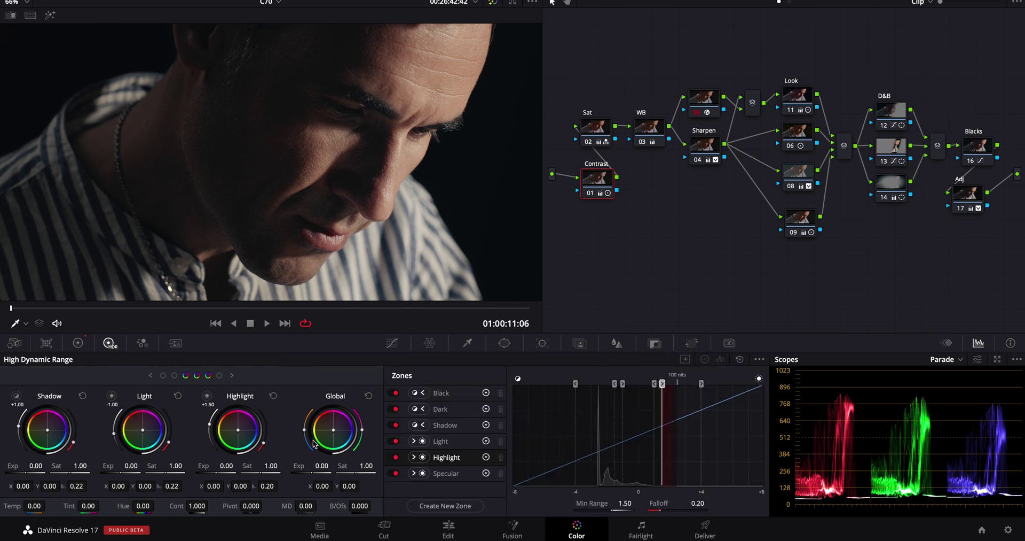
pyautogui.click(444, 407)
pyautogui.click(445, 425)
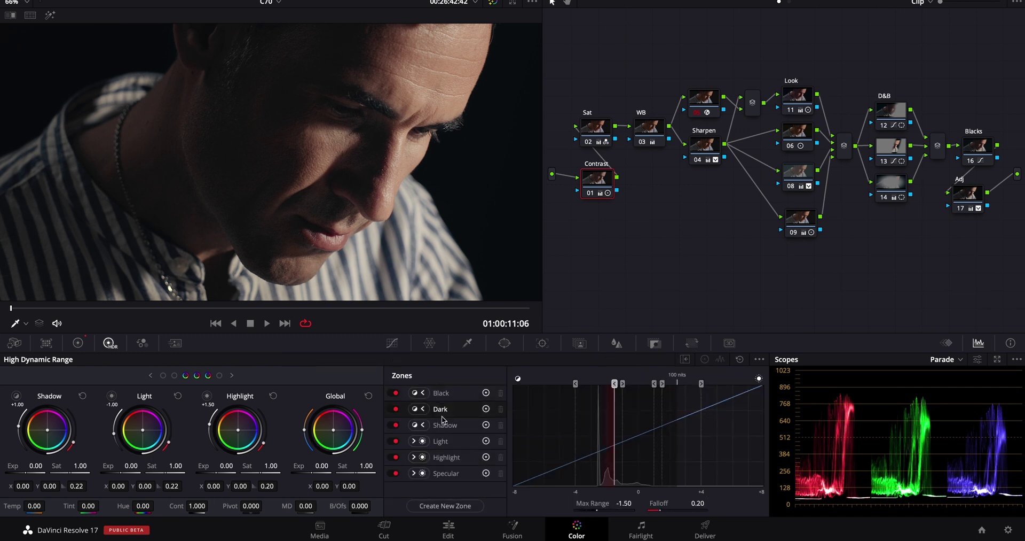
pyautogui.click(464, 455)
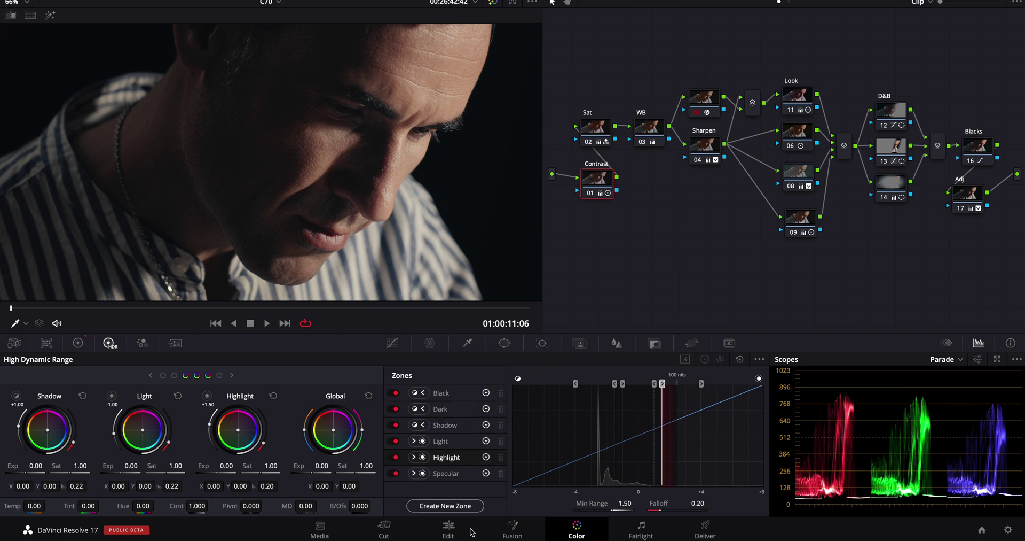
pyautogui.click(458, 394)
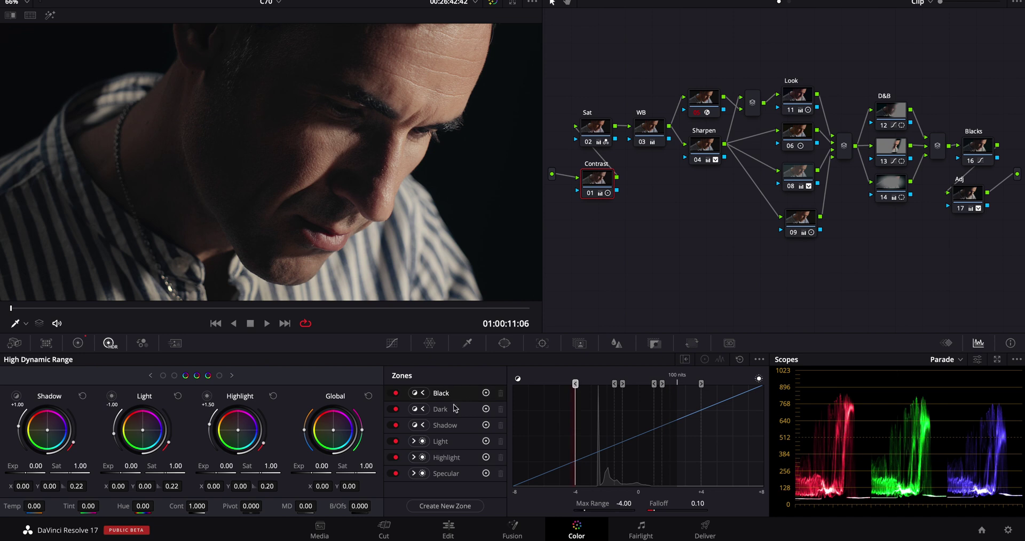
pyautogui.click(456, 408)
pyautogui.click(455, 436)
pyautogui.click(453, 430)
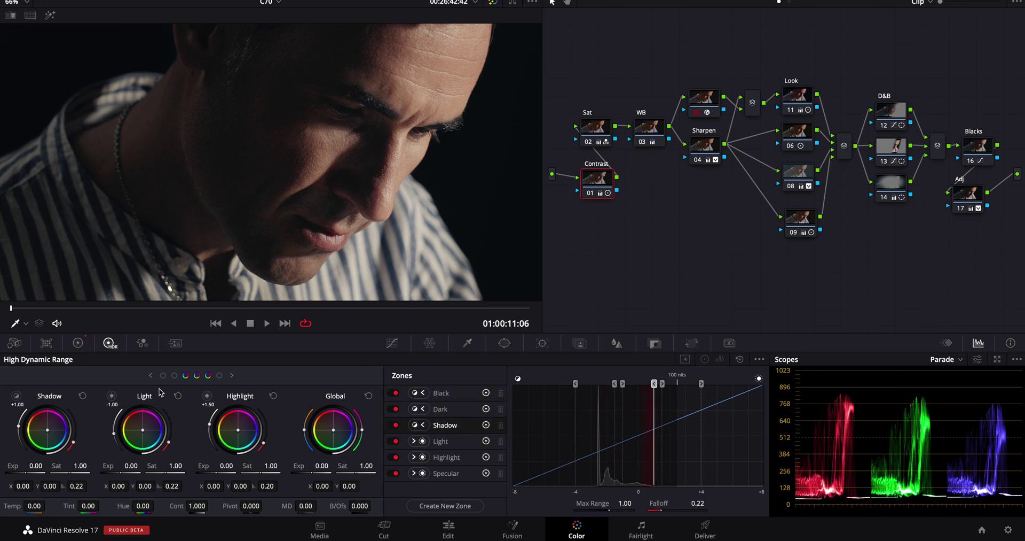
# Bring up the Dark, Shadow and Light wheels, append a serial node after the Adj node and place it below Adj.
pyautogui.click(174, 376)
pyautogui.moveTo(979, 183); pyautogui.dragTo(985, 183)
pyautogui.hotkey('alt', 'o')
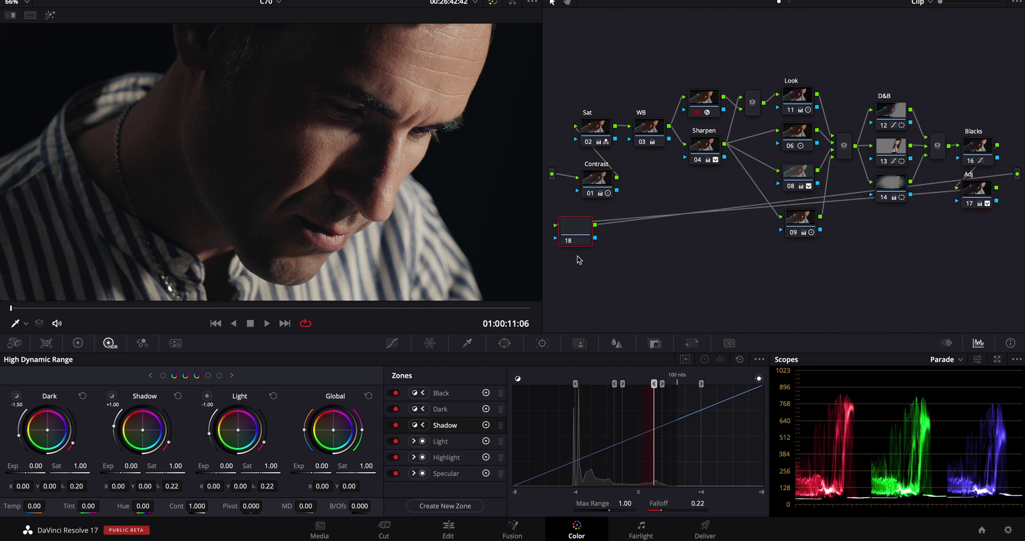
pyautogui.moveTo(571, 235); pyautogui.dragTo(975, 244)
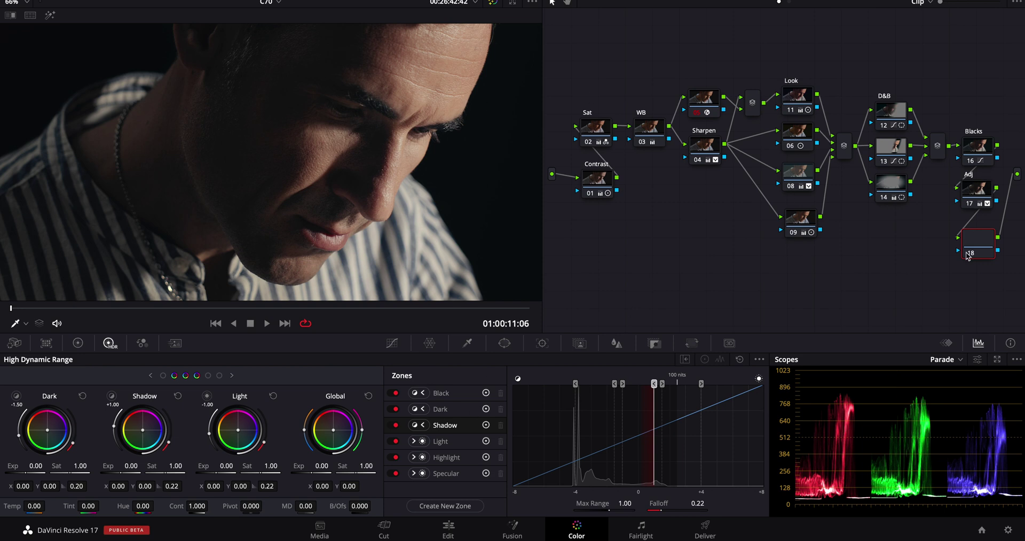
pyautogui.moveTo(970, 246); pyautogui.dragTo(969, 244)
# On node 18, lower the Shadow zone's exposure to -0.54 and Max Range to 0.66, and tint it to X 0.02, Y -0.03.
pyautogui.moveTo(119, 472); pyautogui.dragTo(33, 465)
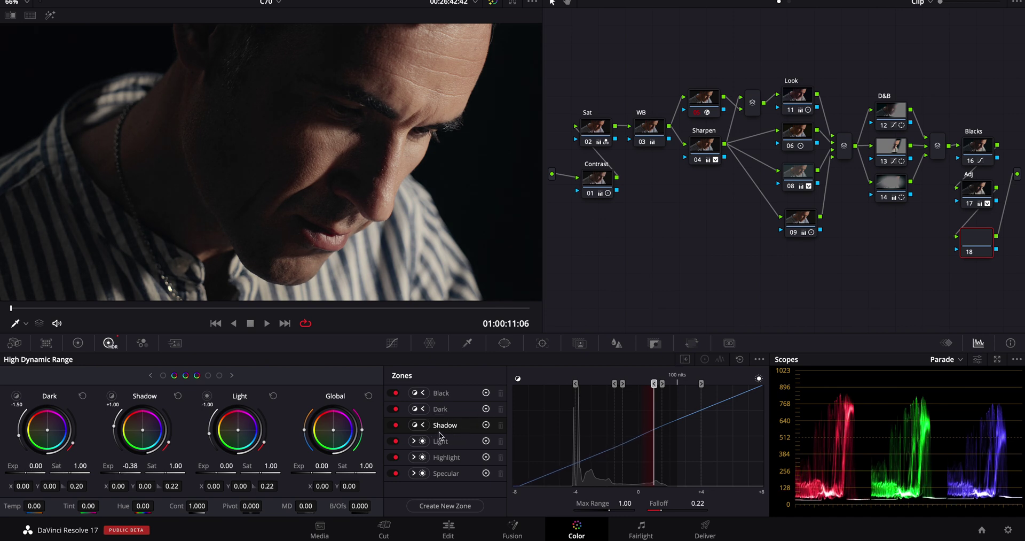
pyautogui.moveTo(656, 384); pyautogui.dragTo(649, 381)
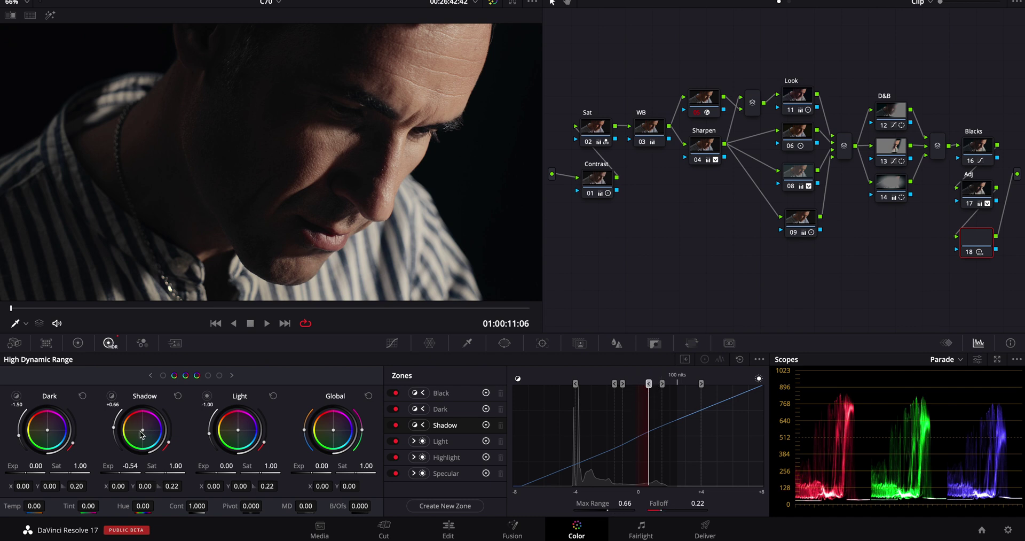
pyautogui.moveTo(142, 432); pyautogui.dragTo(149, 441)
# Set the Shadow zone's Max Range to 0.54 and Falloff to 0.23, and reduce its tint to X 0.01, Y -0.01.
pyautogui.moveTo(653, 513); pyautogui.dragTo(542, 511)
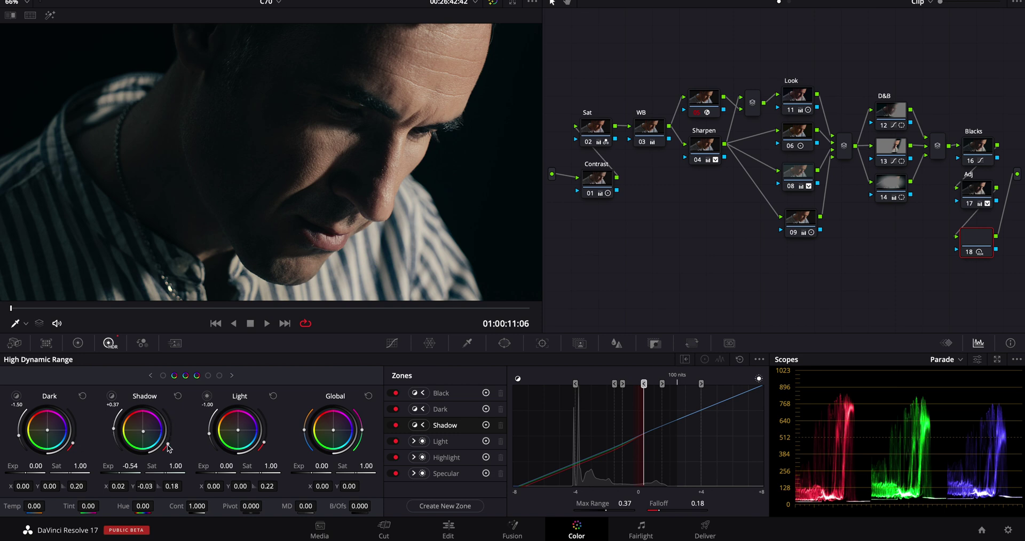
pyautogui.moveTo(170, 446); pyautogui.dragTo(164, 433)
pyautogui.moveTo(166, 441); pyautogui.dragTo(113, 430)
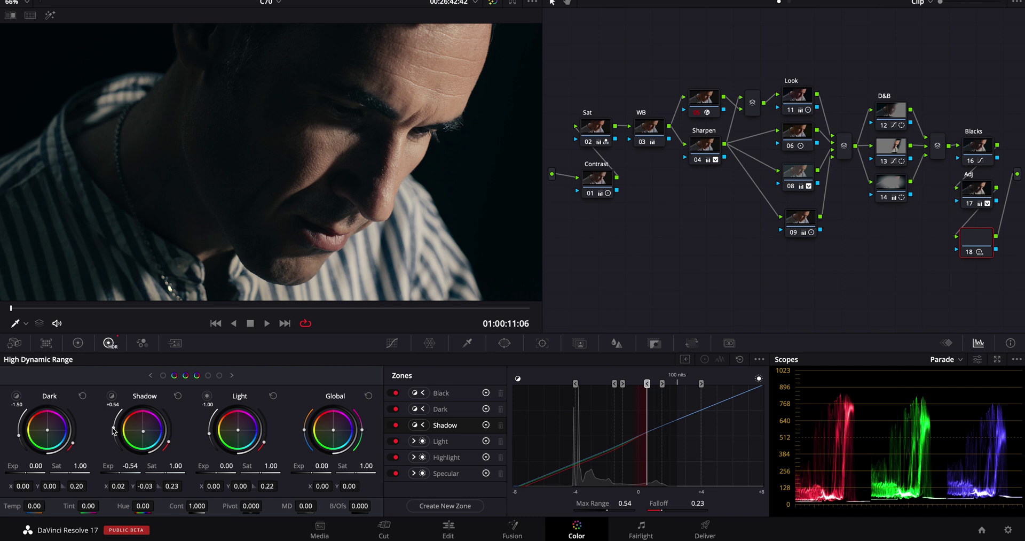
pyautogui.click(663, 384)
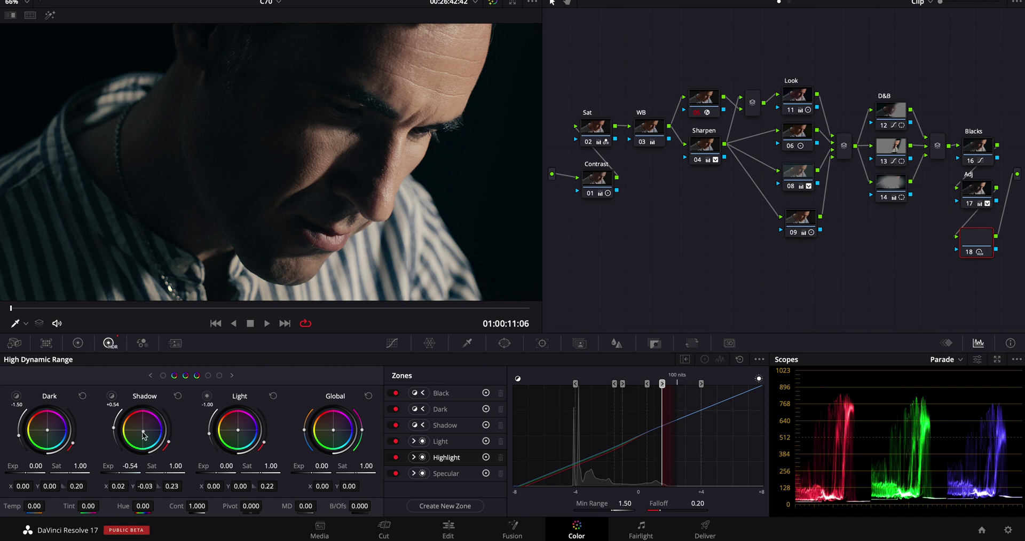
pyautogui.moveTo(144, 436); pyautogui.dragTo(138, 425)
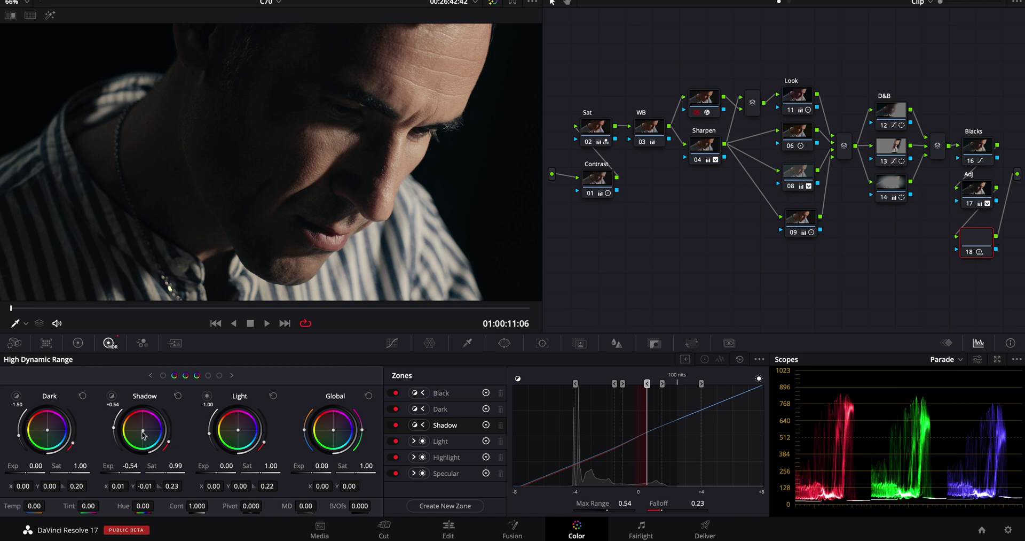
# Warm the Light zone with a tint of X -0.02, Y 0.02 and reduce its saturation to 0.85.
pyautogui.moveTo(206, 398)
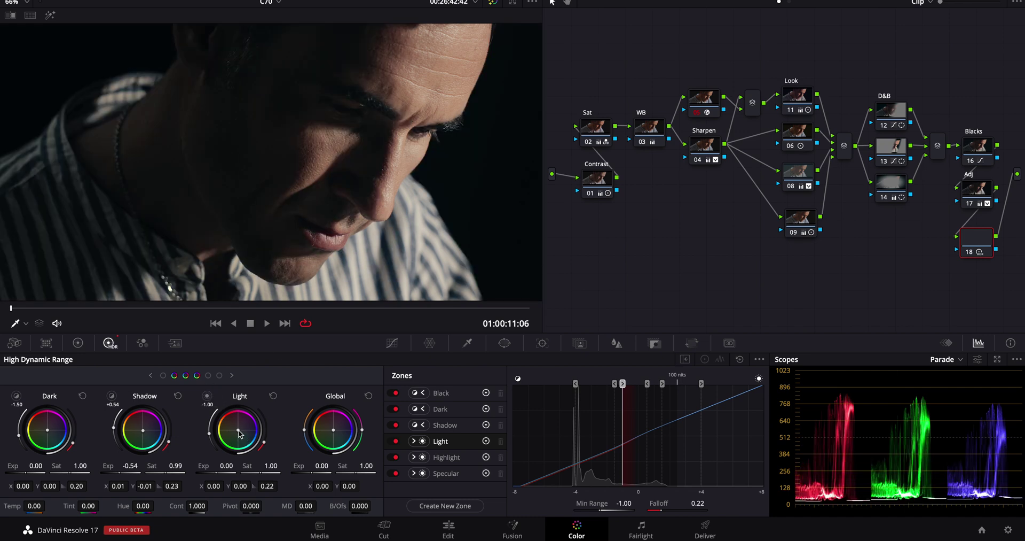
pyautogui.moveTo(238, 433); pyautogui.dragTo(229, 421)
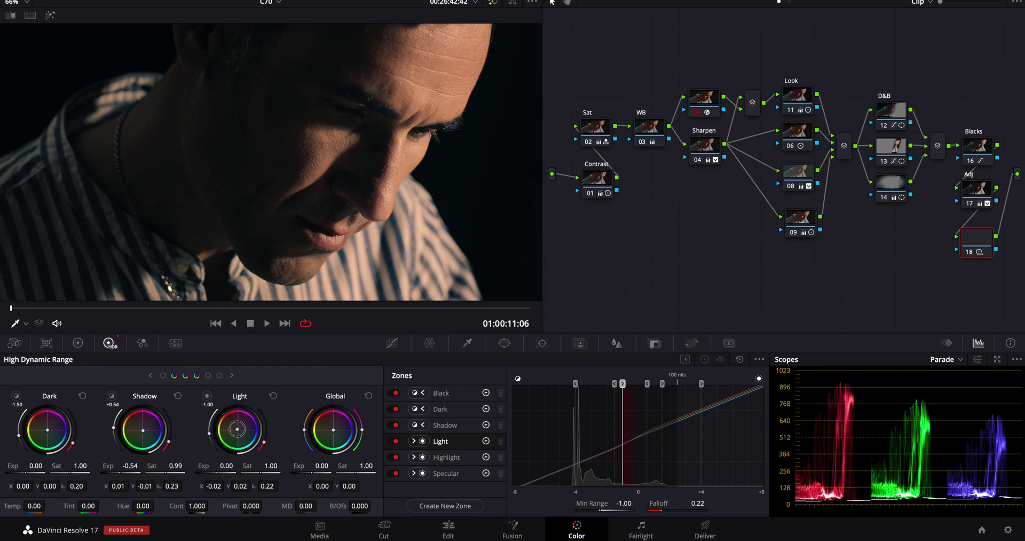
pyautogui.moveTo(263, 470); pyautogui.dragTo(62, 486)
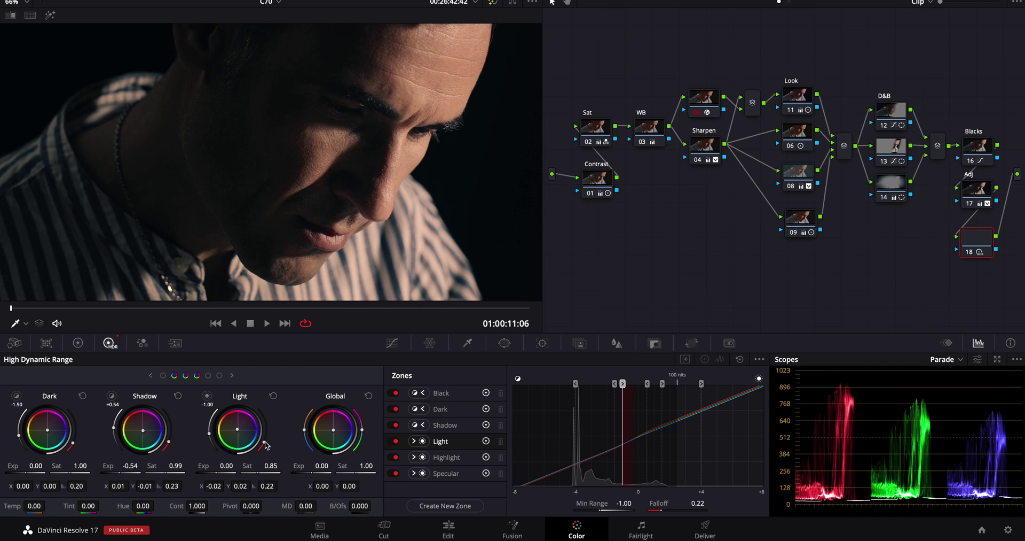
# Set the Light zone's Falloff to 0.46 and Min Range to -1.17, checking the affected area in the viewer.
pyautogui.moveTo(266, 445)
pyautogui.mouseDown()
pyautogui.moveTo(264, 425)
pyautogui.moveTo(264, 446)
pyautogui.moveTo(266, 433)
pyautogui.moveTo(209, 433)
pyautogui.moveTo(266, 435)
pyautogui.mouseUp()
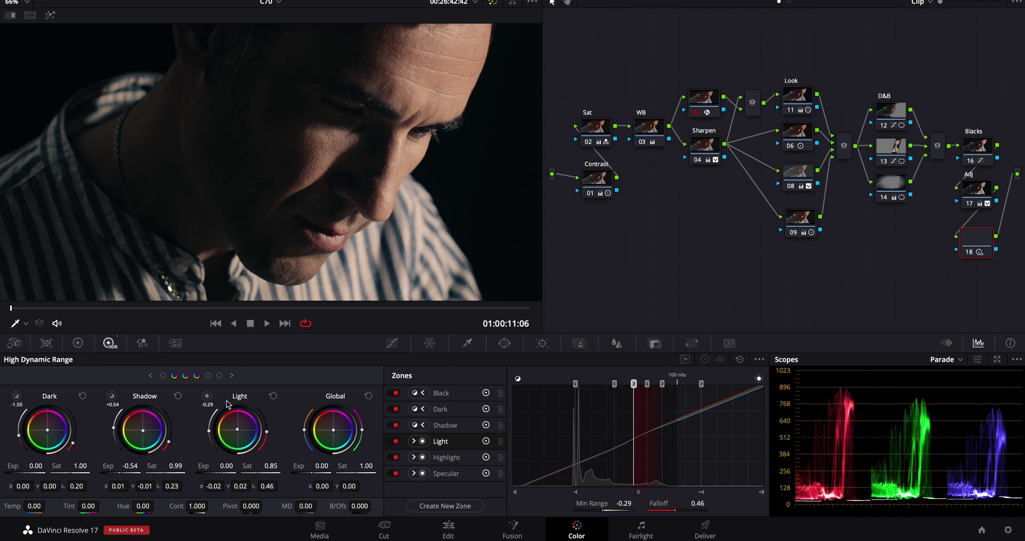
pyautogui.moveTo(207, 397); pyautogui.dragTo(207, 399)
pyautogui.moveTo(207, 398); pyautogui.dragTo(210, 437)
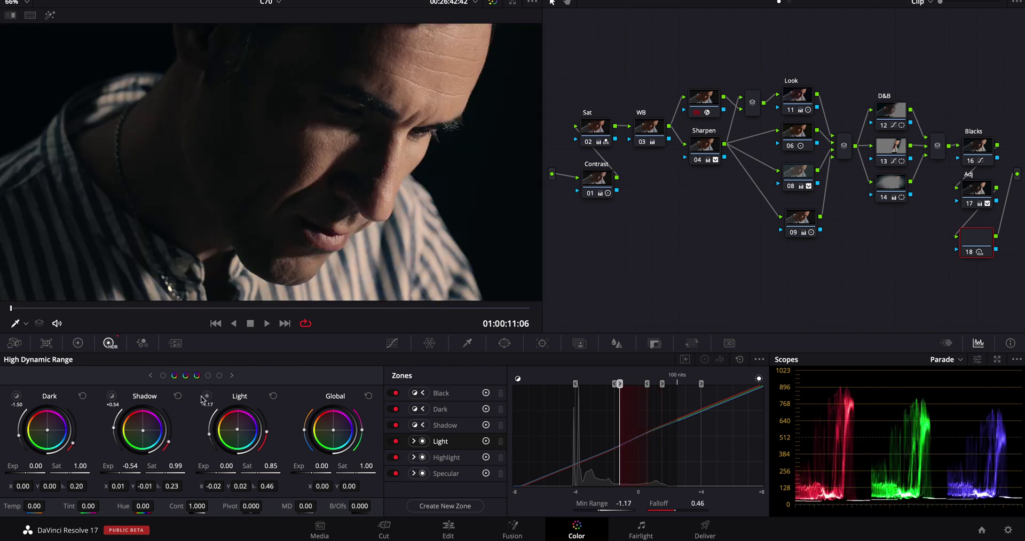
pyautogui.moveTo(209, 397); pyautogui.dragTo(211, 398)
# Review the Highlight and Specular zone wheels and open the Color Warper.
pyautogui.click(231, 375)
pyautogui.click(231, 375)
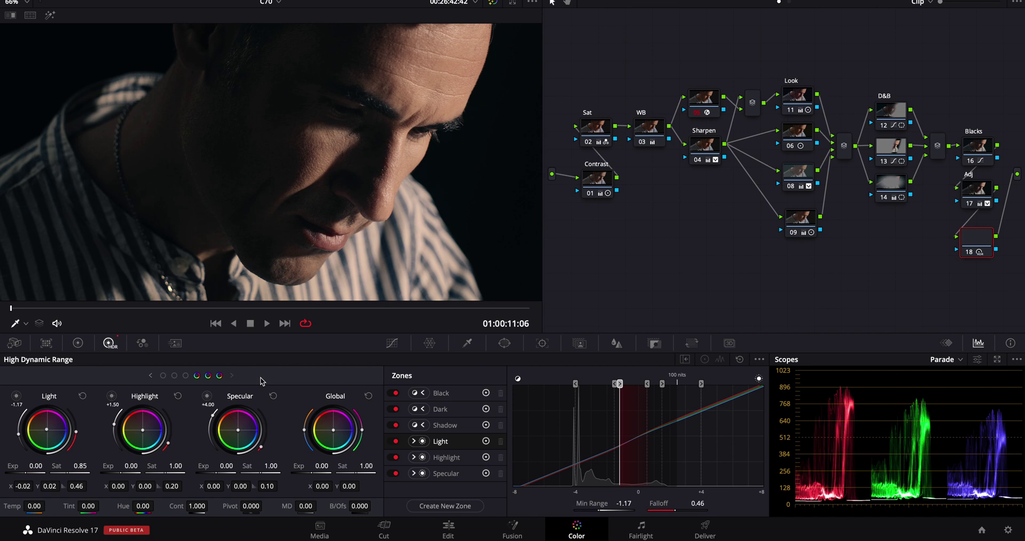
pyautogui.click(430, 343)
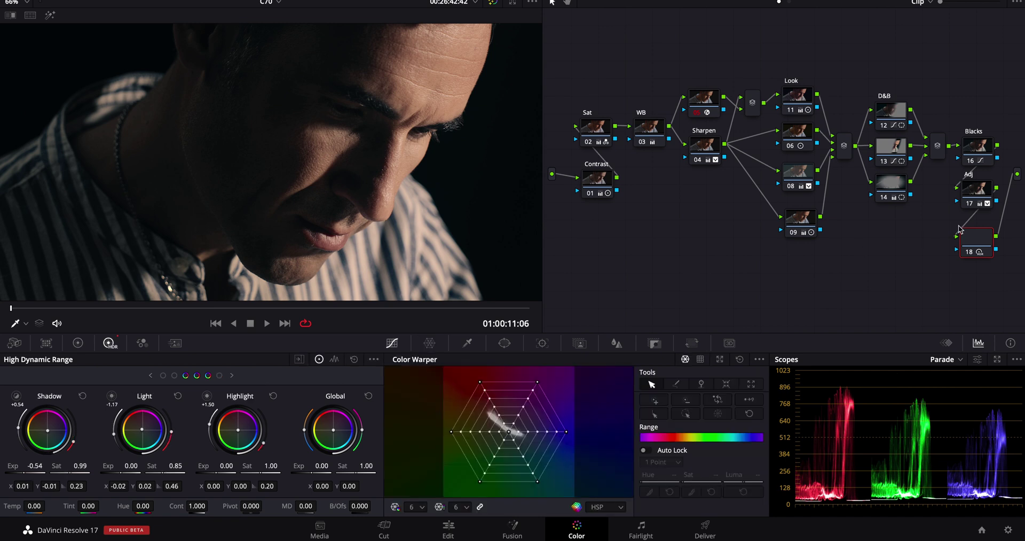
# Discard the HDR zone adjustments and keep an empty serial node 18 after the Adj node.
pyautogui.hotkey('ctrl', 'z')
pyautogui.hotkey('ctrl', 'z')
pyautogui.hotkey('ctrl', 'z')
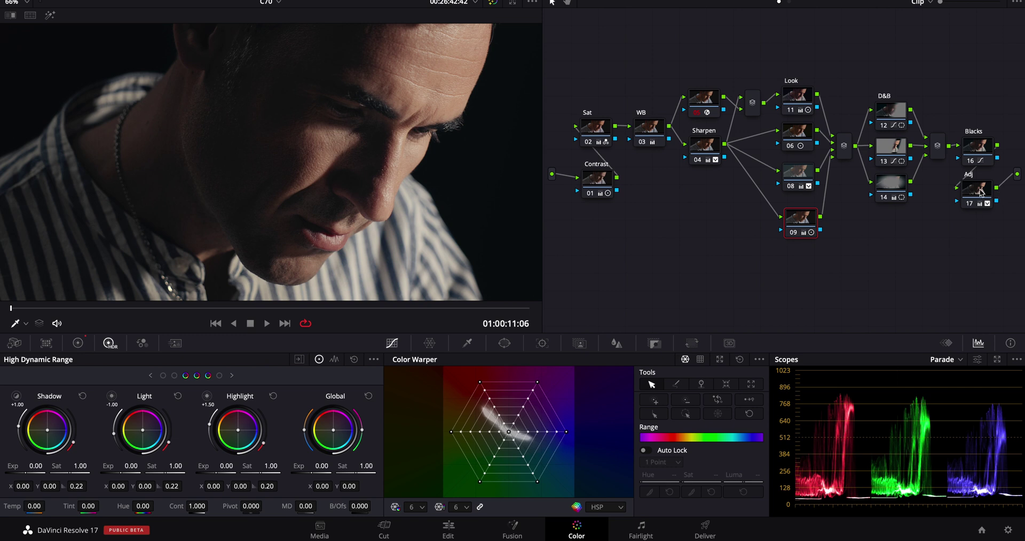
pyautogui.hotkey('ctrl', 'shift', 'z')
pyautogui.hotkey('ctrl', 'shift', 'z')
pyautogui.hotkey('ctrl', 'shift', 'z')
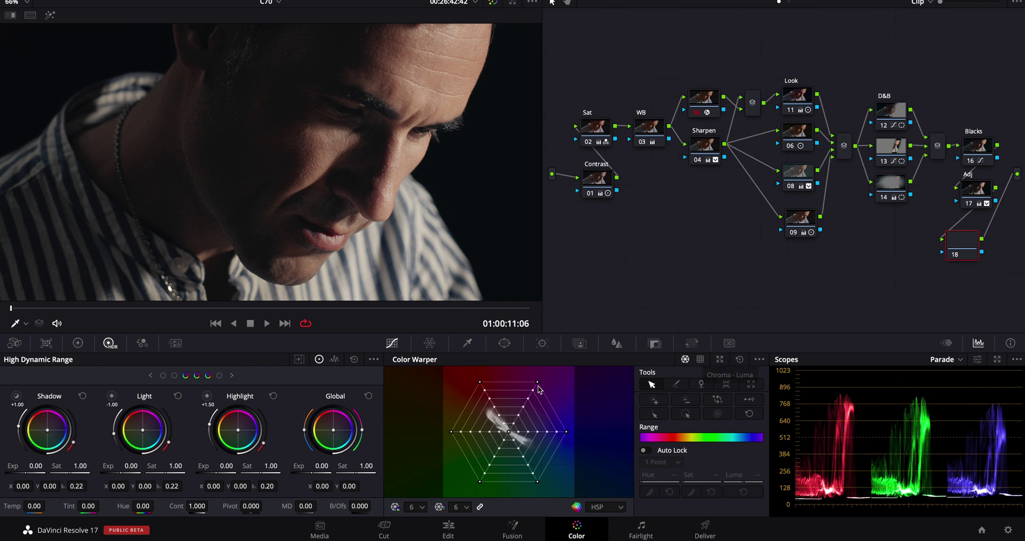
# Set the Color Warper grid's hue resolution to 24 and its saturation resolution to 16.
pyautogui.click(424, 506)
pyautogui.click(416, 495)
pyautogui.click(467, 507)
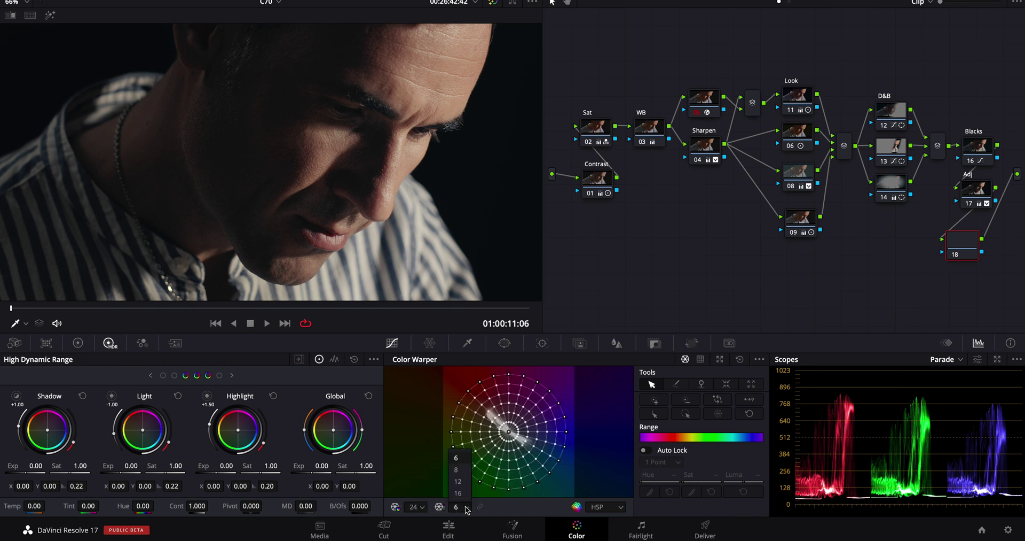
pyautogui.click(466, 493)
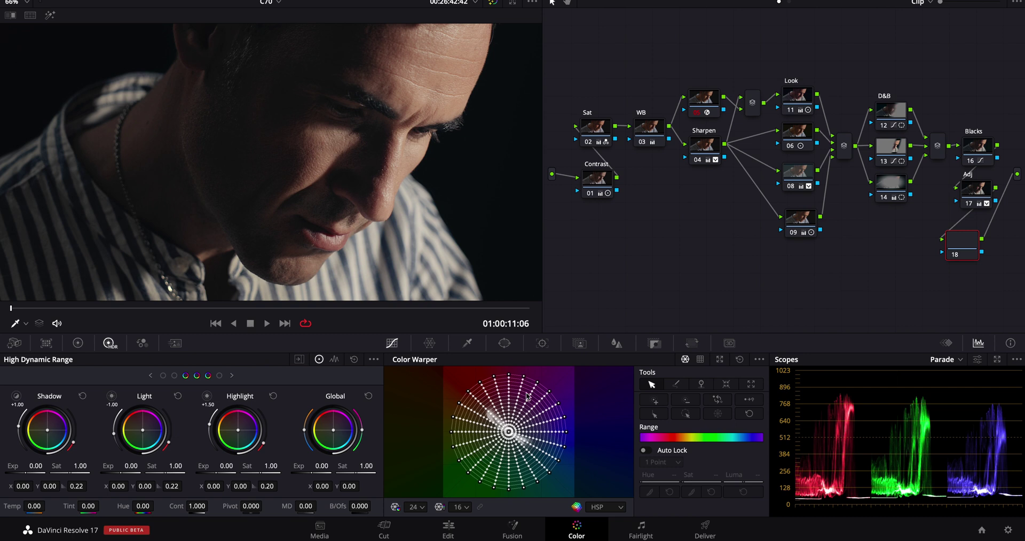
pyautogui.click(467, 507)
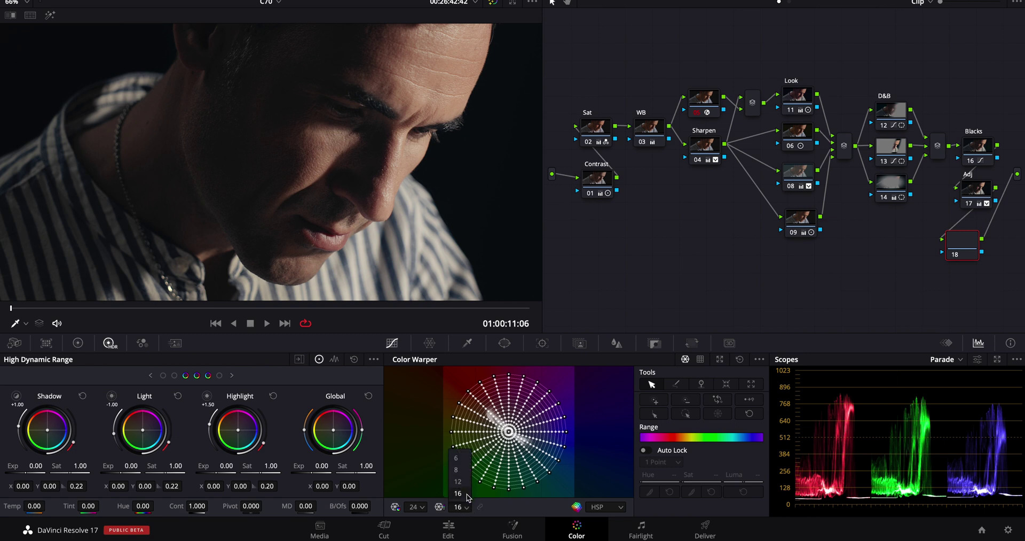
pyautogui.click(466, 493)
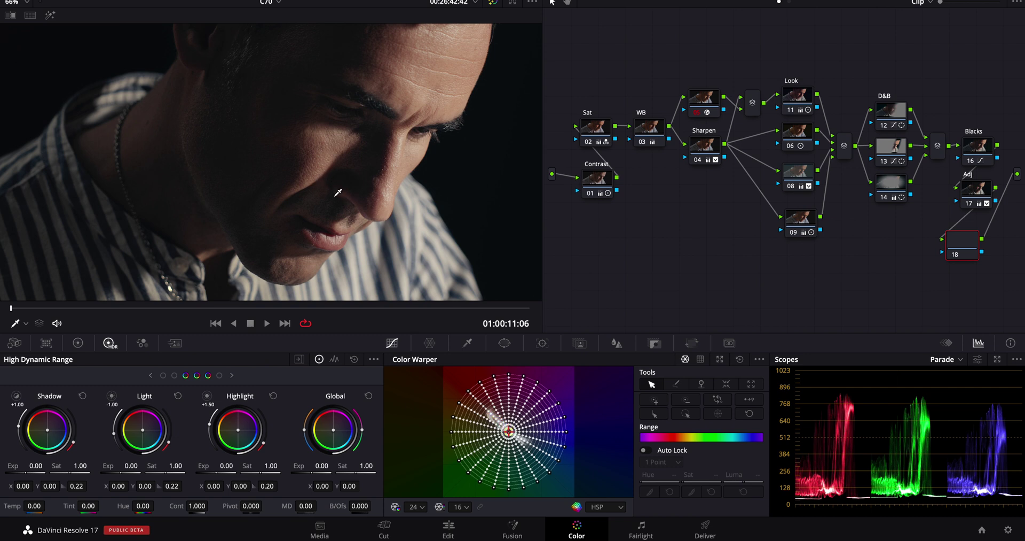
# Sample the skin tone on the cheek in the viewer and shift it to hue 0.95 and saturation 0.40.
pyautogui.click(335, 138)
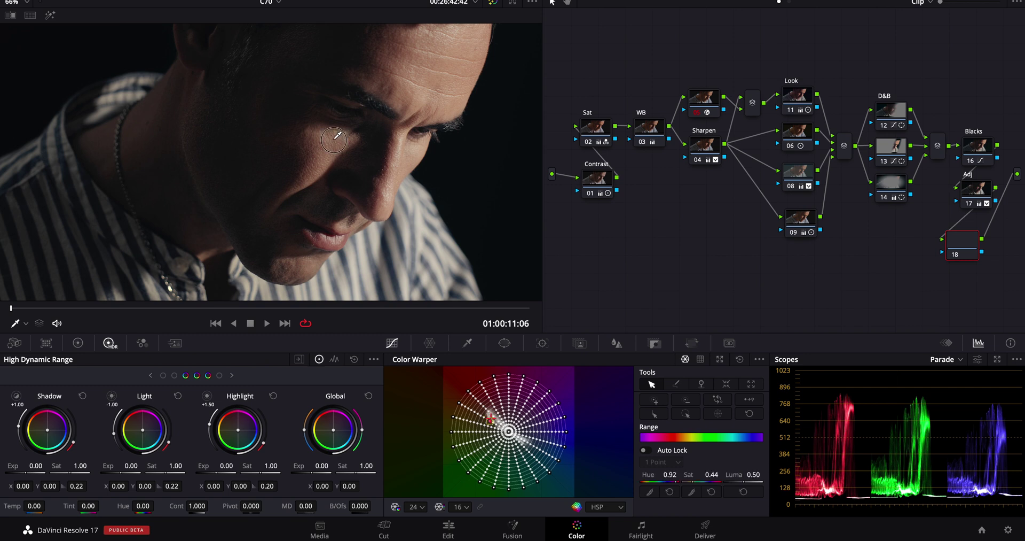
pyautogui.click(334, 138)
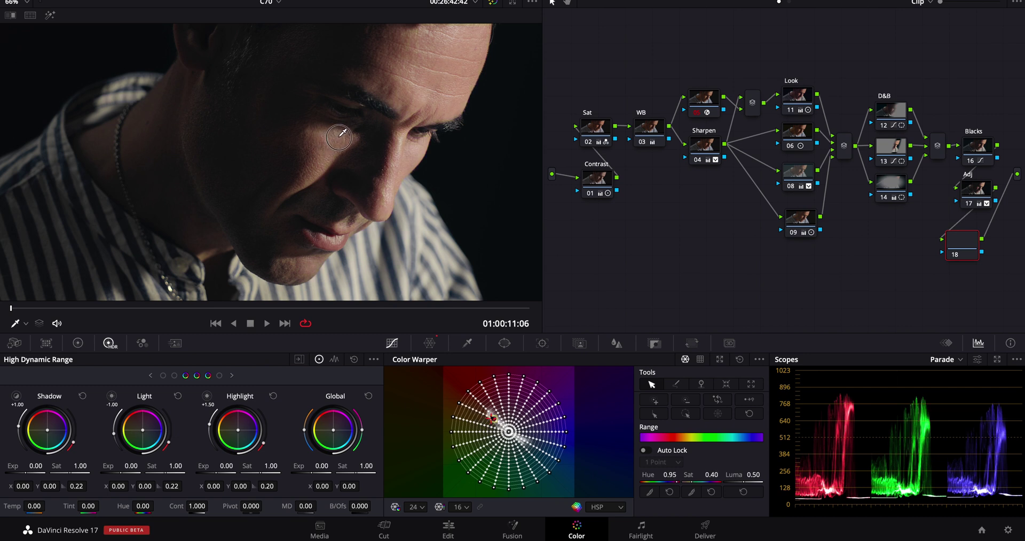
pyautogui.click(326, 138)
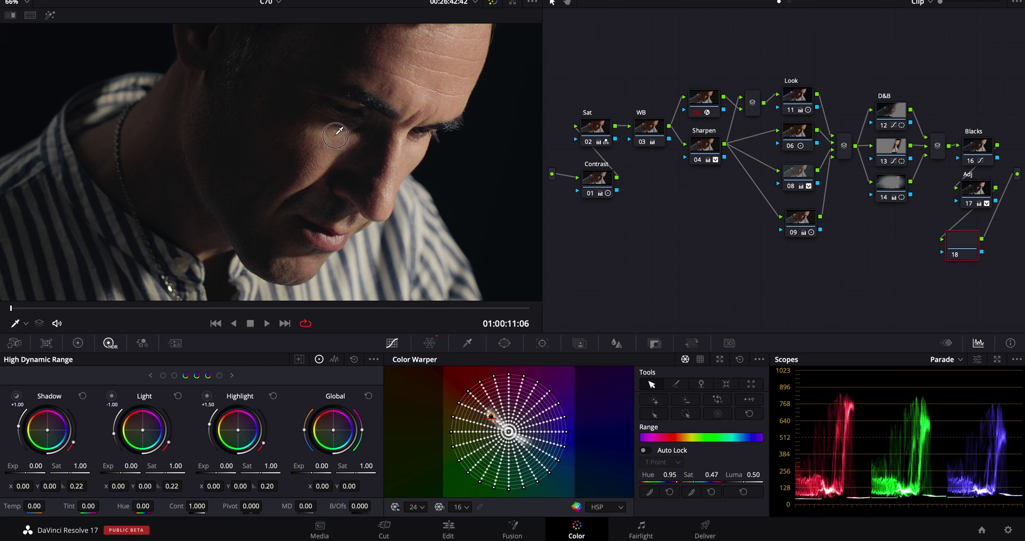
pyautogui.click(335, 136)
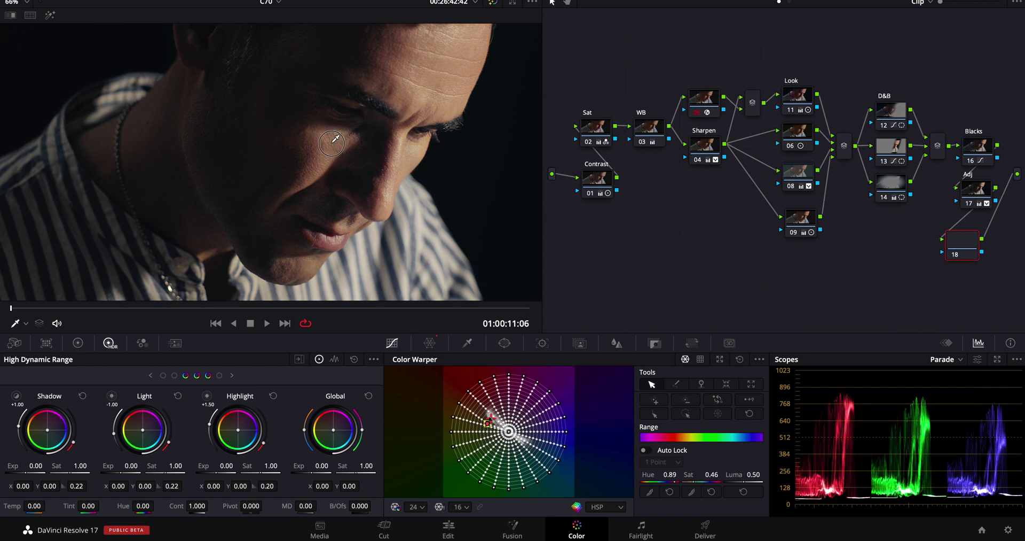
pyautogui.click(332, 128)
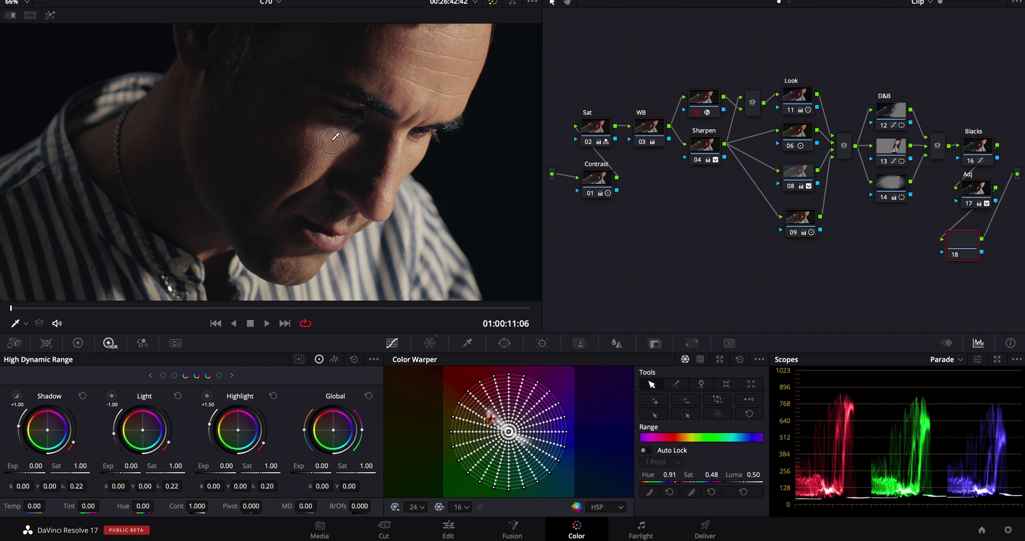
pyautogui.click(329, 141)
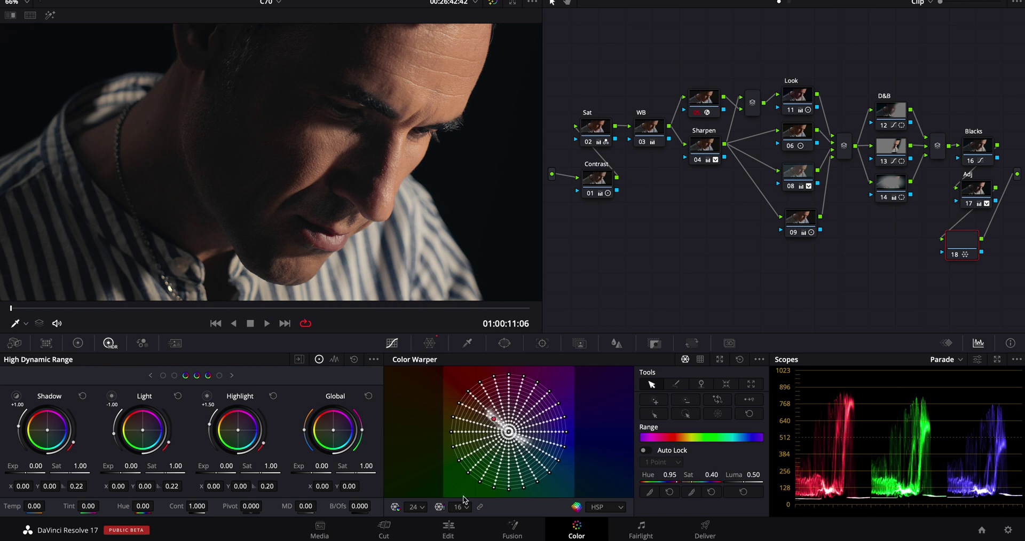
# Try a hue resolution of 12 on the Color Warper grid and return it to 24.
pyautogui.click(414, 507)
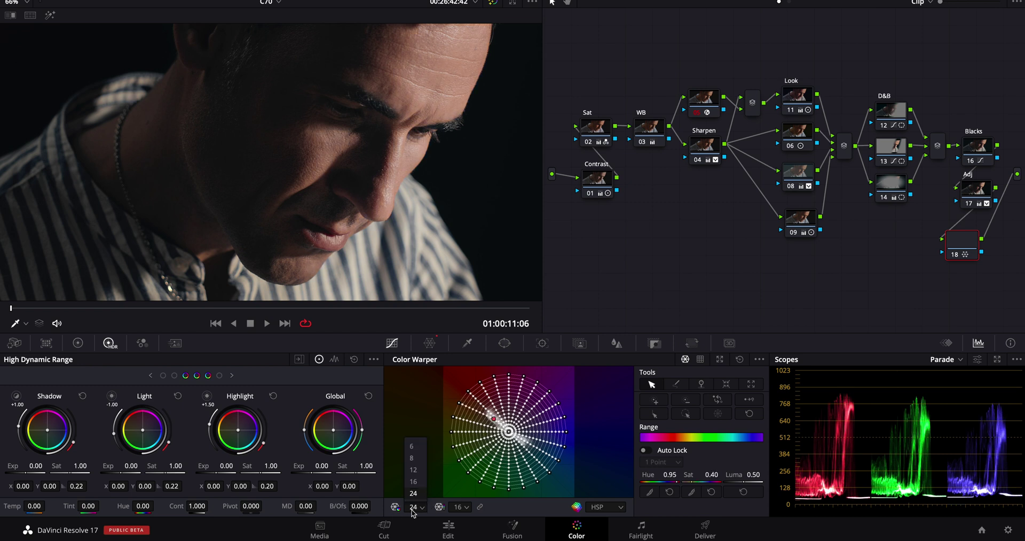
pyautogui.click(418, 470)
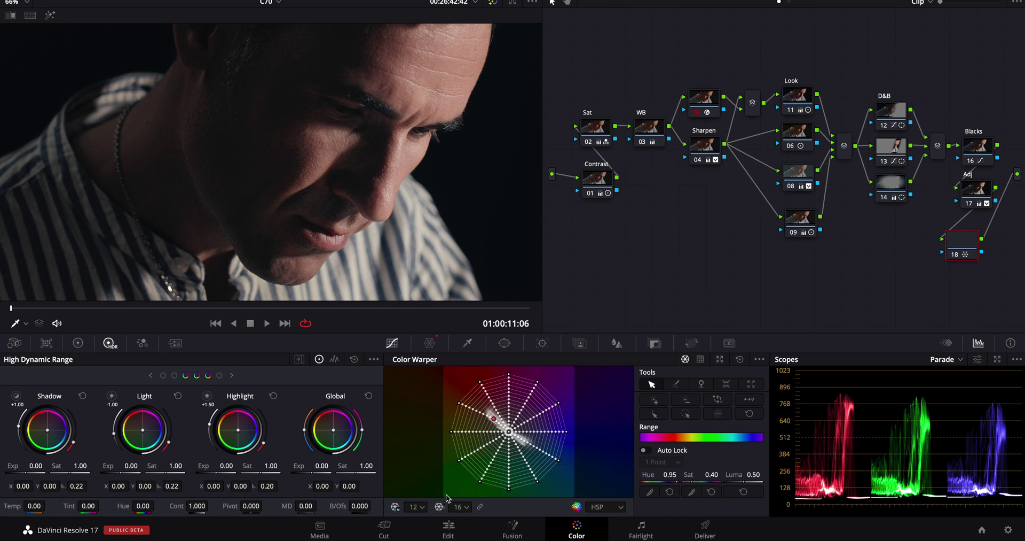
pyautogui.click(417, 507)
pyautogui.click(415, 493)
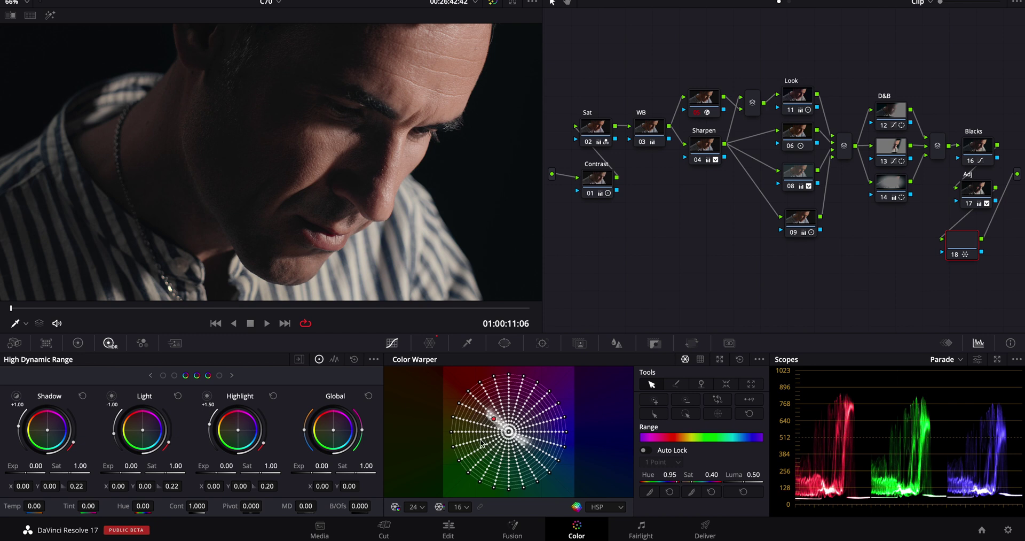
# Reduce the Color Warper grid to a hue resolution of 6 and a saturation resolution of 6.
pyautogui.click(420, 507)
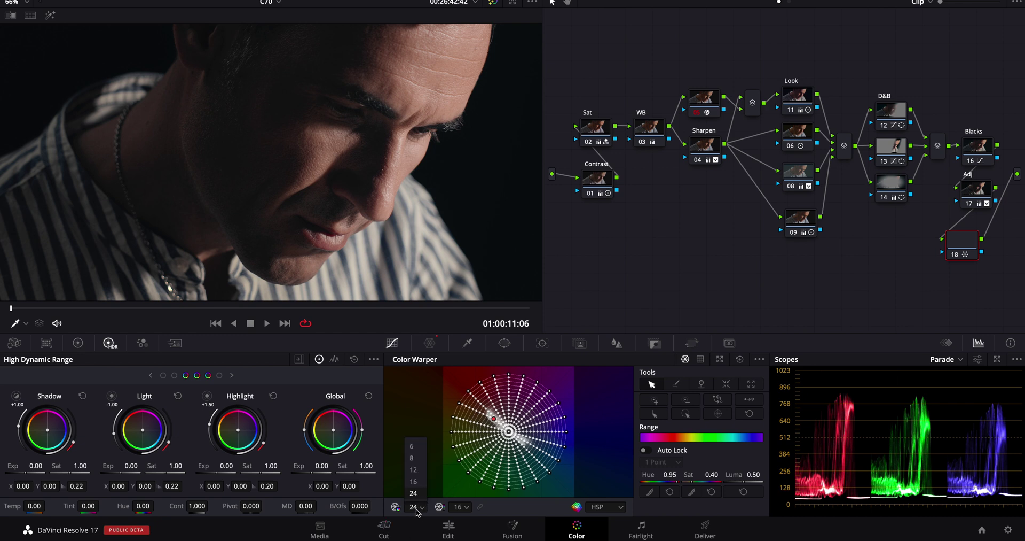
pyautogui.click(415, 453)
pyautogui.click(453, 507)
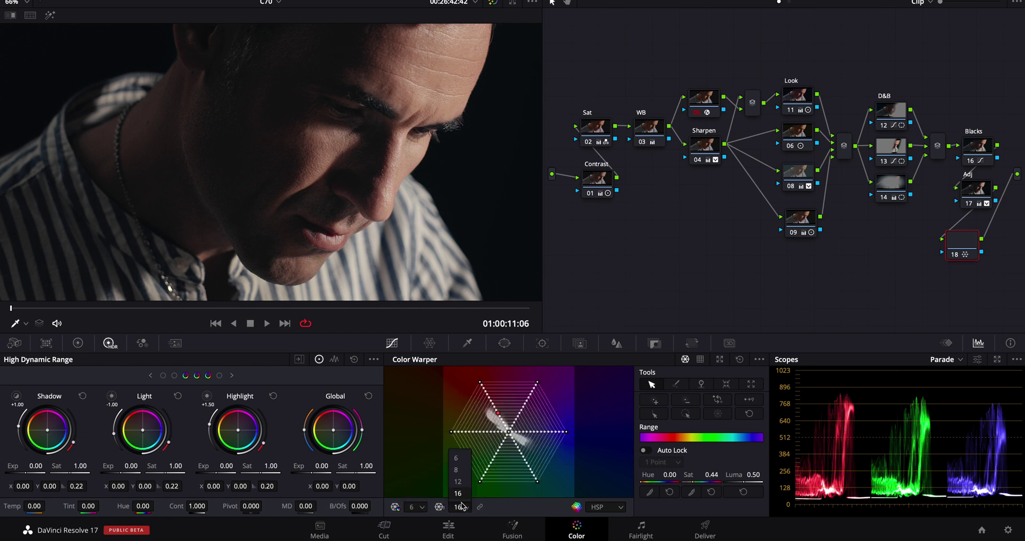
pyautogui.click(455, 455)
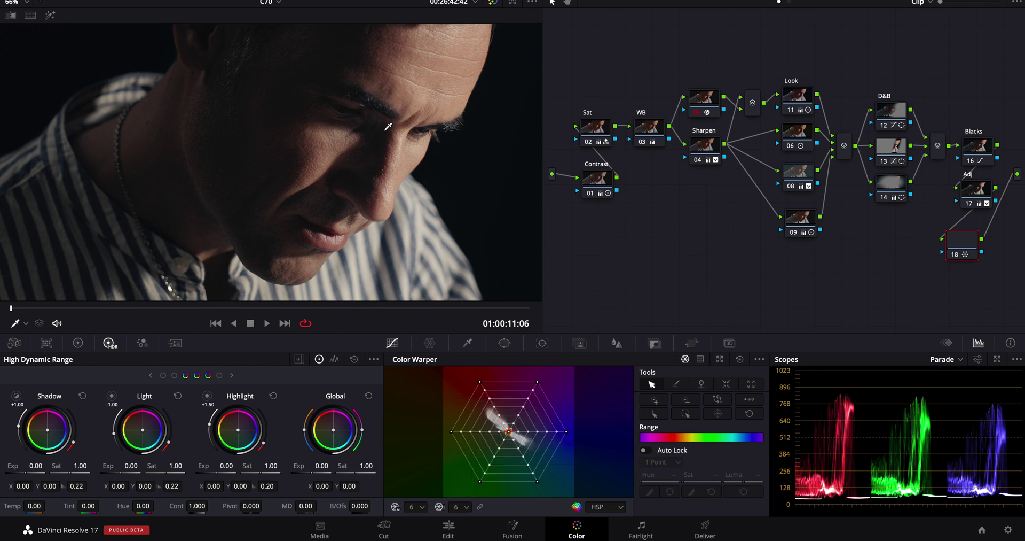
# Try shifting the forehead's skin tone to hue 0.92 and saturation 0.49 on the coarse grid, and undo the shift.
pyautogui.click(414, 70)
pyautogui.moveTo(417, 67); pyautogui.dragTo(402, 72)
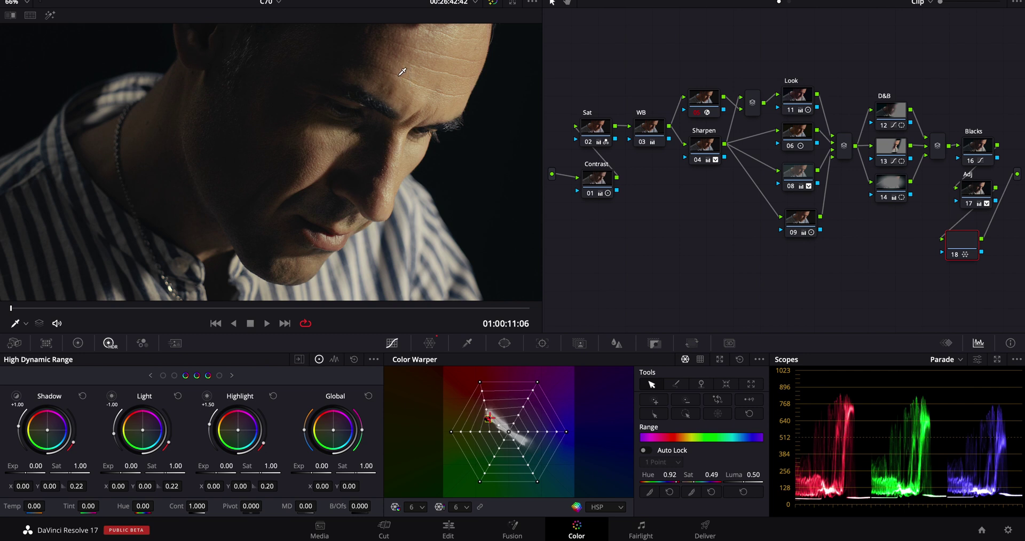
pyautogui.hotkey('ctrl', 'z')
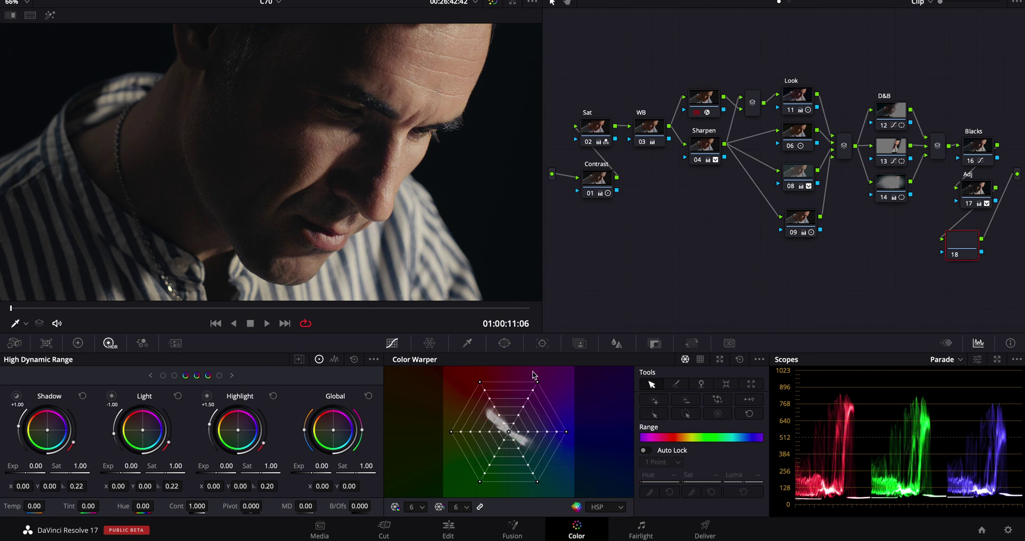
# Set the Color Warper's color space to HSL and review the available hue resolutions and color spaces.
pyautogui.click(415, 507)
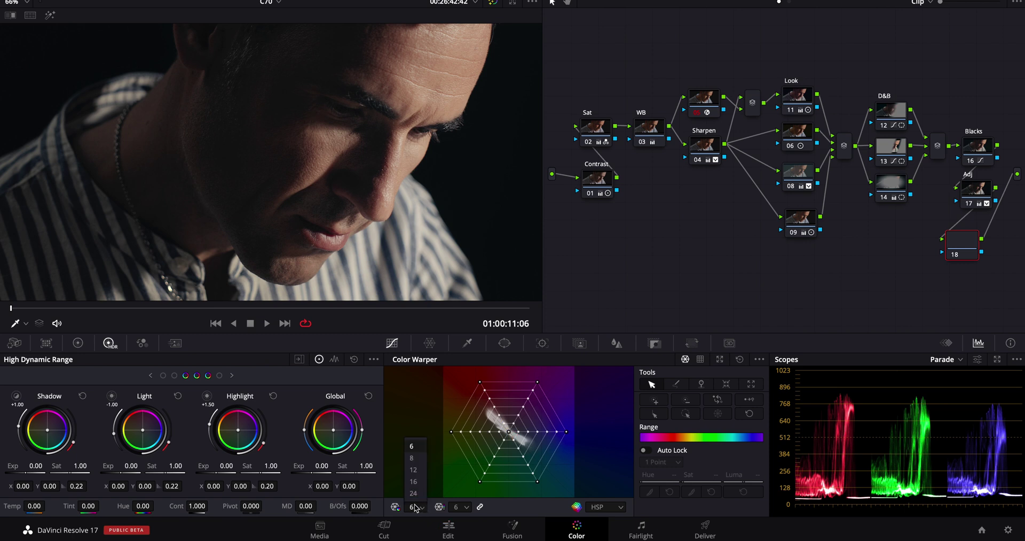
pyautogui.click(525, 511)
pyautogui.scroll(-1, 604, 506)
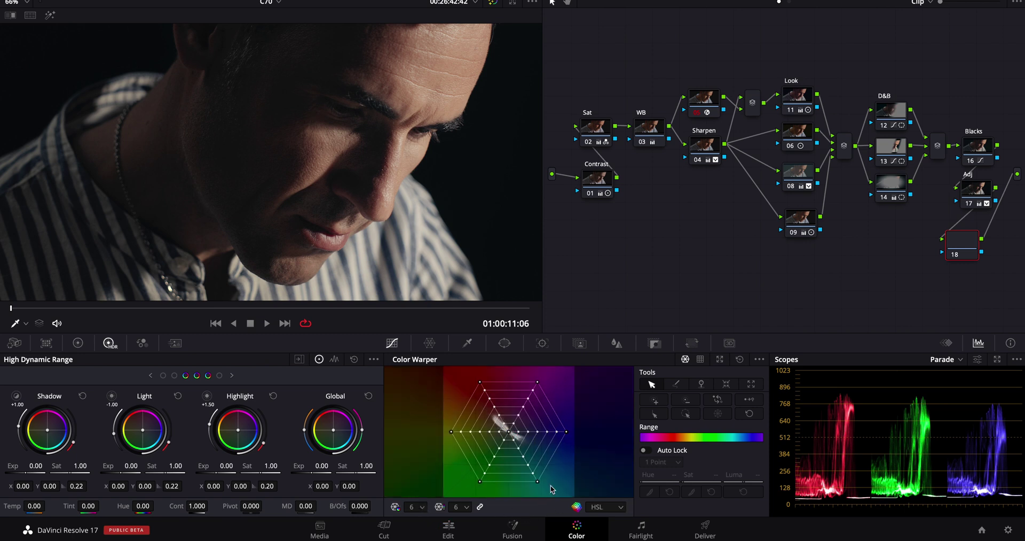
pyautogui.click(616, 509)
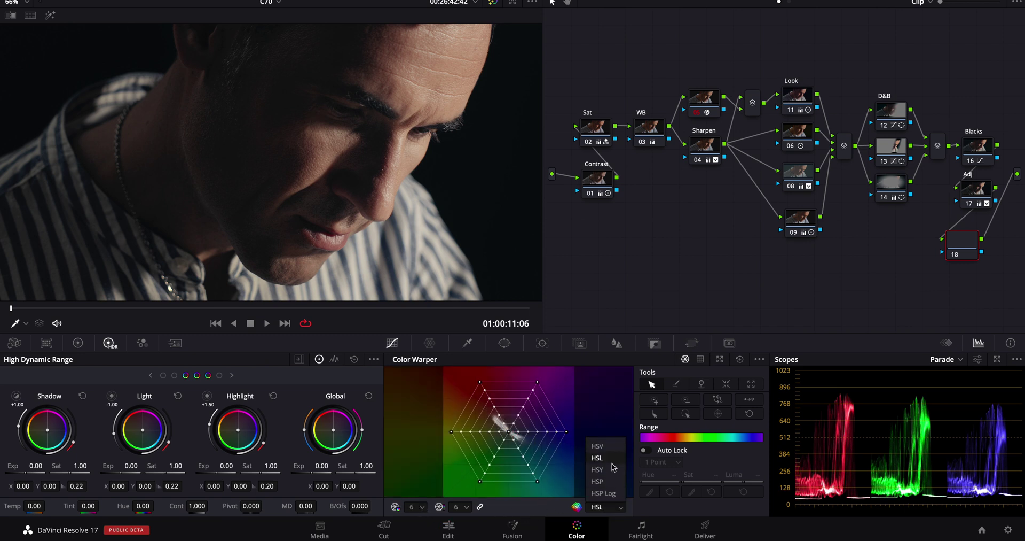
pyautogui.click(614, 403)
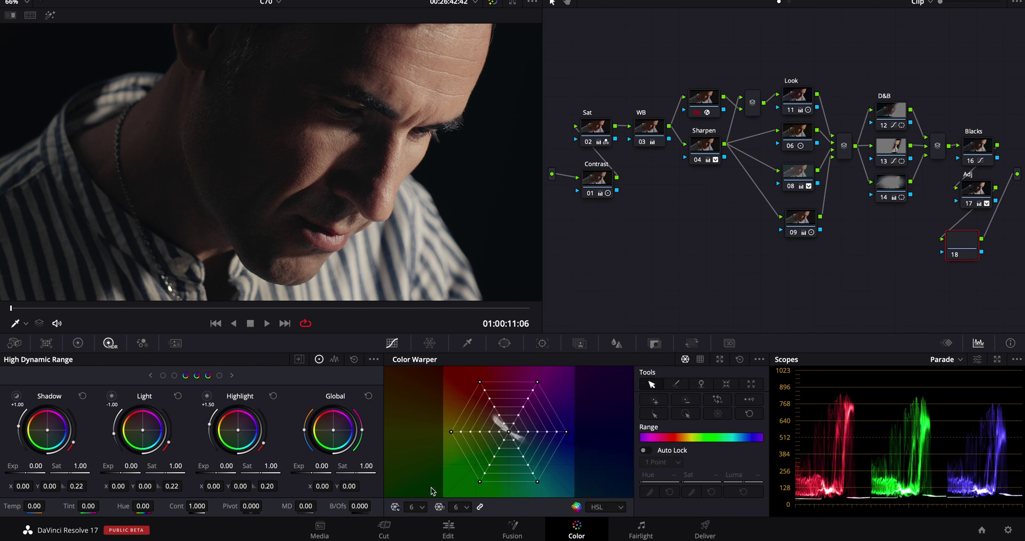
# Restore the fine Color Warper grid with a hue resolution of 24 and a saturation resolution of 16.
pyautogui.click(420, 507)
pyautogui.click(420, 490)
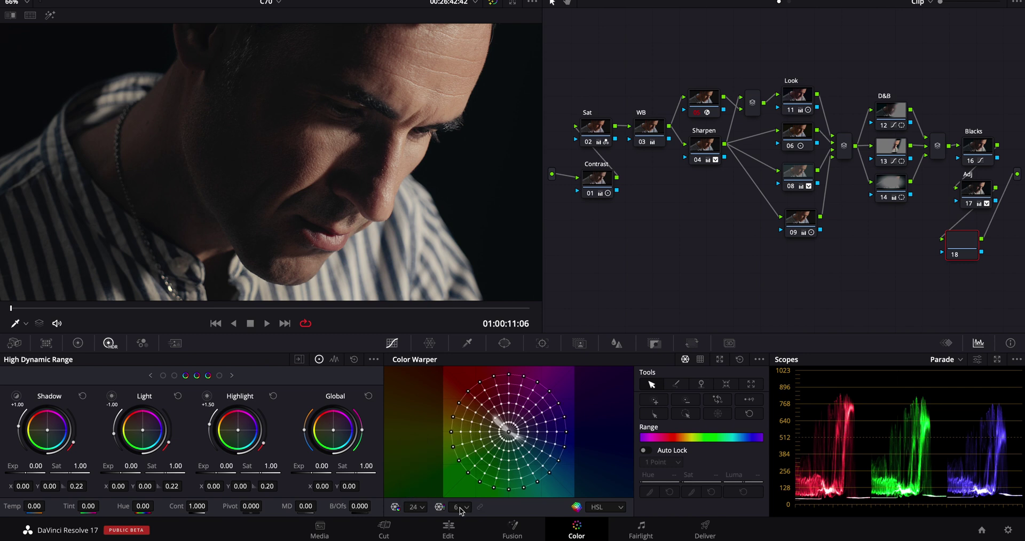
pyautogui.click(461, 509)
pyautogui.click(459, 493)
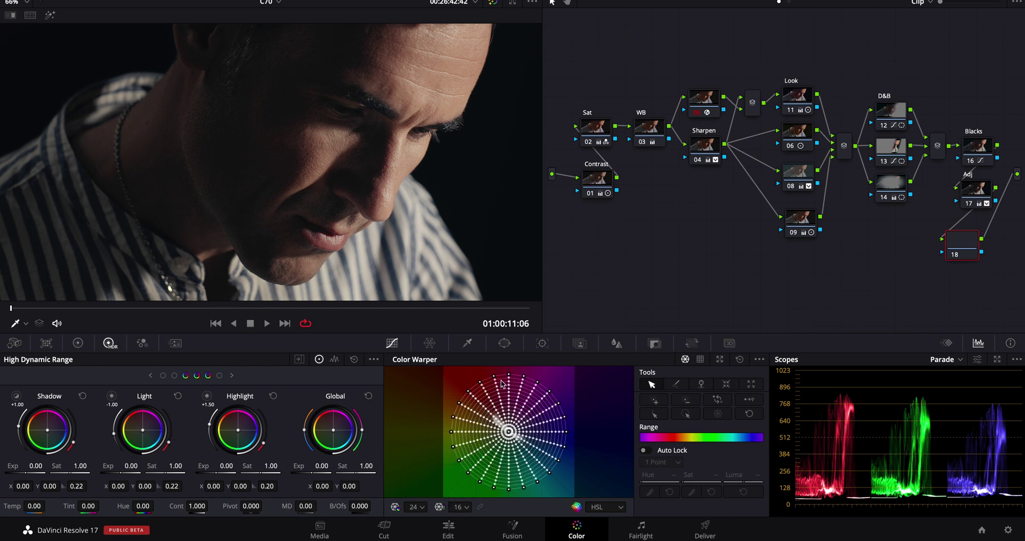
# Select the grid points across the reds and try pulling the surrounding points in toward a red point.
pyautogui.moveTo(501, 383); pyautogui.dragTo(475, 424)
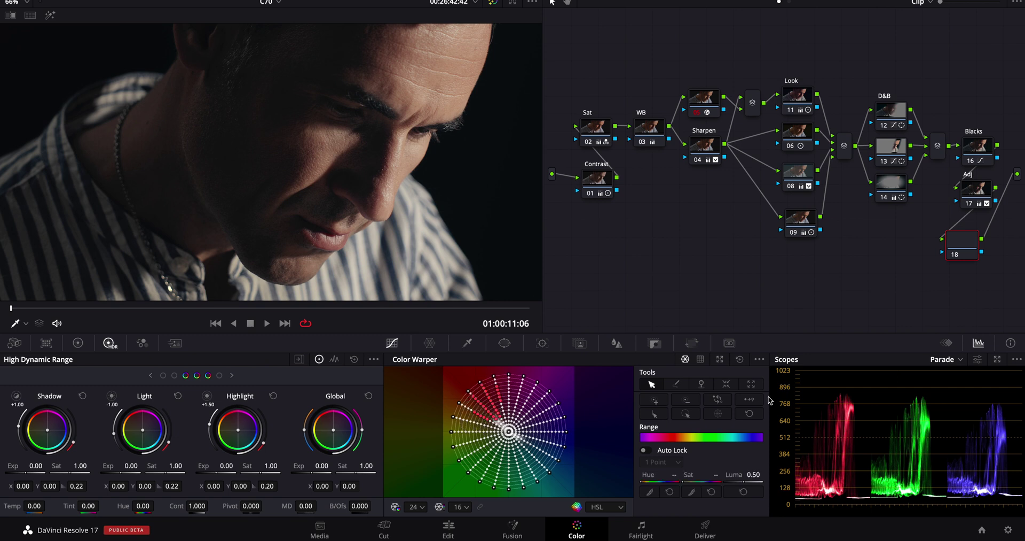
pyautogui.click(727, 383)
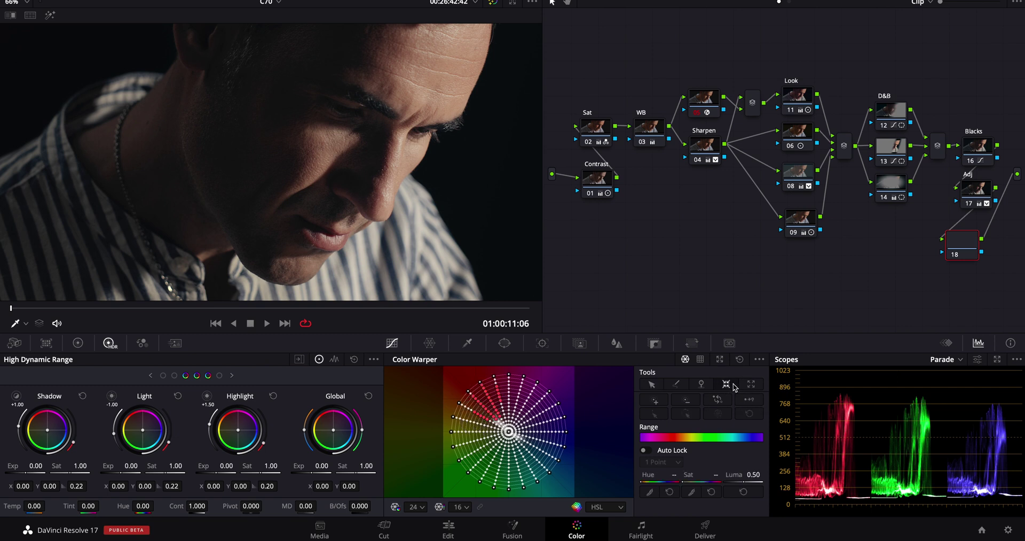
pyautogui.click(492, 406)
pyautogui.click(491, 406)
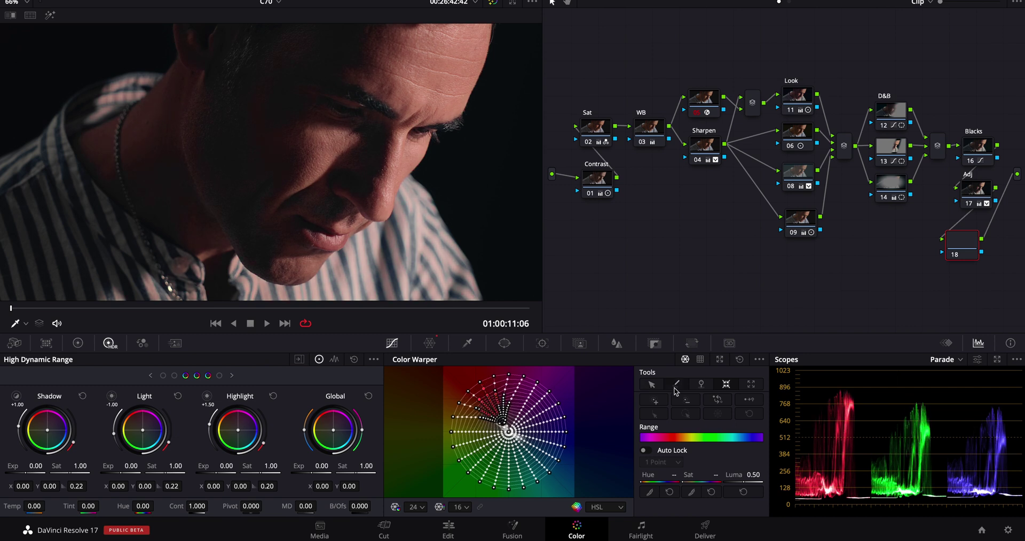
# Try pushing the surrounding grid points away from a point in the red area.
pyautogui.click(751, 383)
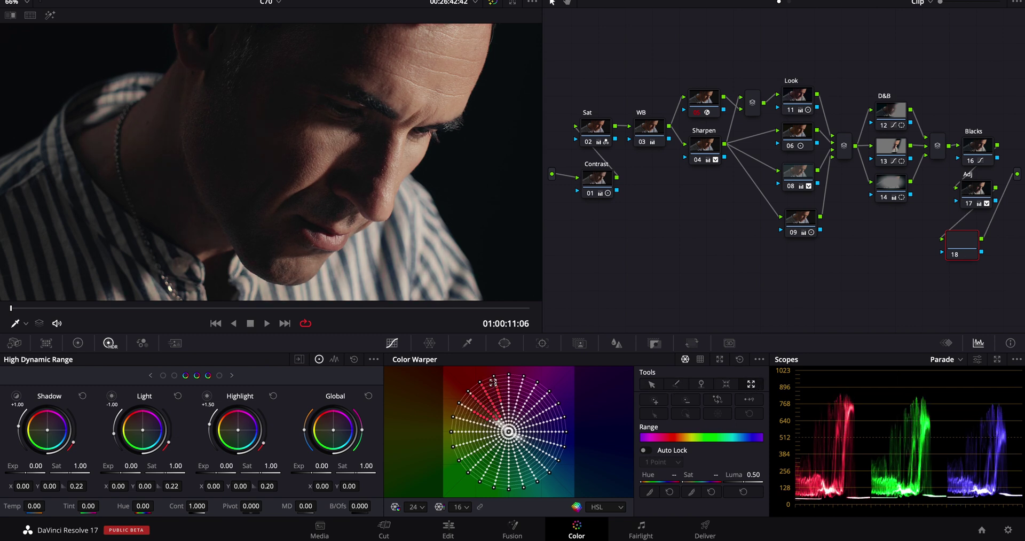
pyautogui.click(485, 402)
pyautogui.click(485, 402)
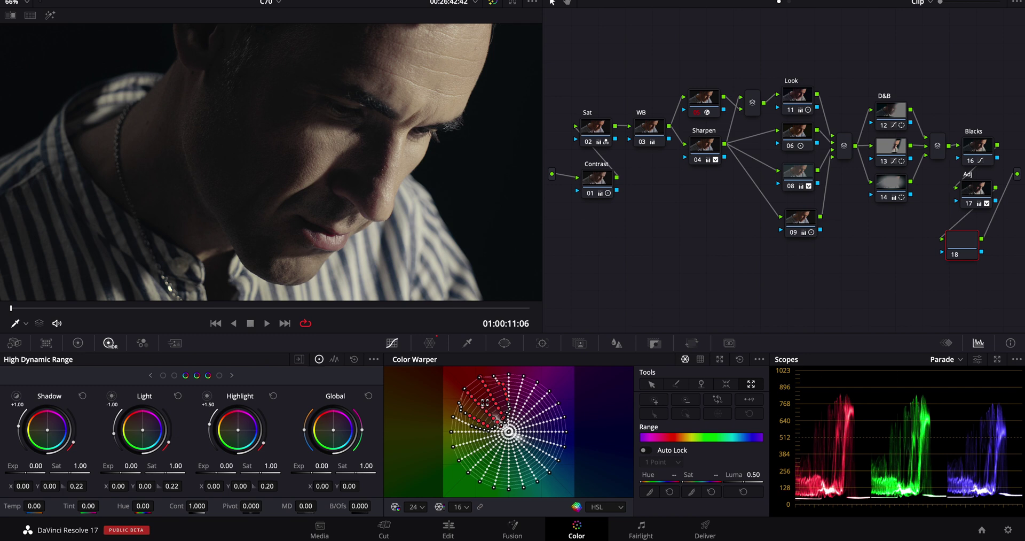
# Pin the column of grid points on the magenta side of the reds and inspect the grid in an expanded Color Warper window.
pyautogui.click(508, 396)
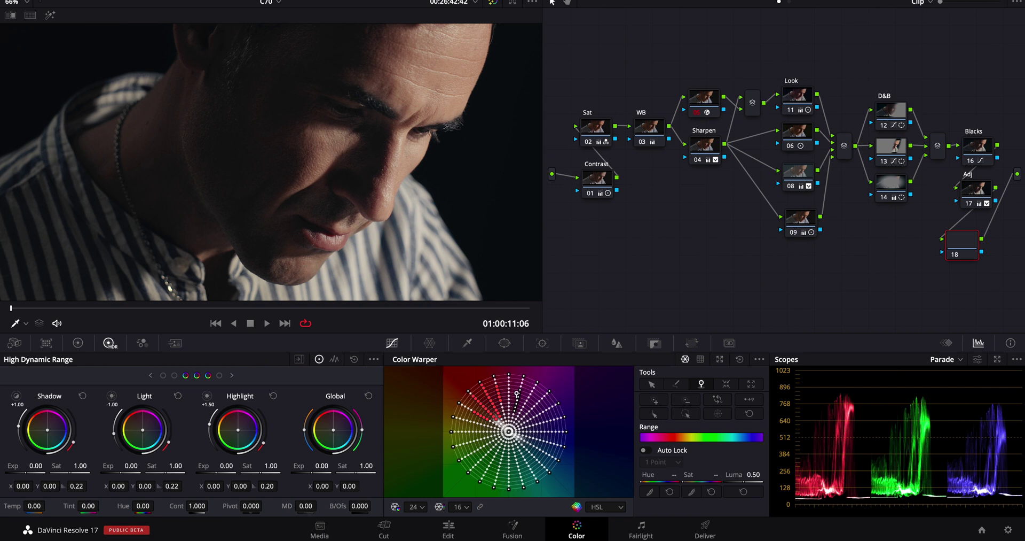
pyautogui.click(720, 359)
pyautogui.moveTo(559, 96); pyautogui.dragTo(739, 89)
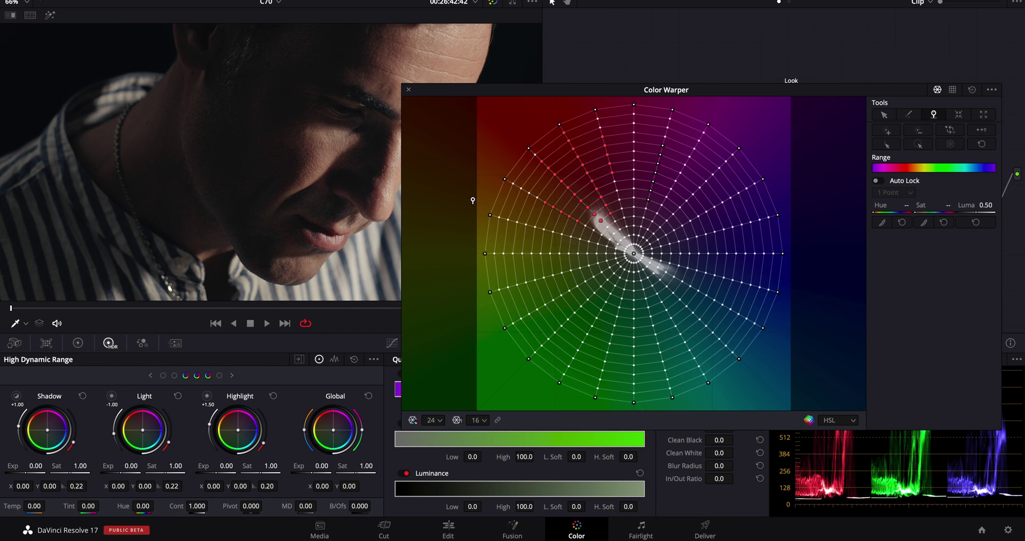
pyautogui.click(409, 89)
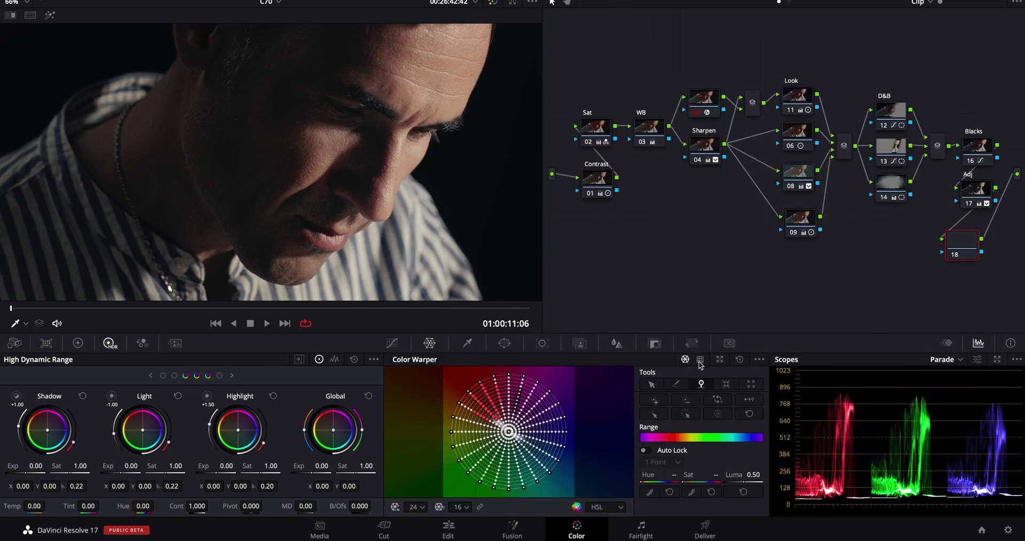
# Switch the Color Warper to the Chroma-Luma grids and set both chroma and luma resolution to 24.
pyautogui.click(700, 360)
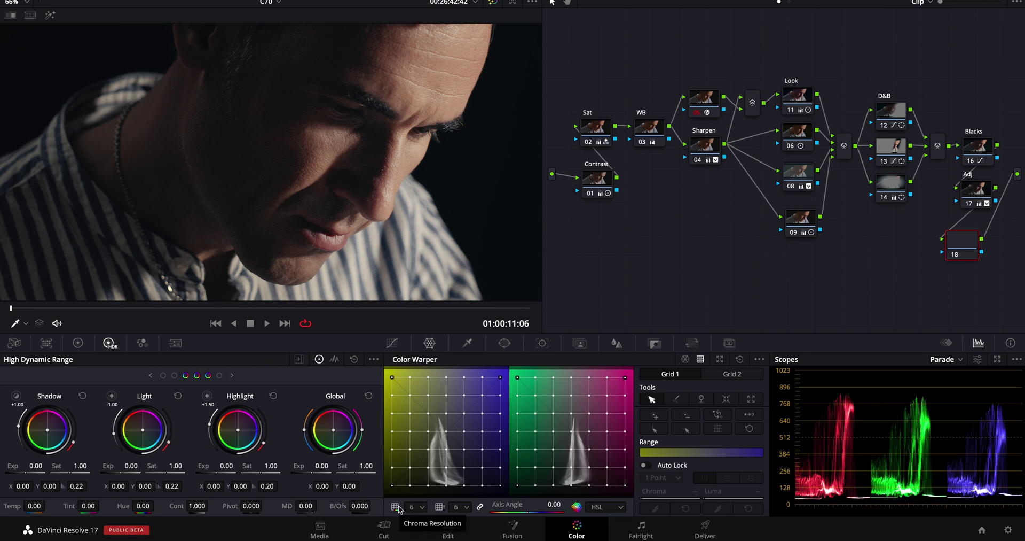
pyautogui.click(421, 507)
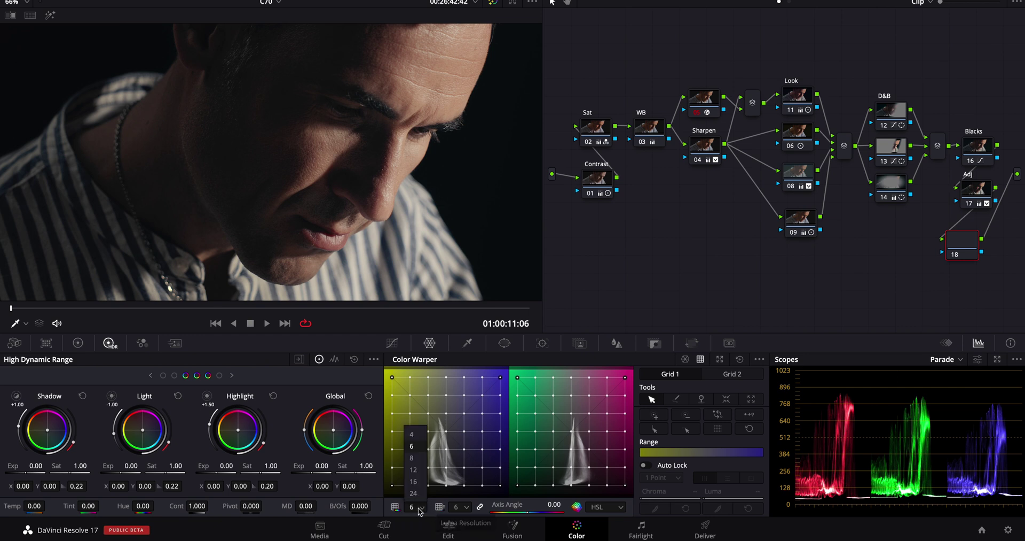
pyautogui.click(414, 493)
pyautogui.click(466, 509)
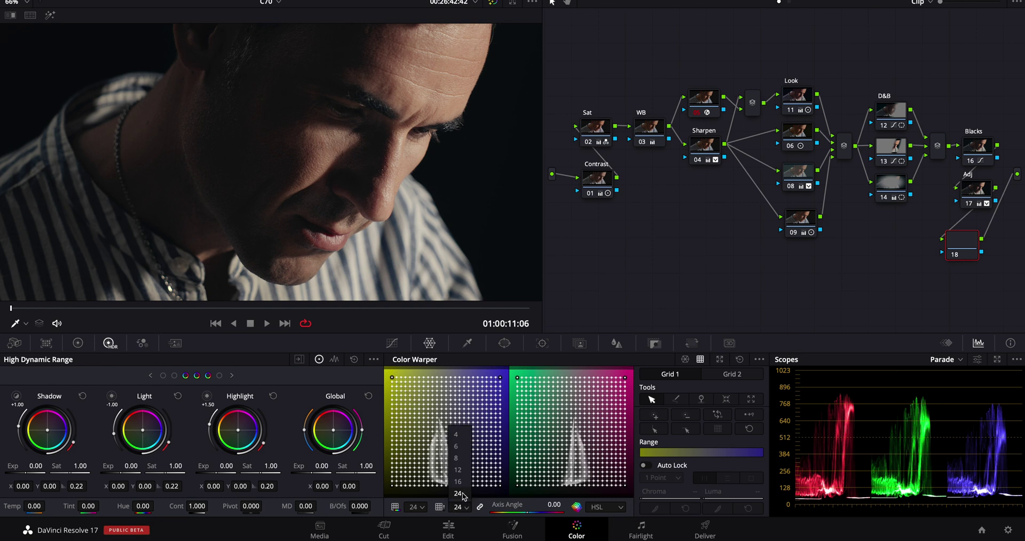
pyautogui.click(463, 493)
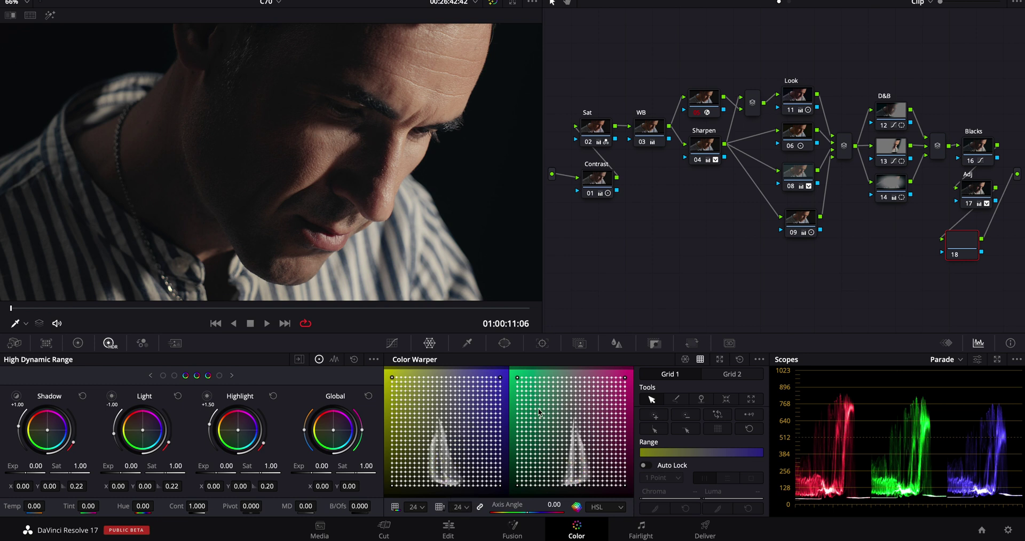
# Adjust a Grid 2 point to Chroma 0.08 and Luma 0.38, and set the Axis Angle to -19.12.
pyautogui.click(584, 446)
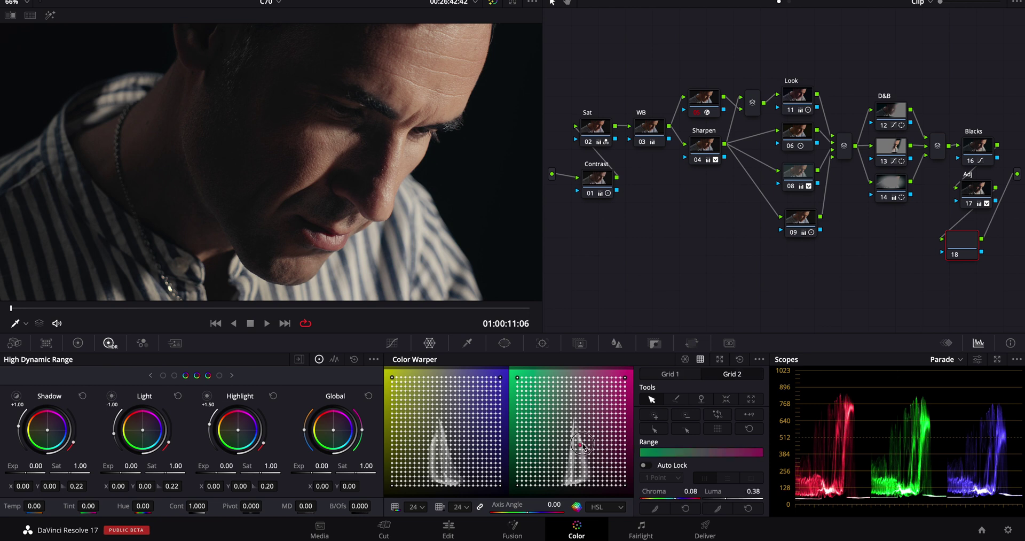
pyautogui.moveTo(584, 446); pyautogui.dragTo(583, 445)
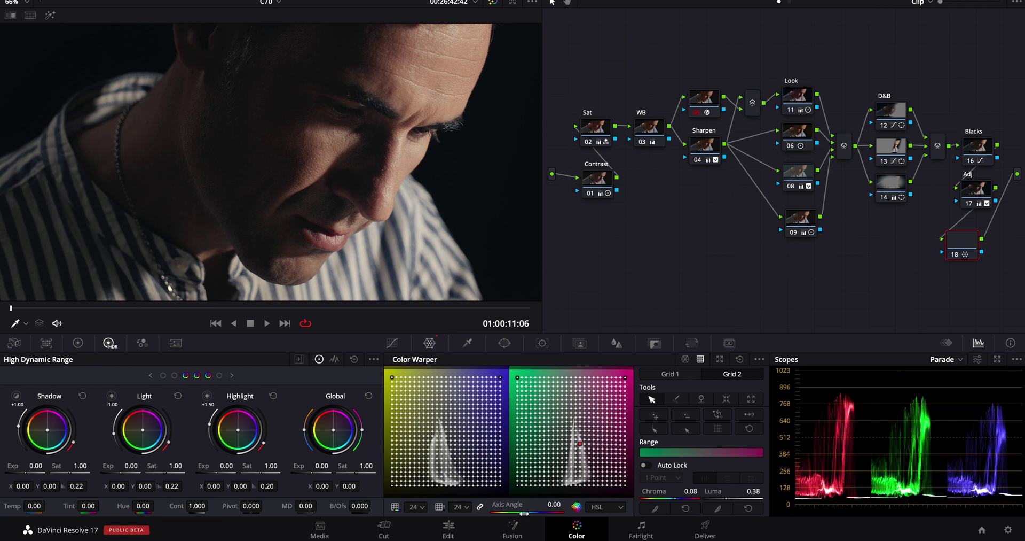
pyautogui.moveTo(524, 513); pyautogui.dragTo(243, 518)
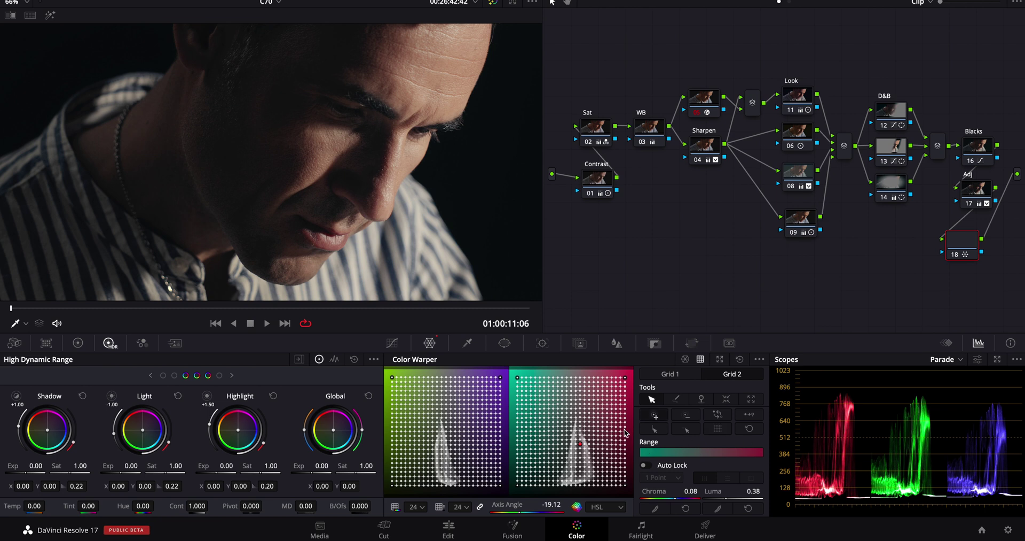
# Look at Grid 1 of the Color Warper and return to the Hue-Saturation grid.
pyautogui.click(686, 428)
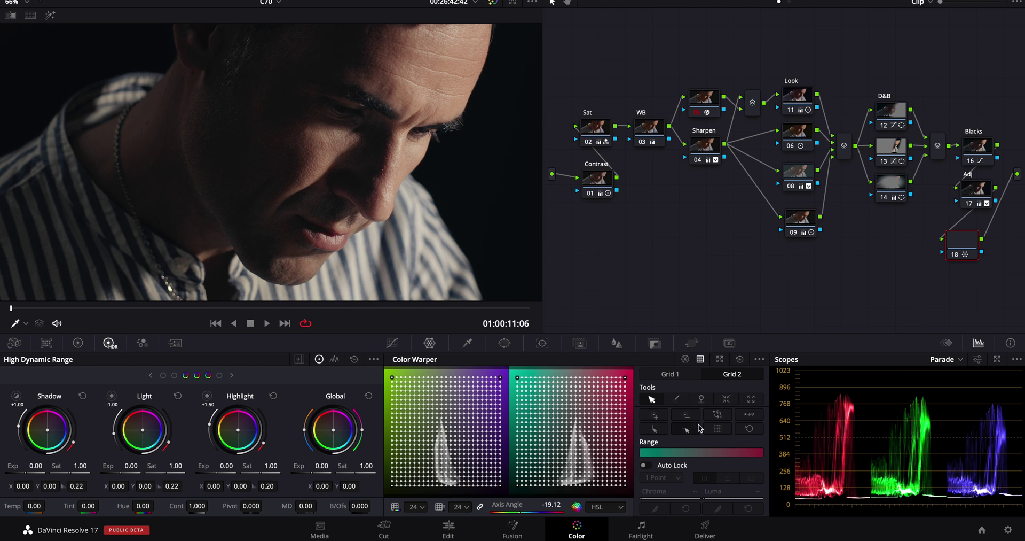
pyautogui.click(672, 377)
pyautogui.click(686, 359)
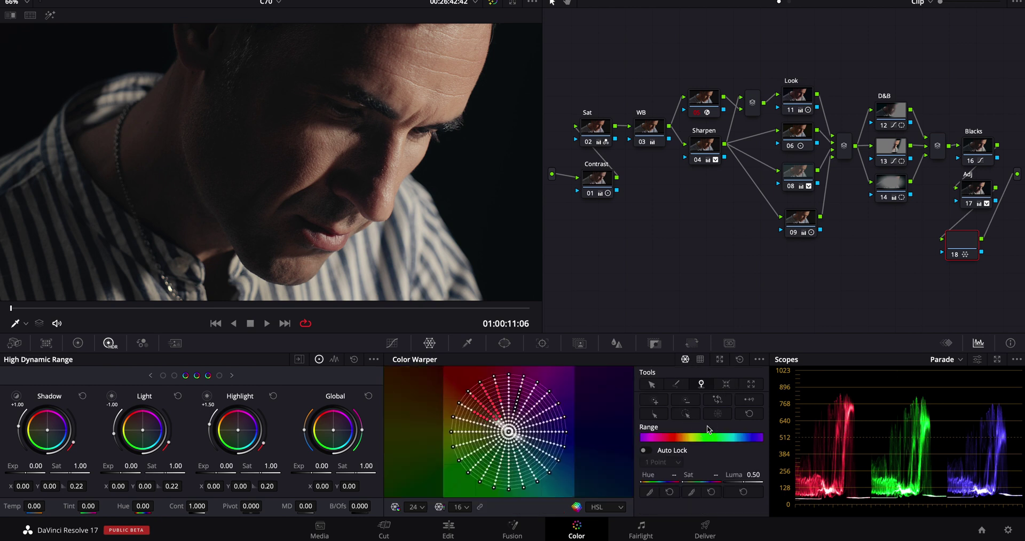
# Look through the Qualifier's modes, including RGB and 3D, and return to the first mode.
pyautogui.click(467, 342)
pyautogui.click(572, 358)
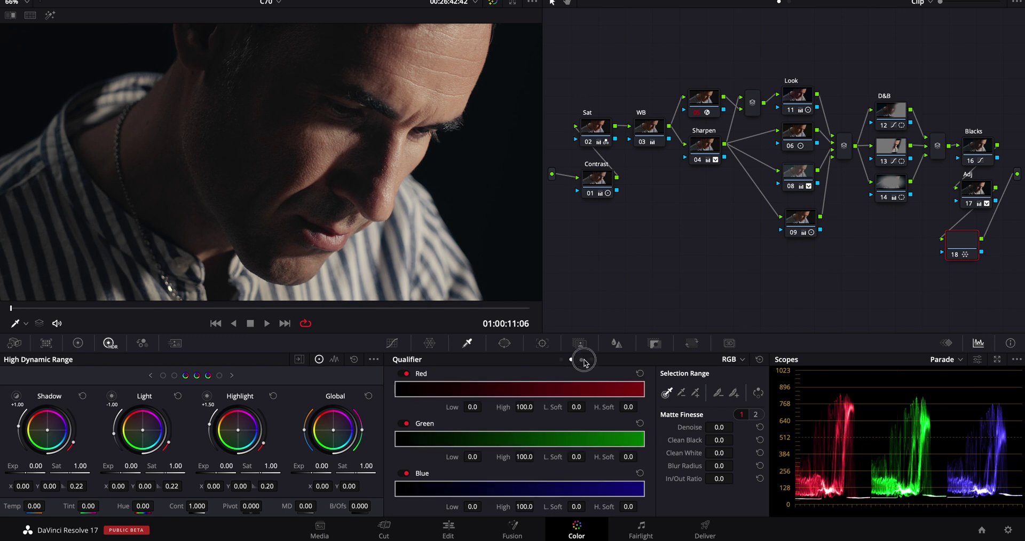
pyautogui.click(582, 359)
pyautogui.click(592, 359)
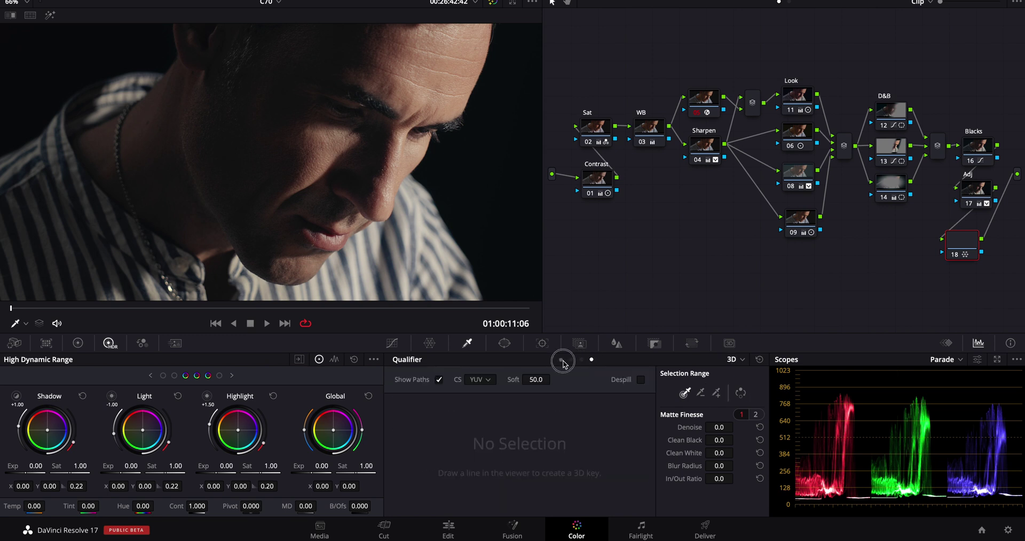
pyautogui.click(562, 359)
# Look at the Custom and Sat Vs Lum curves as well as the Tracker and Window tools.
pyautogui.click(394, 343)
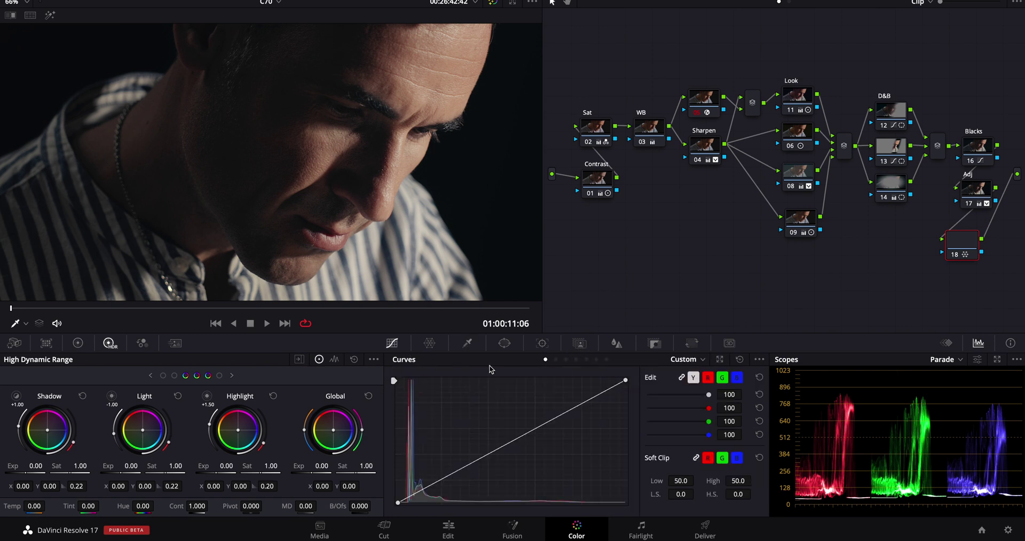
pyautogui.click(607, 359)
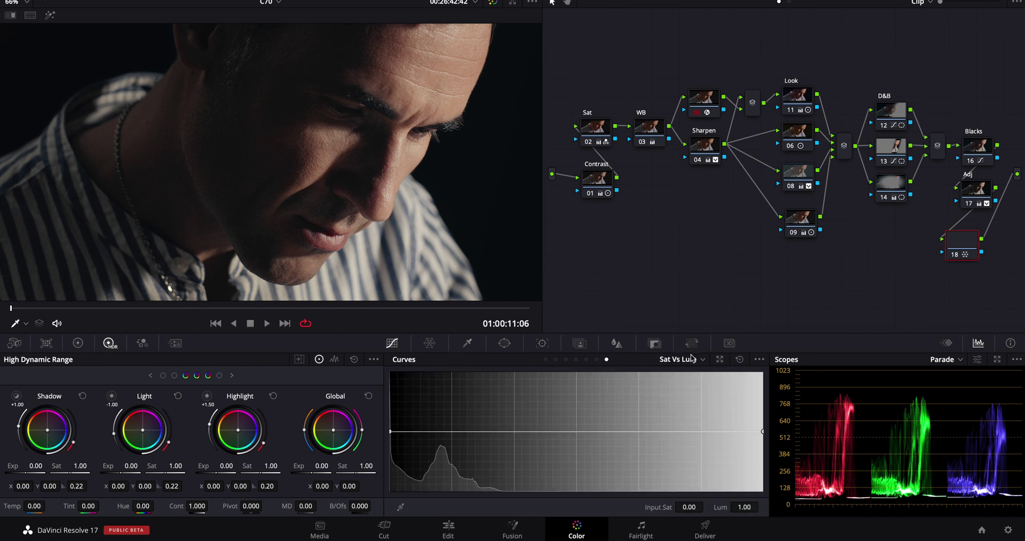
pyautogui.click(543, 343)
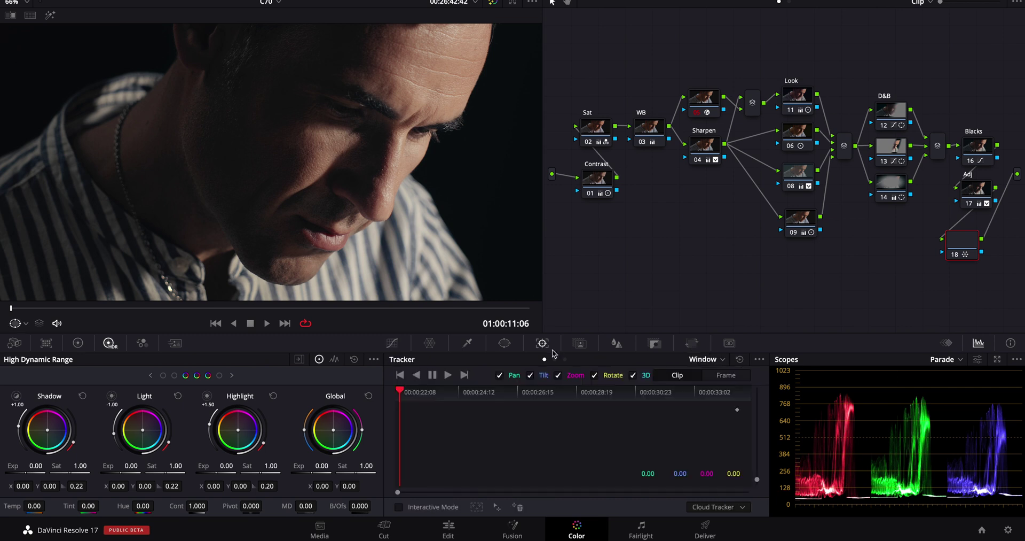
pyautogui.click(503, 344)
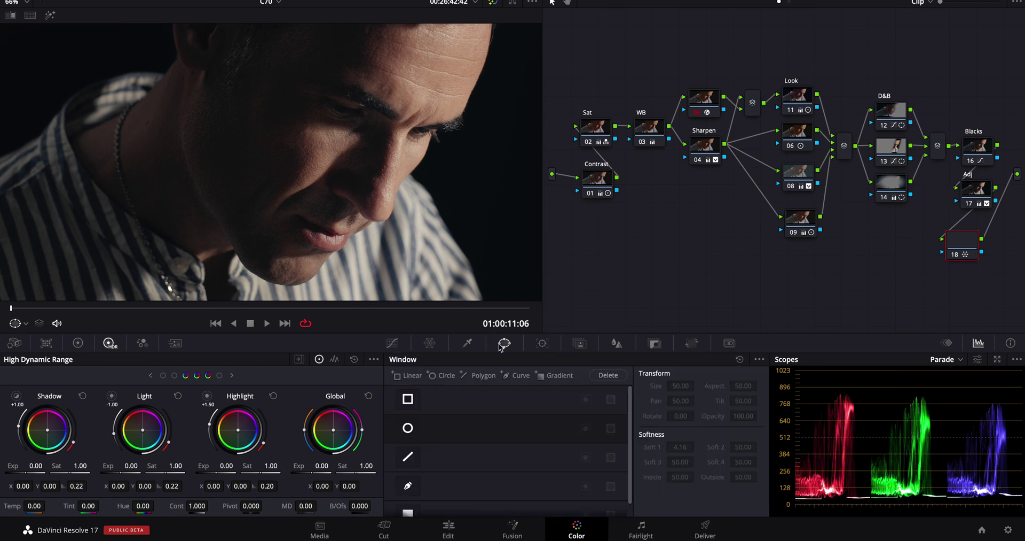
# Compare the Person and Features modes of Magic Mask and choose Face as the feature to mask.
pyautogui.click(570, 344)
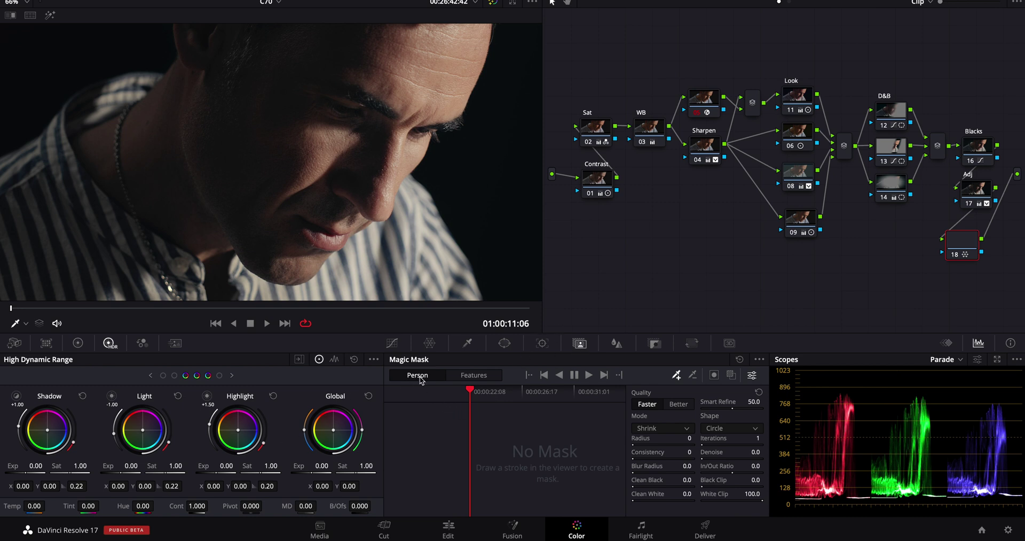
pyautogui.click(474, 375)
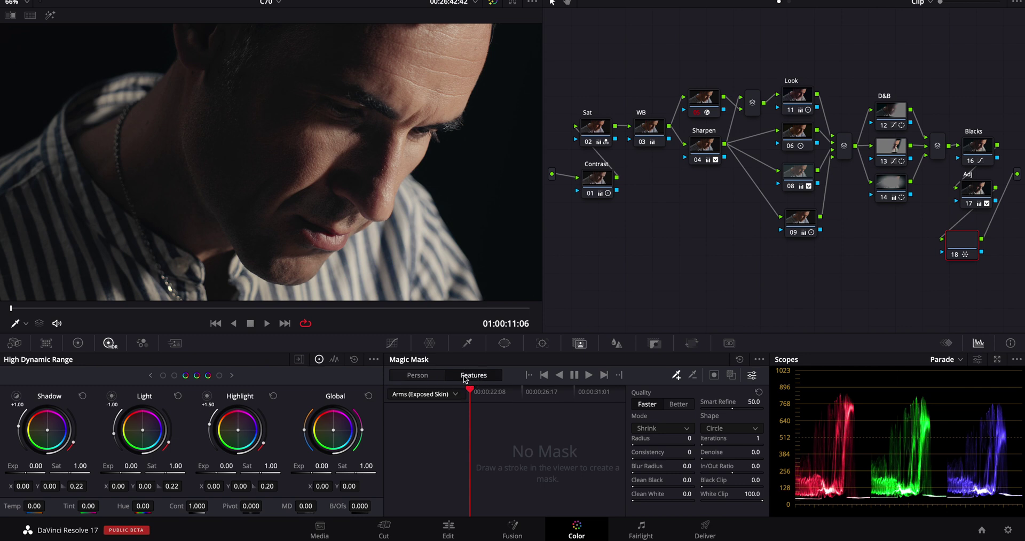
pyautogui.click(418, 377)
pyautogui.click(472, 376)
pyautogui.click(447, 395)
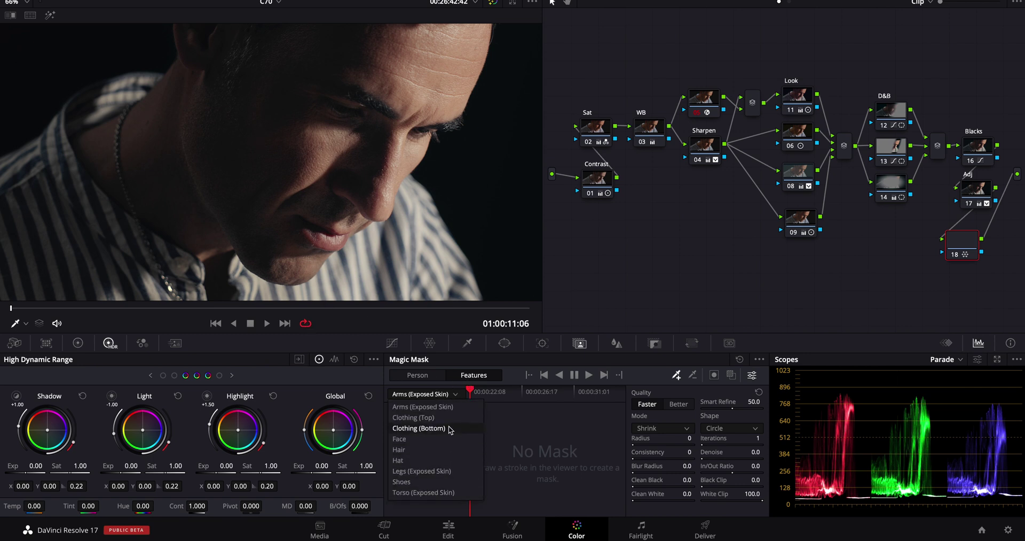
pyautogui.click(401, 439)
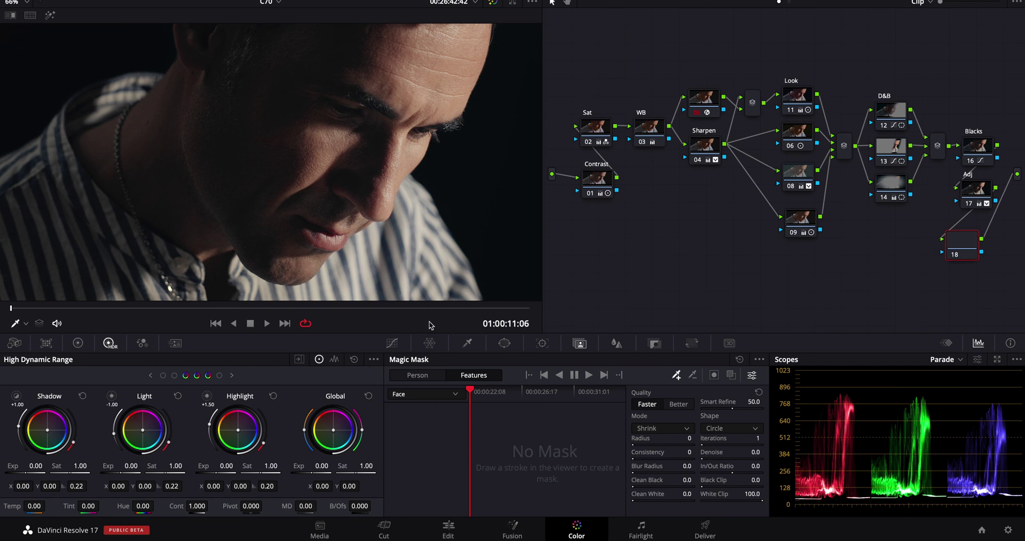
# Mask the man's face with strokes along his cheek and forehead, highlight the mask, and set the quality to Better.
pyautogui.moveTo(303, 54)
pyautogui.mouseDown()
pyautogui.moveTo(232, 140)
pyautogui.moveTo(232, 185)
pyautogui.moveTo(281, 262)
pyautogui.mouseUp()
pyautogui.moveTo(462, 60); pyautogui.dragTo(454, 99)
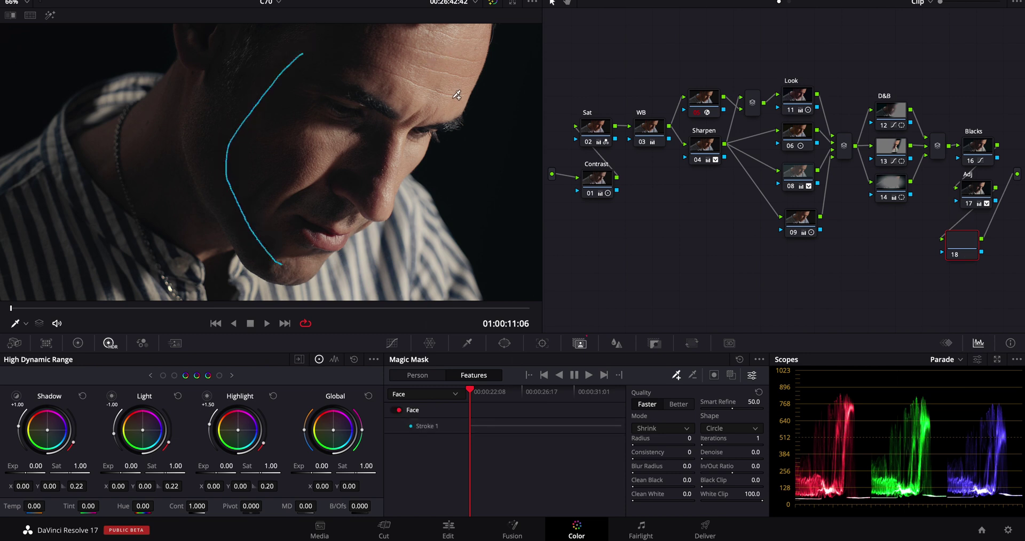
pyautogui.moveTo(472, 41); pyautogui.dragTo(418, 48)
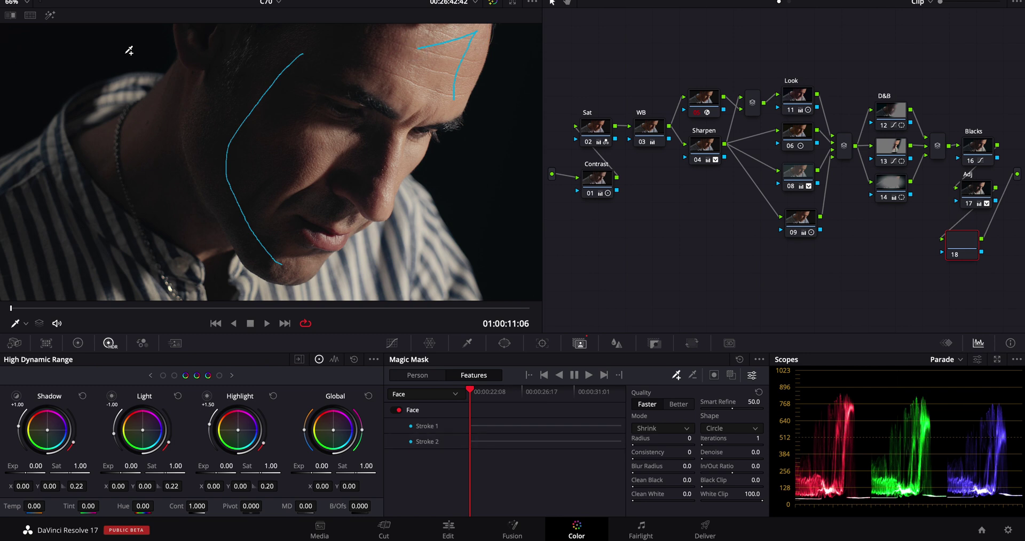
pyautogui.click(48, 17)
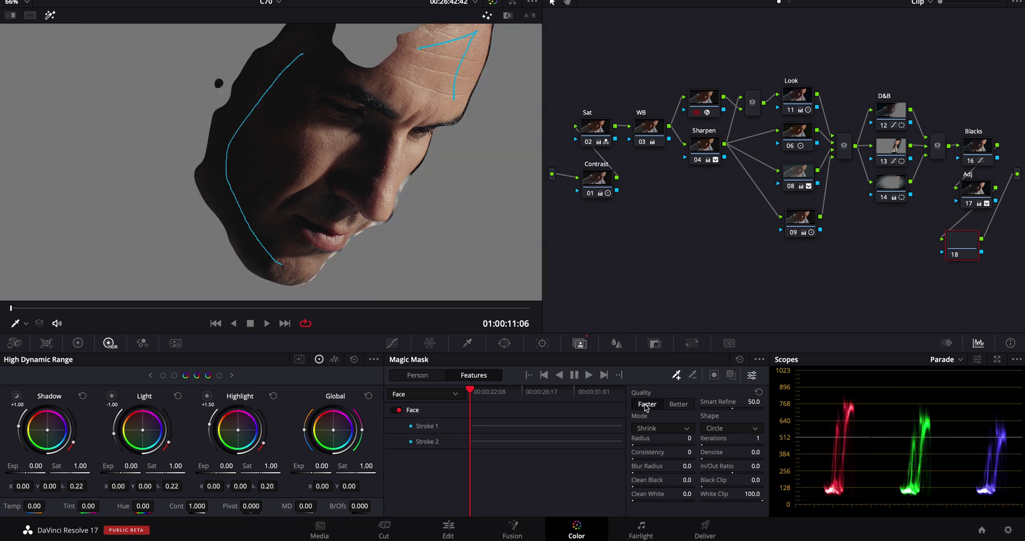
pyautogui.click(688, 406)
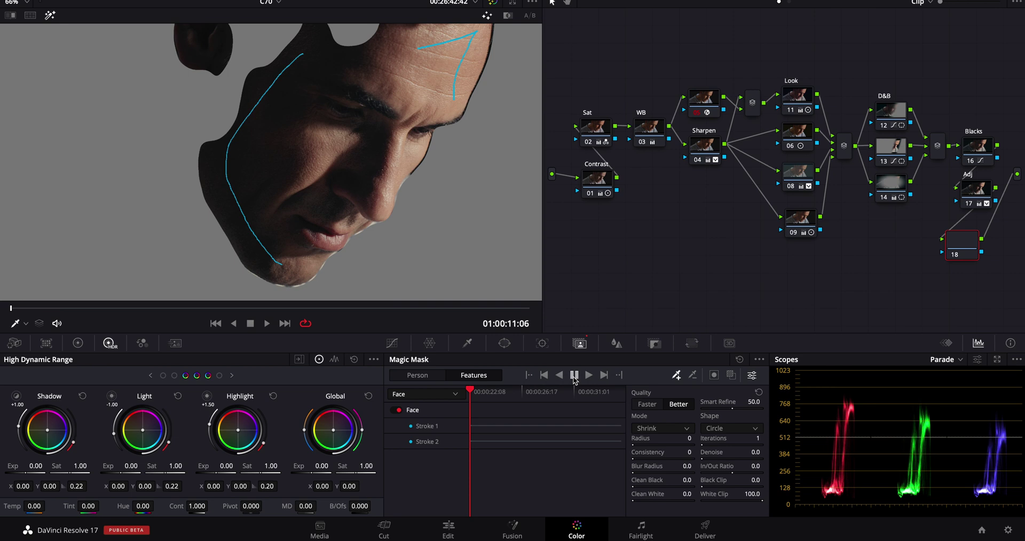
# Reset Magic Mask in Person mode and draw three strokes across the man's head and shoulder, nose and shirt, and chin.
pyautogui.click(418, 376)
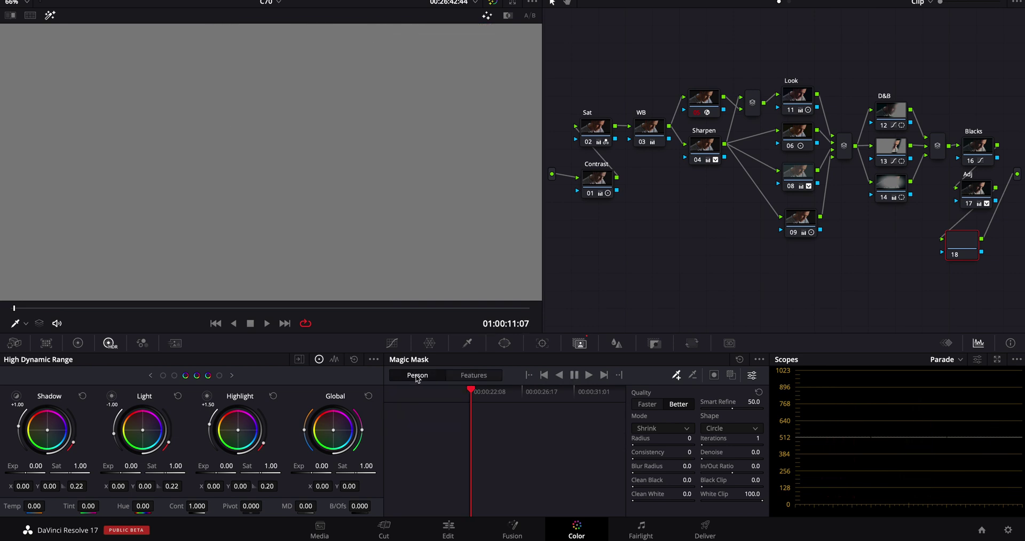
pyautogui.click(740, 359)
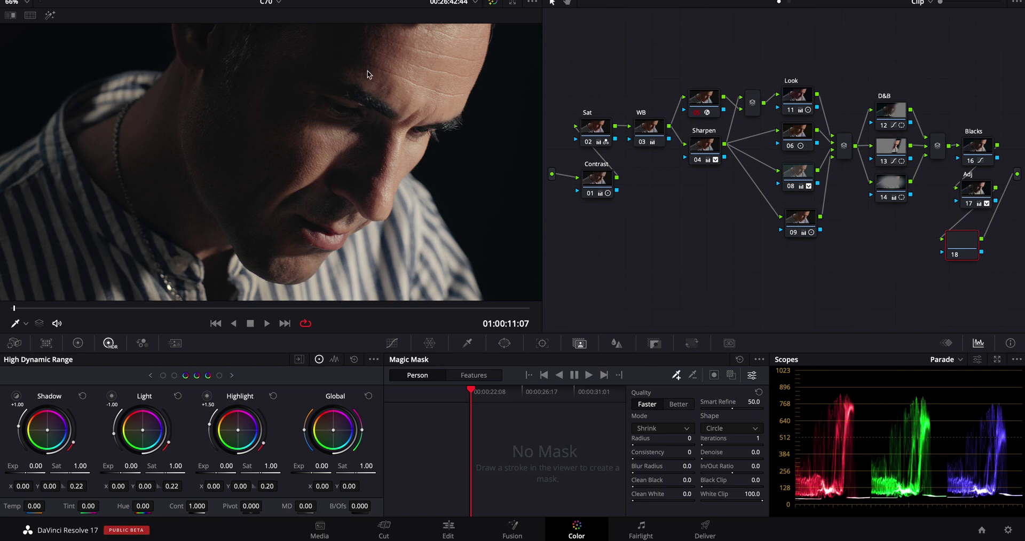
pyautogui.moveTo(379, 46)
pyautogui.mouseDown()
pyautogui.moveTo(121, 133)
pyautogui.moveTo(25, 275)
pyautogui.mouseUp()
pyautogui.moveTo(438, 280); pyautogui.dragTo(386, 188)
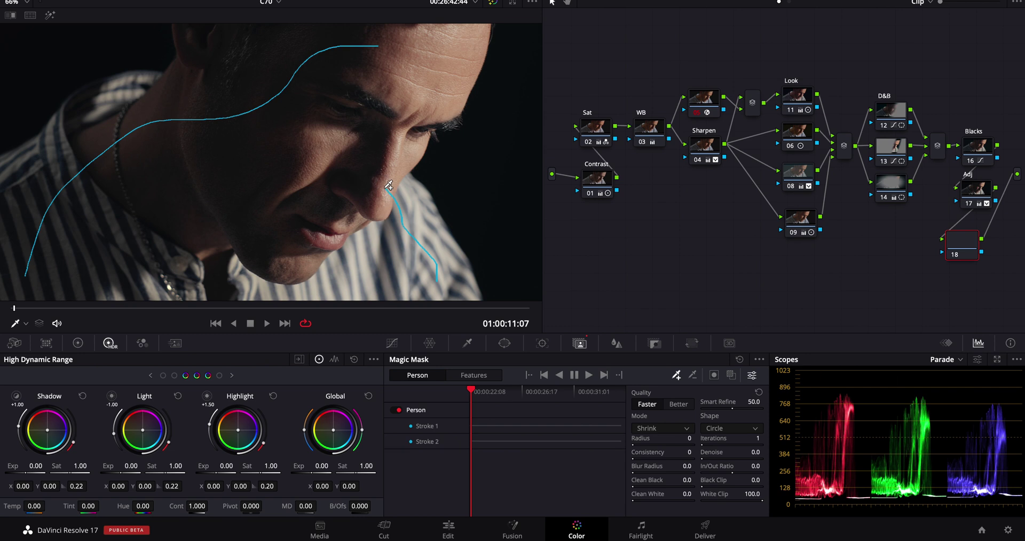
pyautogui.moveTo(358, 271); pyautogui.dragTo(195, 266)
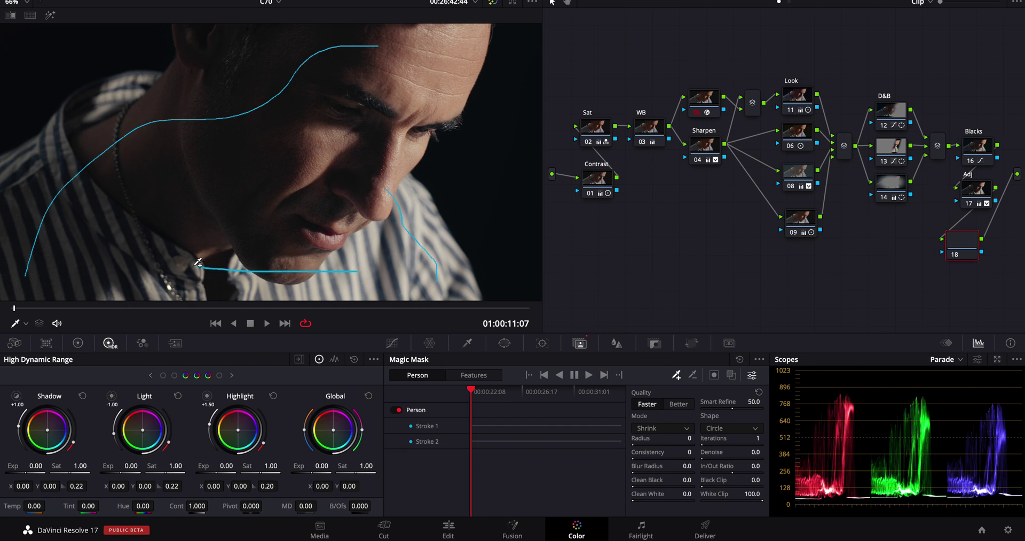
# Check the person mask in highlight view with the quality set to Better.
pyautogui.click(50, 14)
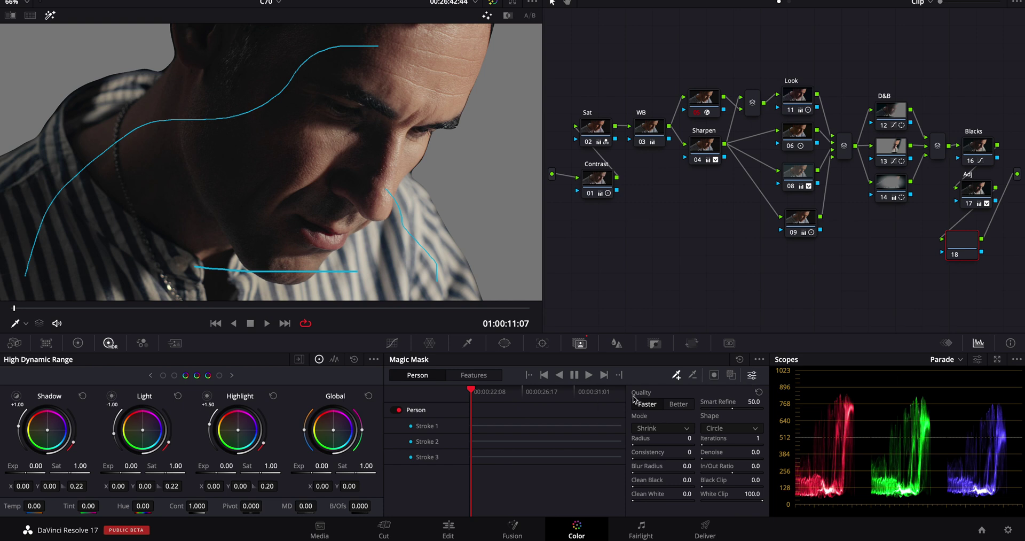
pyautogui.click(681, 407)
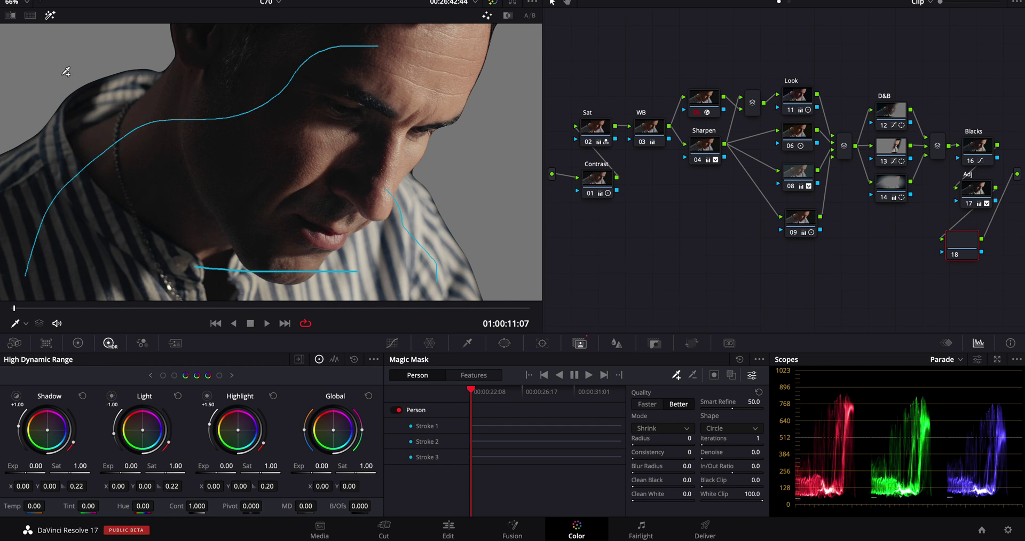
pyautogui.click(50, 15)
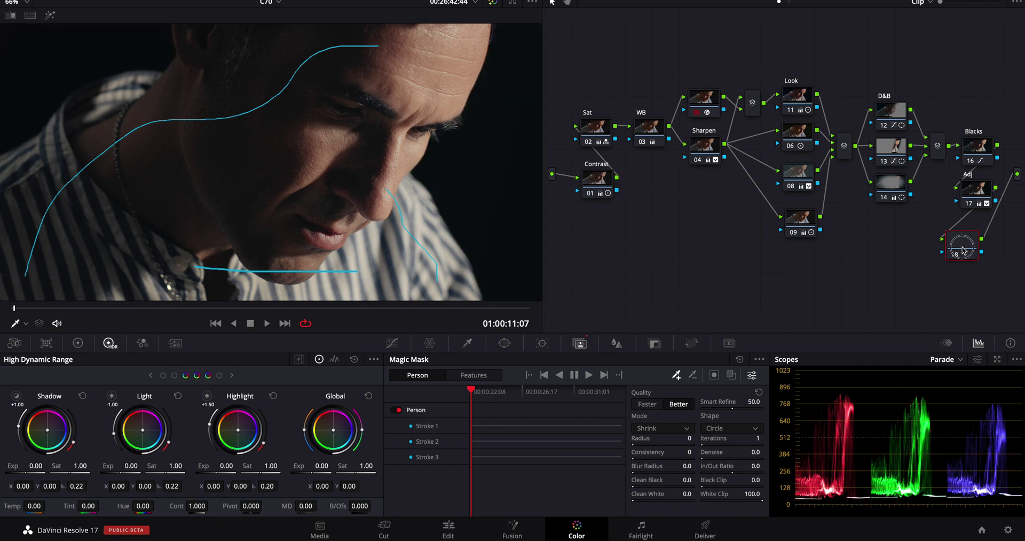
# Try adding a layer node to node 18 after moving it slightly, undo the addition, and reset the person mask.
pyautogui.moveTo(963, 250); pyautogui.dragTo(973, 257)
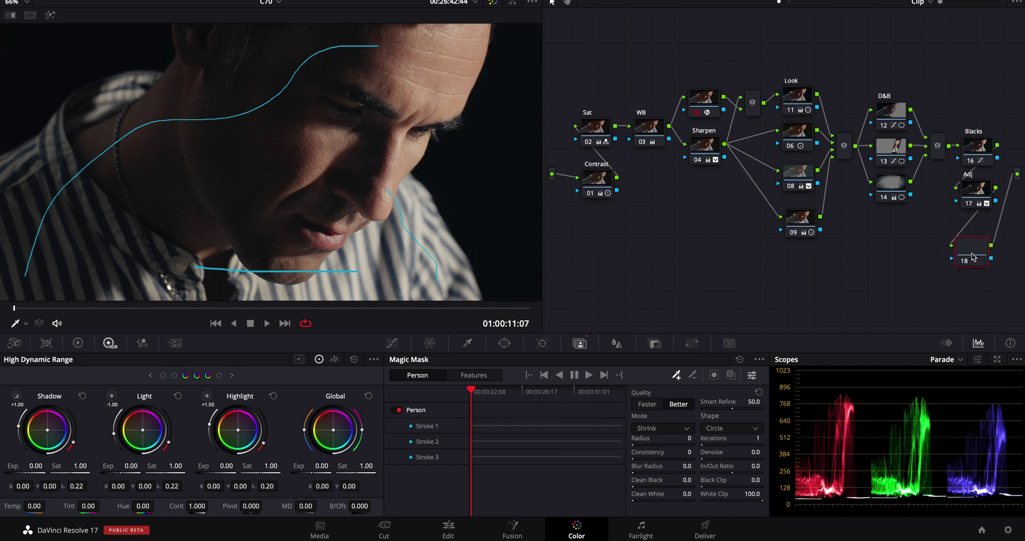
pyautogui.hotkey('alt', 'l')
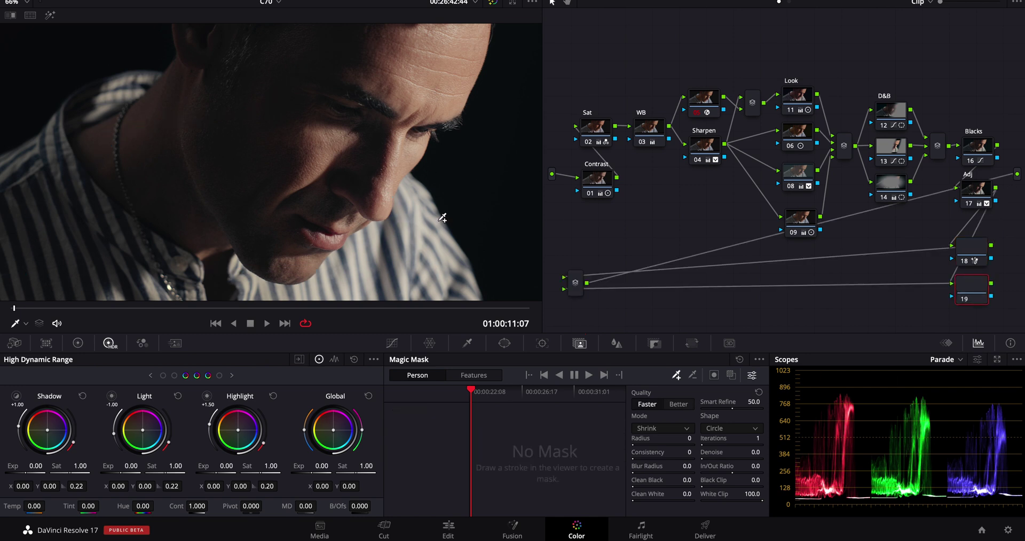
pyautogui.hotkey('ctrl', 'z')
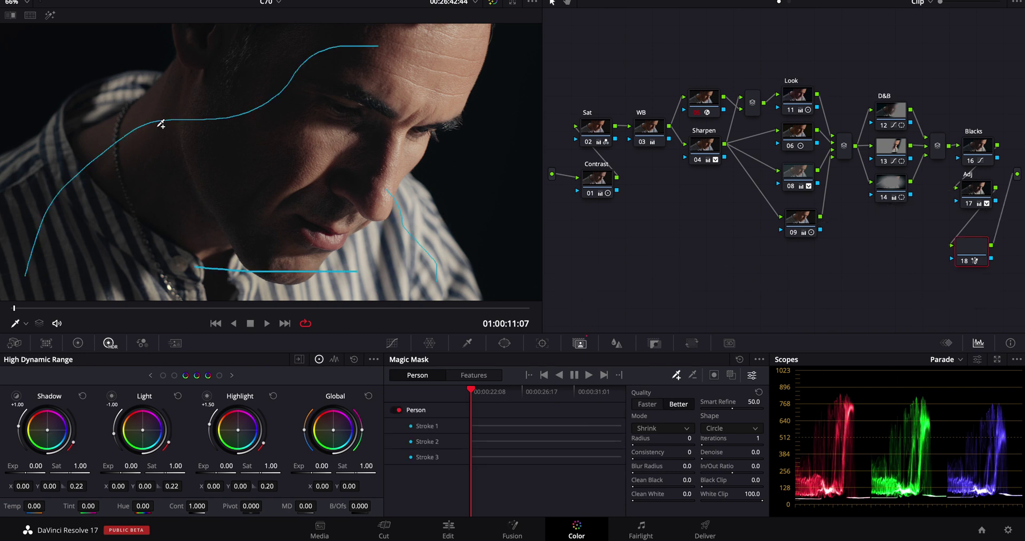
pyautogui.click(739, 360)
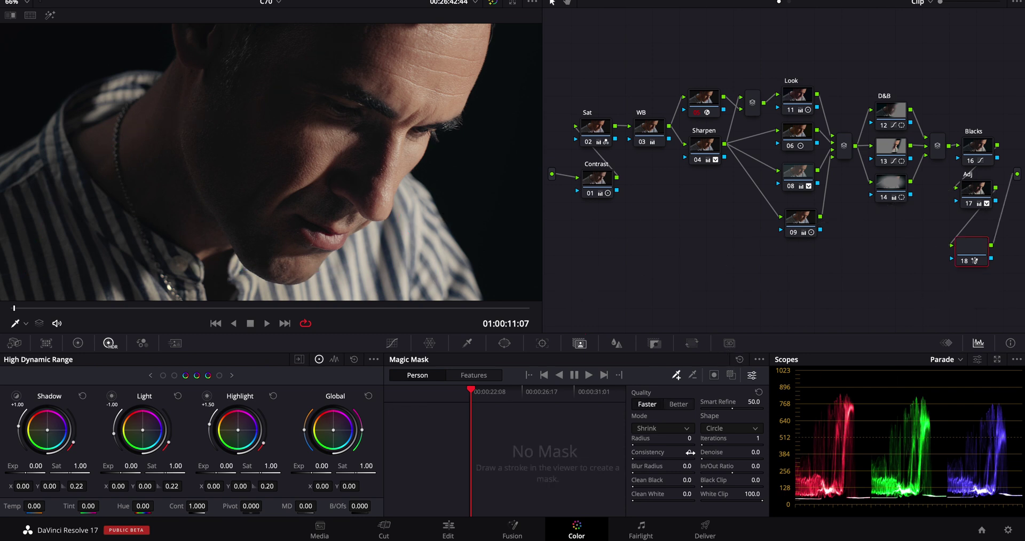
# Look through the Blur, Key and Sizing palettes.
pyautogui.click(616, 344)
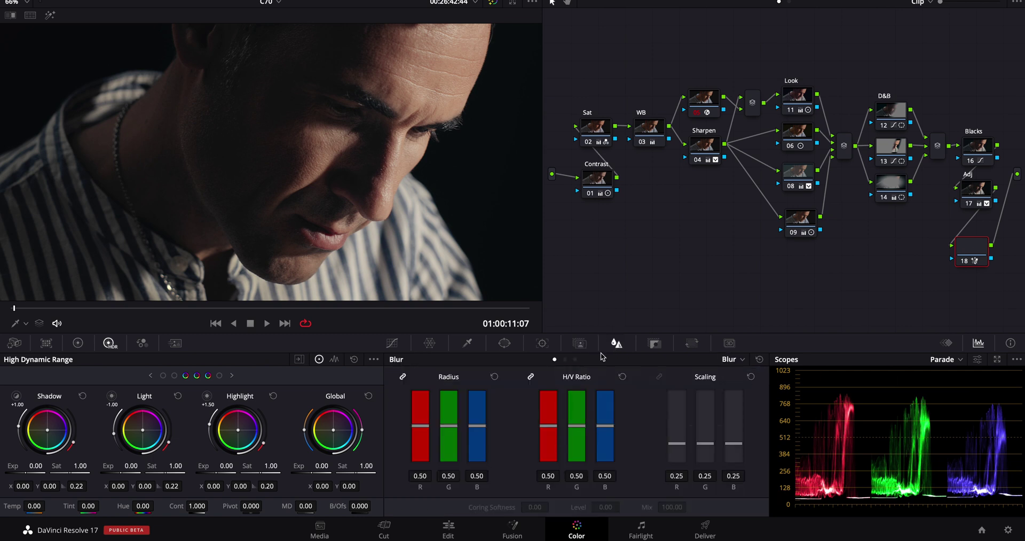
pyautogui.click(656, 344)
pyautogui.click(693, 345)
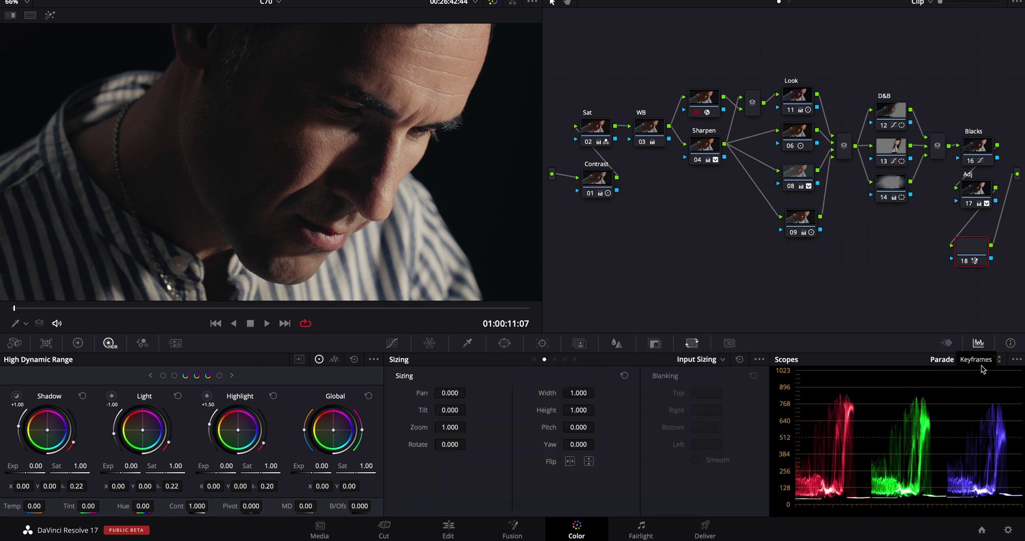
# View the Parade, Waveform, Vectorscope and Histogram together in an expanded Scopes window, move it around, and close it.
pyautogui.click(948, 359)
pyautogui.click(845, 350)
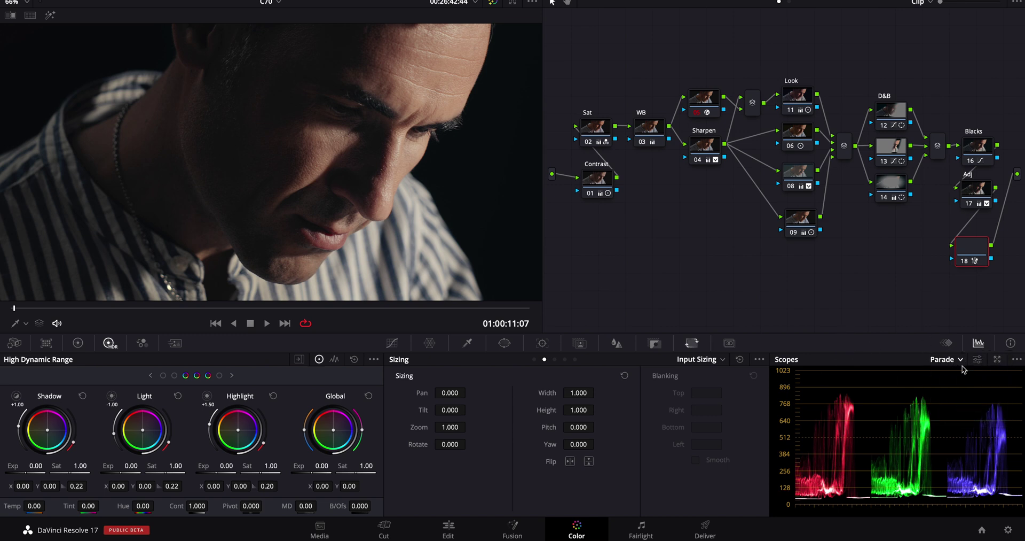
pyautogui.click(1018, 359)
pyautogui.click(999, 364)
pyautogui.click(997, 362)
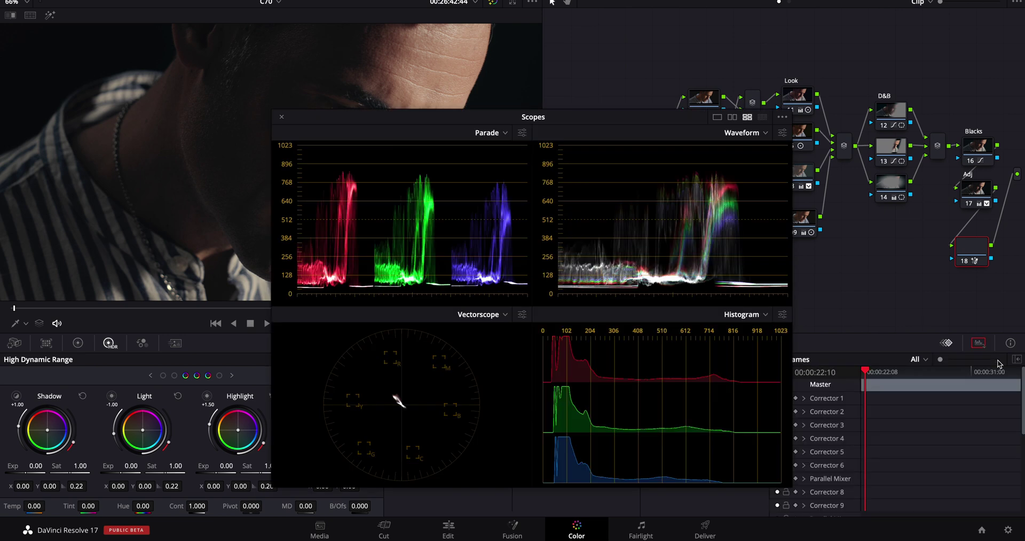
pyautogui.moveTo(600, 124); pyautogui.dragTo(522, 103)
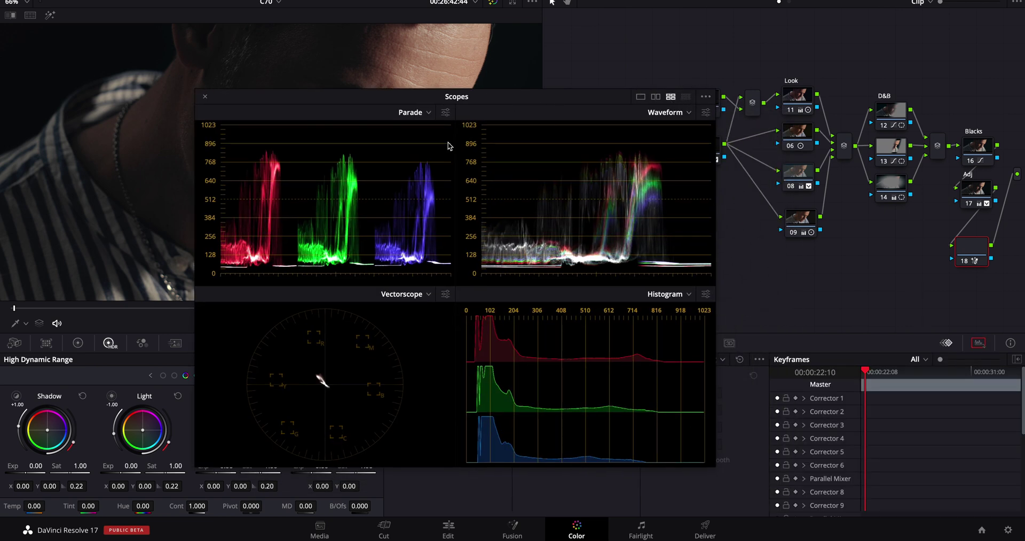
pyautogui.moveTo(565, 101); pyautogui.dragTo(652, 34)
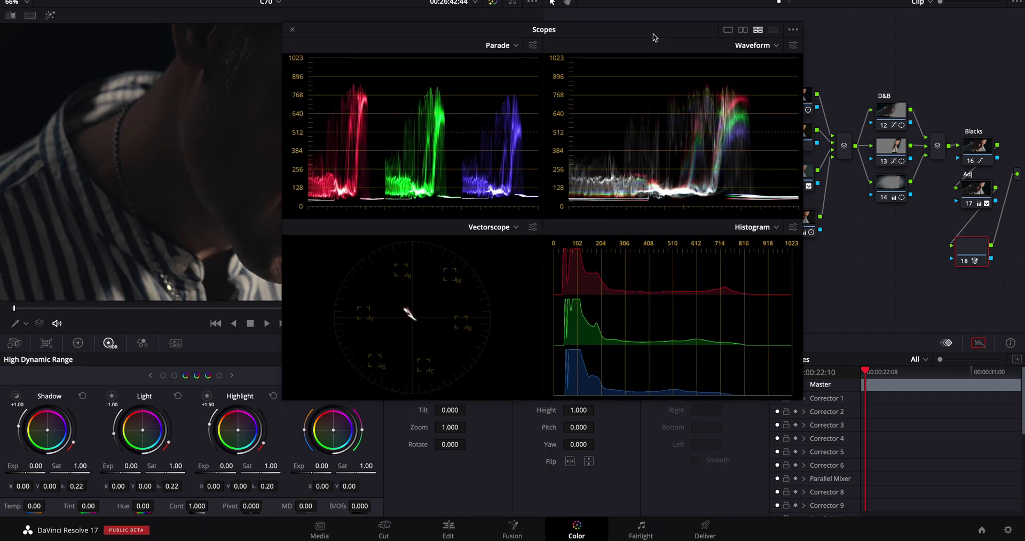
pyautogui.click(292, 29)
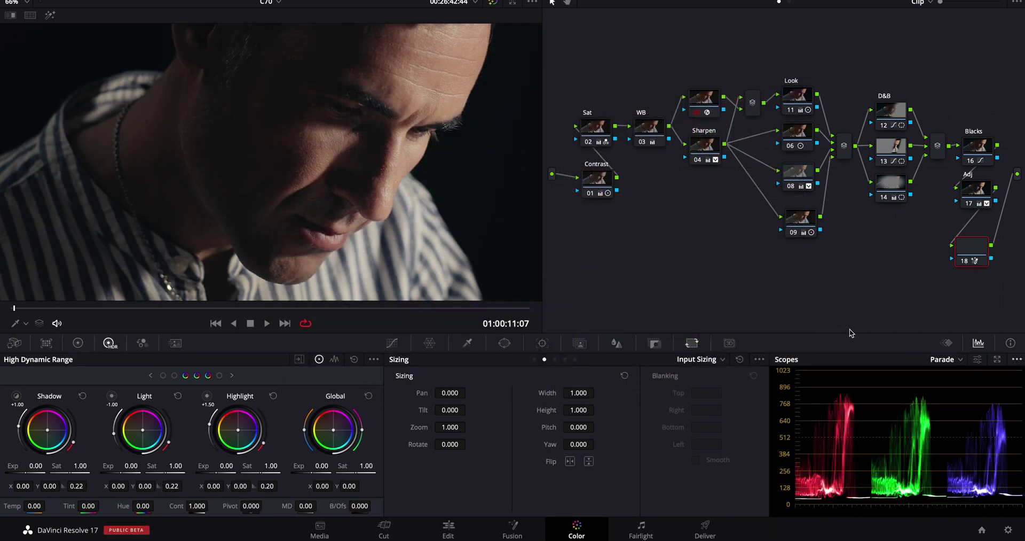
# Open the Resolve FX library and apply the Motion Trails effect to node 09.
pyautogui.click(1004, 0)
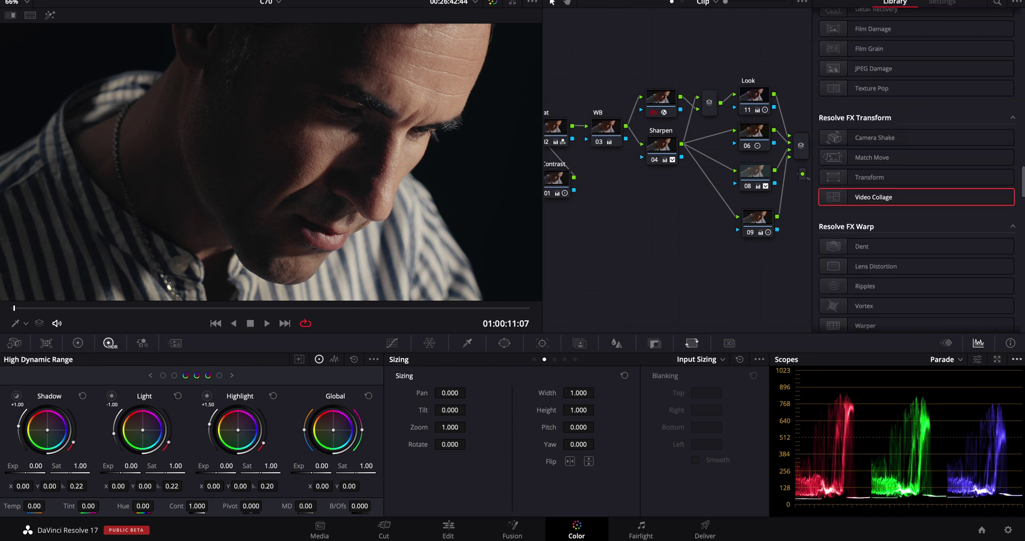
pyautogui.scroll(10, 883, 109)
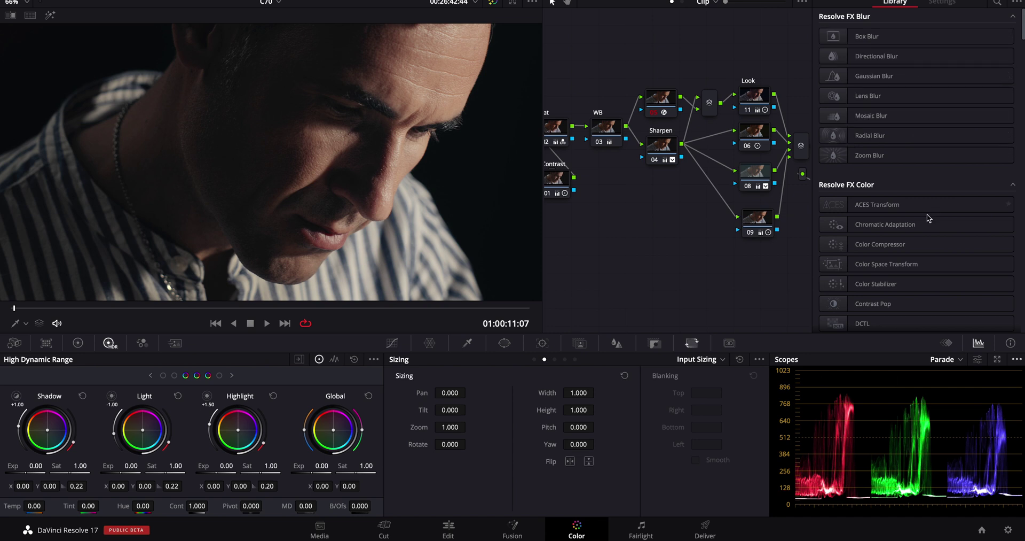
pyautogui.scroll(-15, 896, 111)
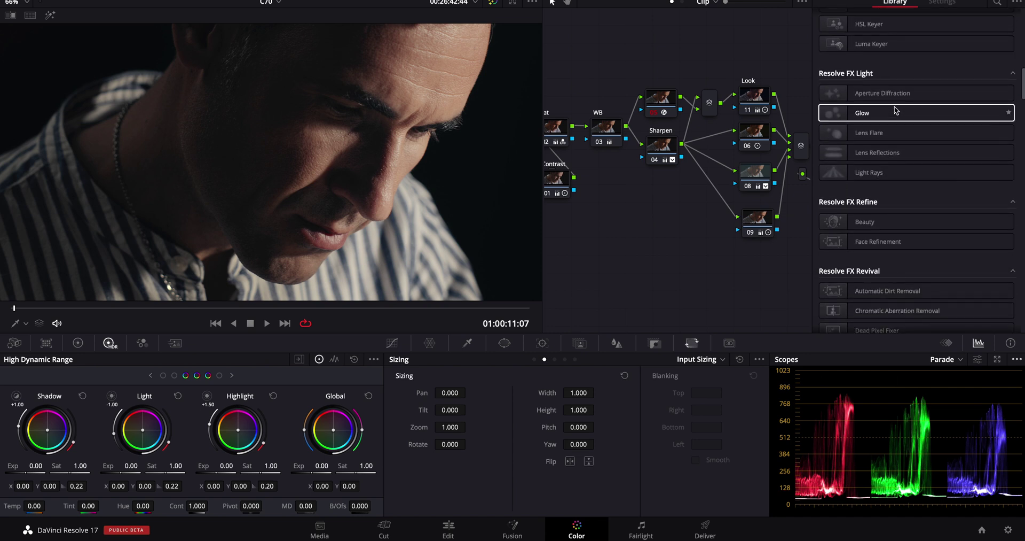
pyautogui.scroll(-20, 895, 111)
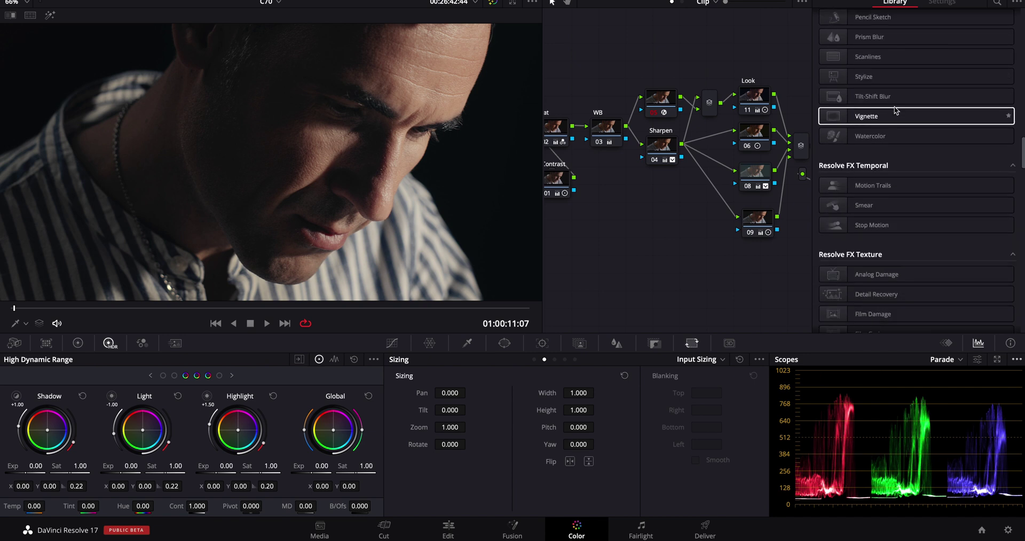
pyautogui.scroll(-4, 896, 110)
pyautogui.scroll(2, 896, 111)
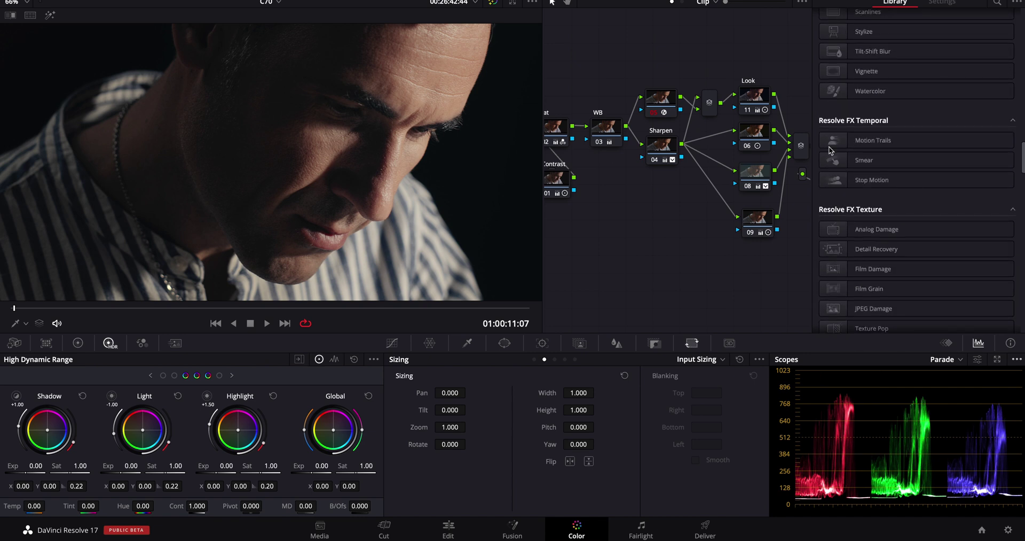
pyautogui.moveTo(858, 141); pyautogui.dragTo(762, 223)
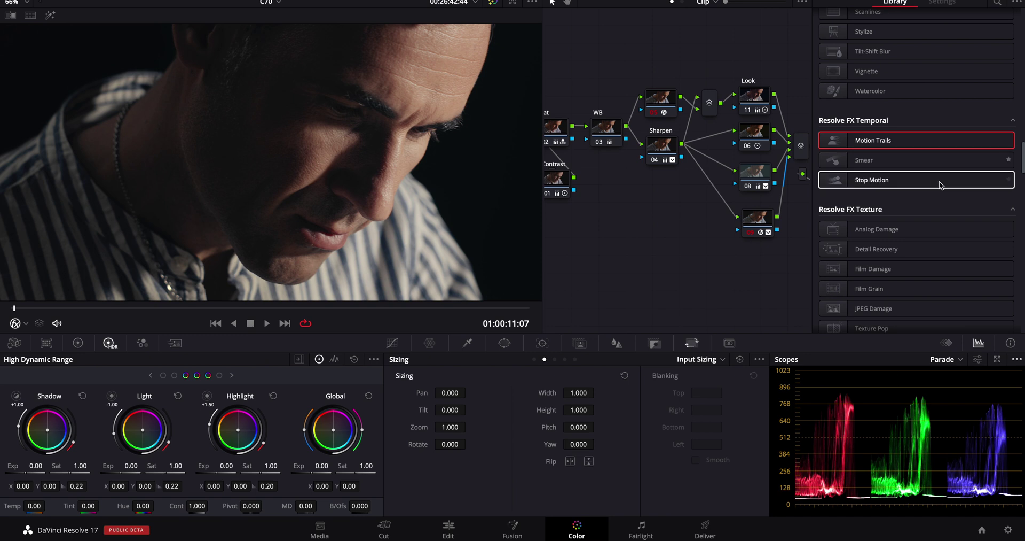
# Try the HSL Keyer effect on node 18 and look at its Matte Finesse settings.
pyautogui.scroll(-5, 887, 181)
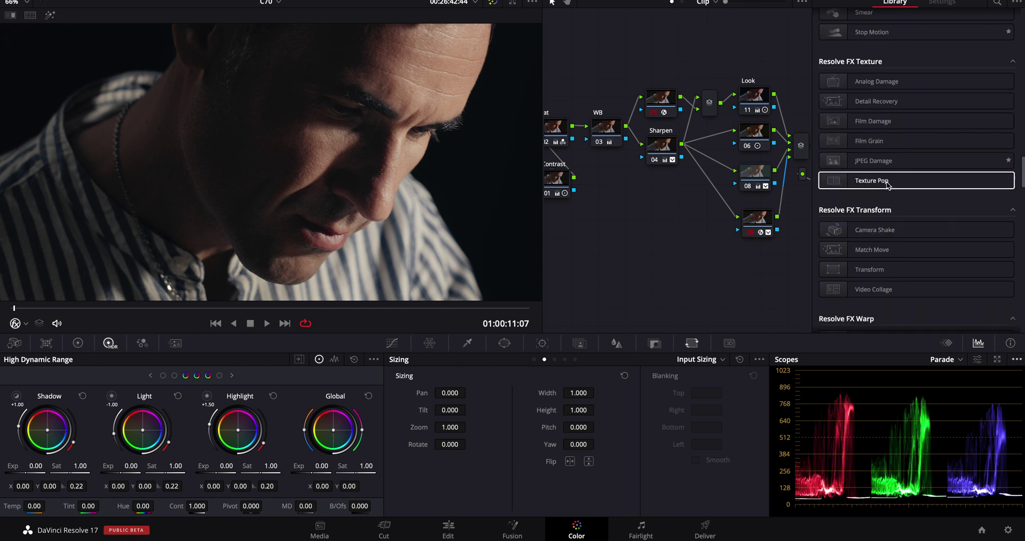
pyautogui.scroll(3, 887, 182)
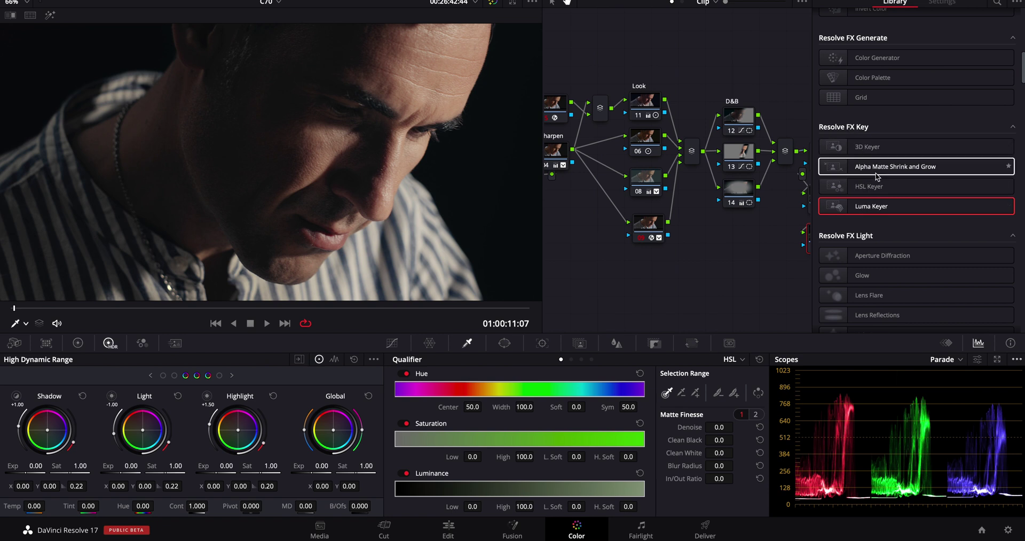
pyautogui.moveTo(872, 186); pyautogui.dragTo(808, 244)
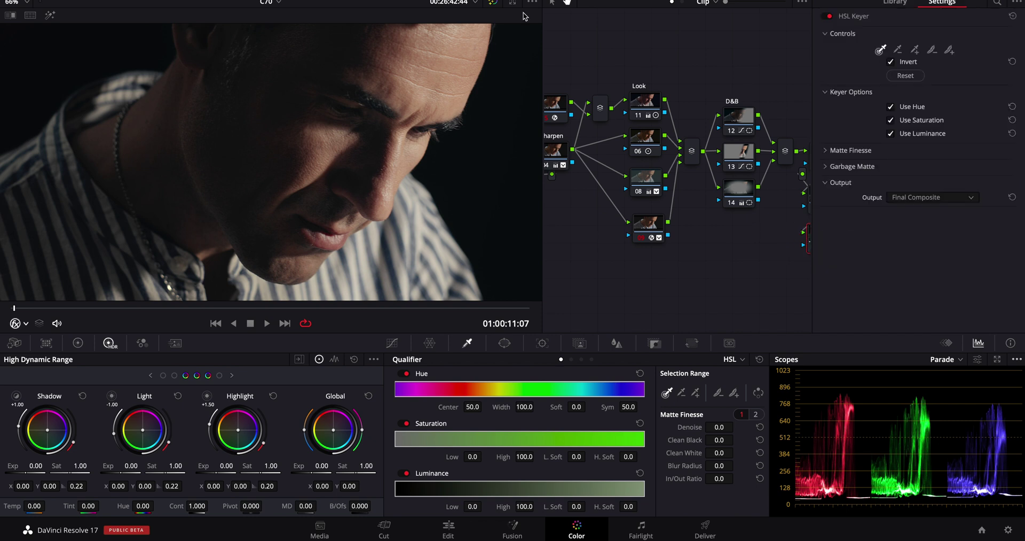
pyautogui.click(827, 151)
pyautogui.click(827, 152)
# Try the Watercolor effect on node 18 with a smoothness of 0.018.
pyautogui.click(895, 2)
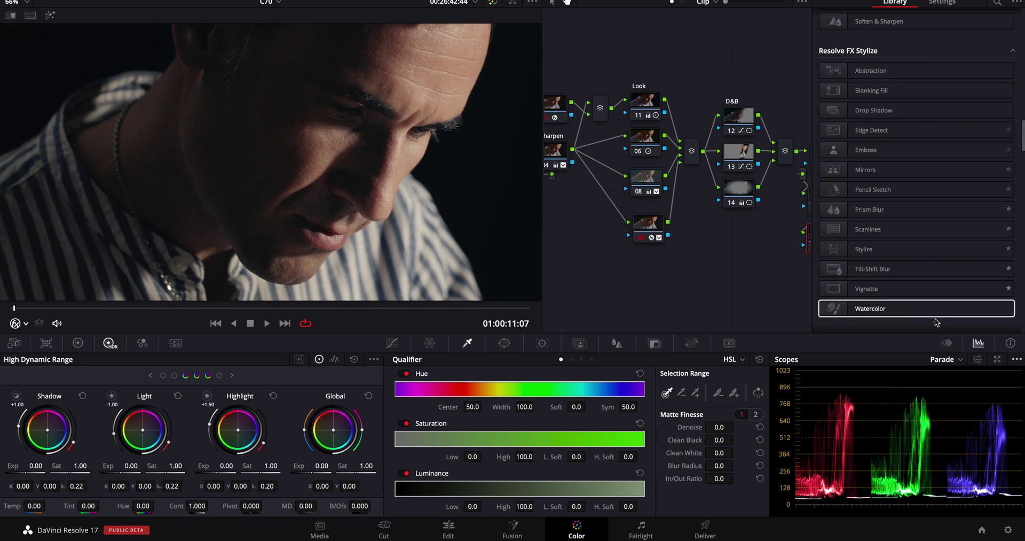
pyautogui.scroll(-1, 936, 325)
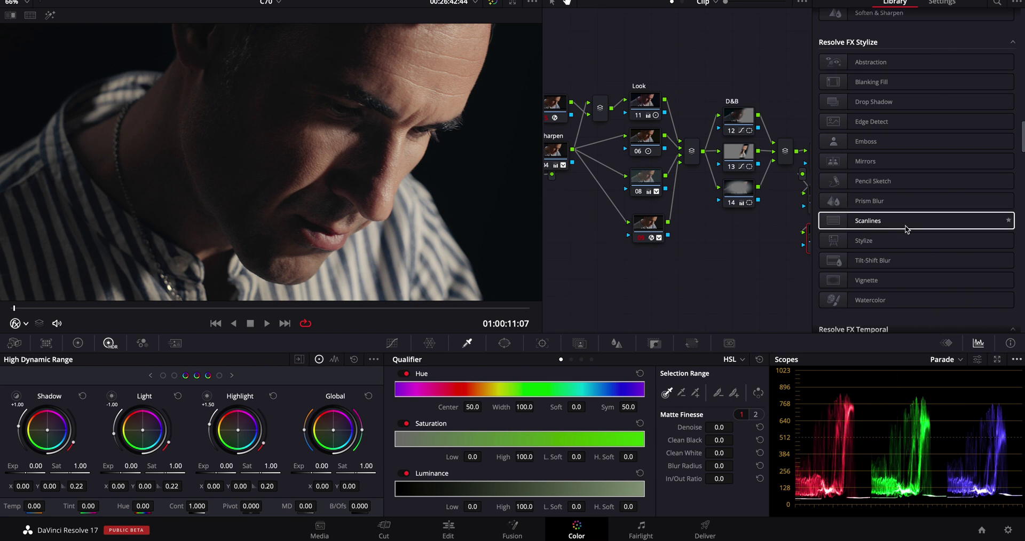
pyautogui.click(890, 302)
pyautogui.moveTo(891, 302); pyautogui.dragTo(809, 248)
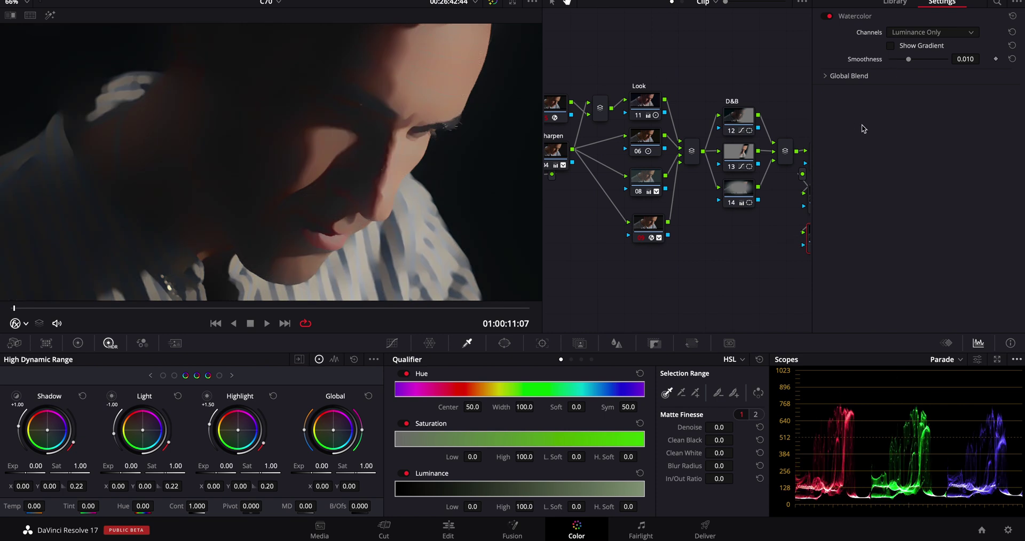
pyautogui.click(925, 60)
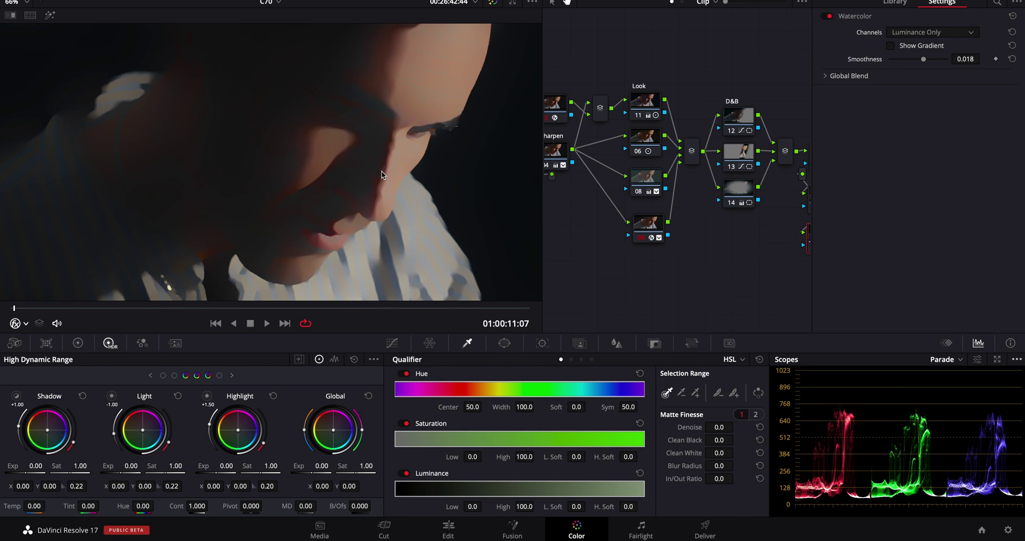
pyautogui.click(895, 2)
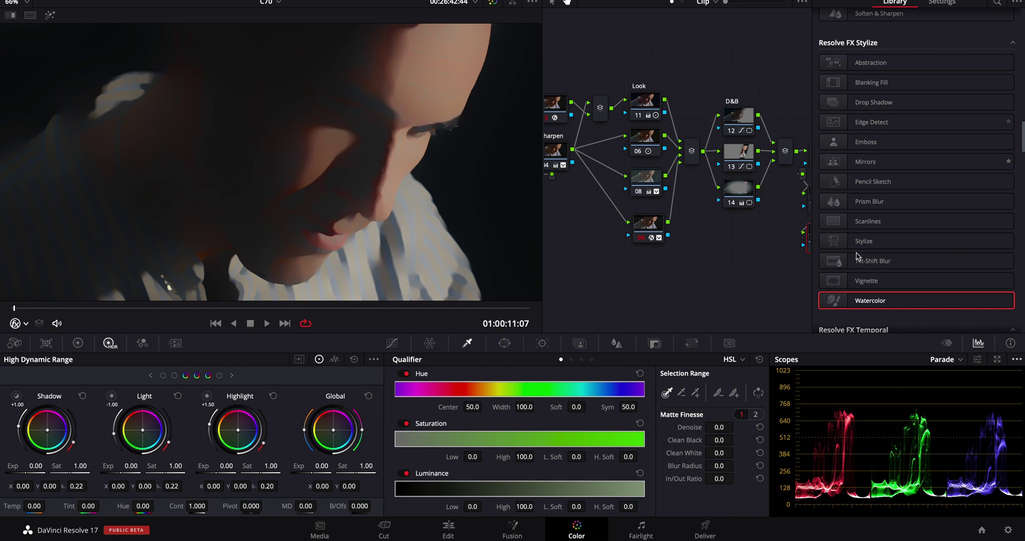
pyautogui.moveTo(856, 244); pyautogui.dragTo(836, 52)
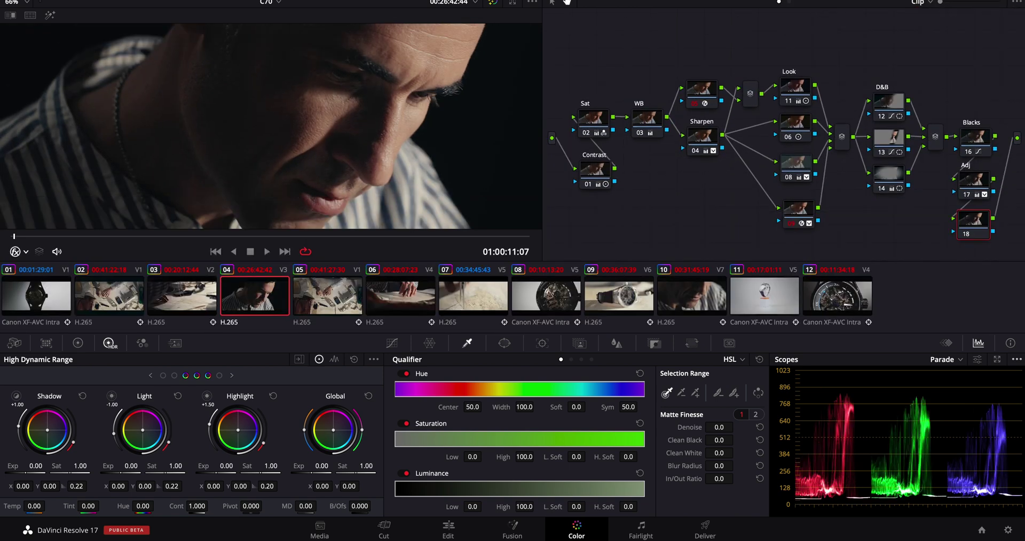
# Select clip 12, scrub through it, return to its first frame and hide the clip thumbnails.
pyautogui.click(831, 291)
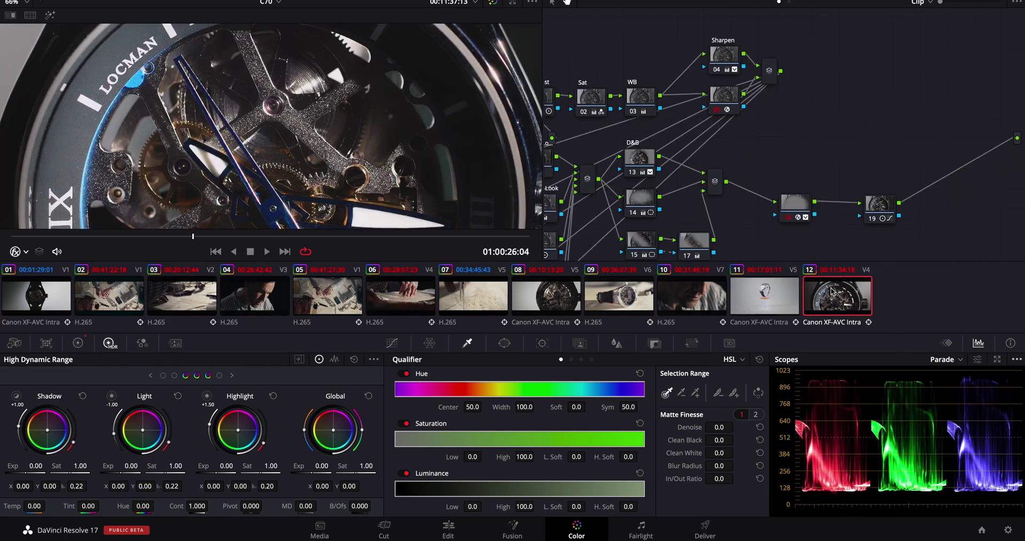
pyautogui.click(263, 248)
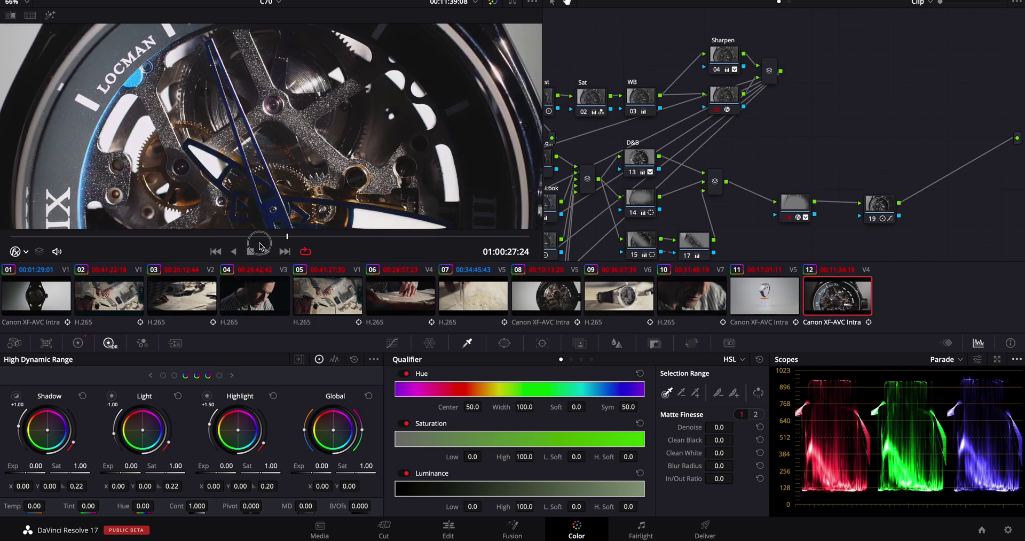
pyautogui.click(323, 250)
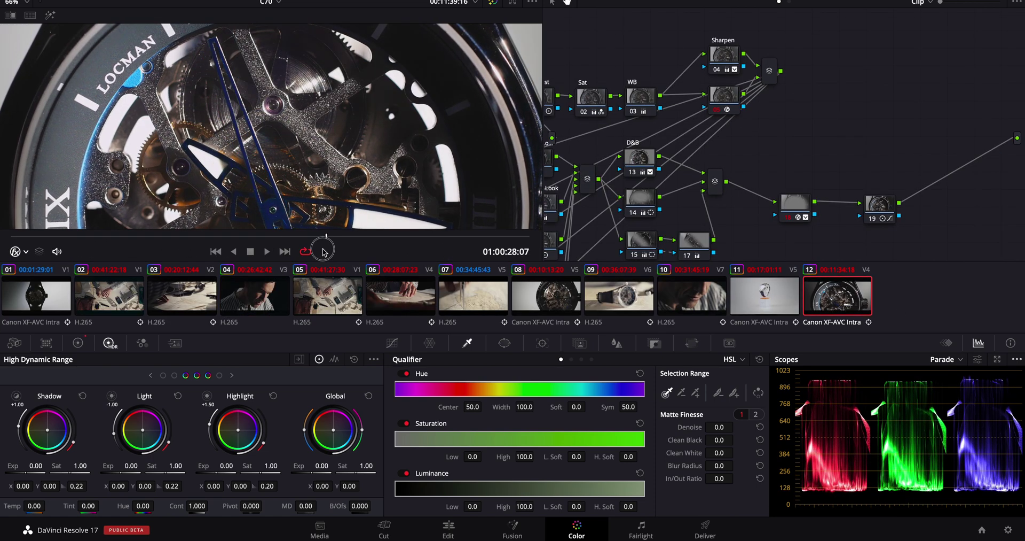
pyautogui.click(83, 251)
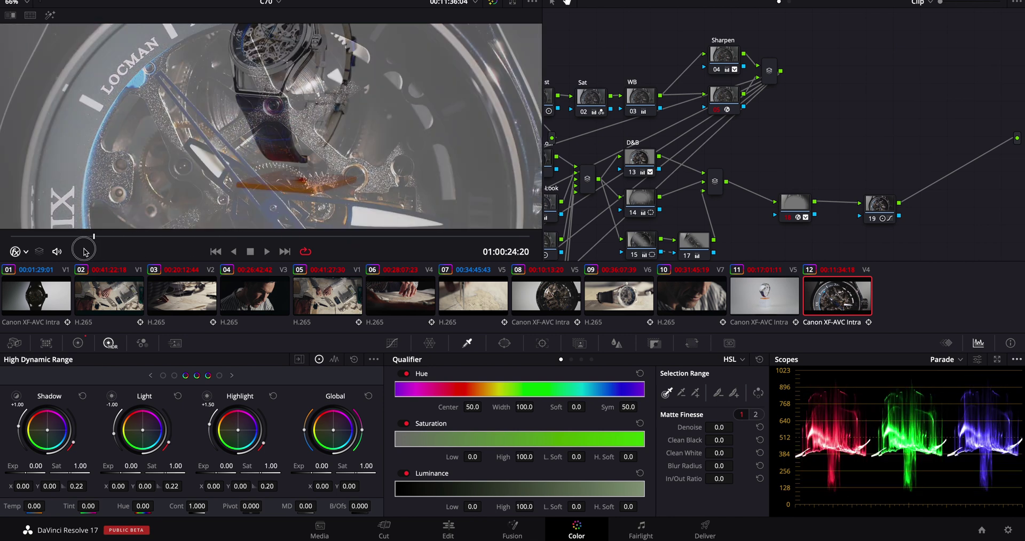
pyautogui.moveTo(84, 251); pyautogui.dragTo(1, 244)
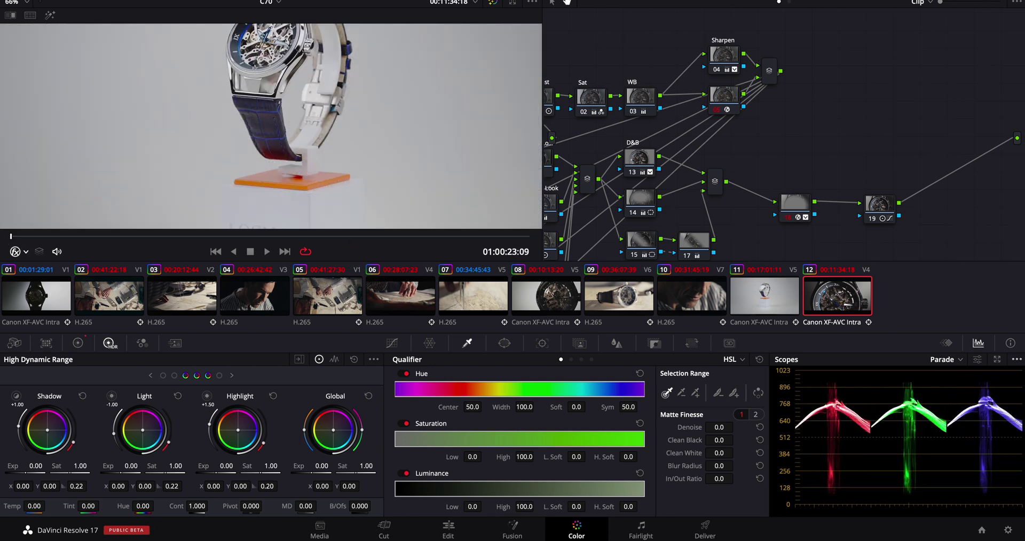
pyautogui.click(861, 1)
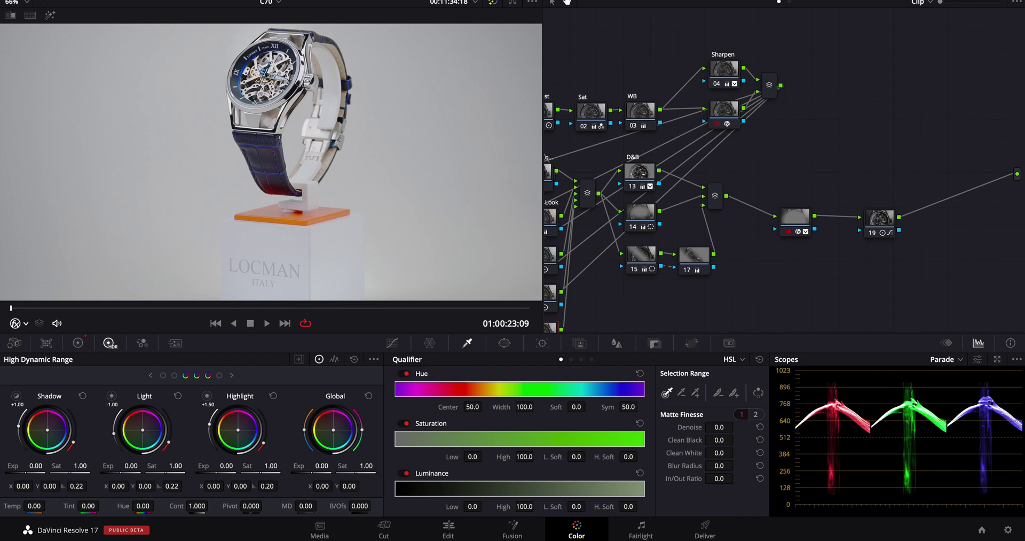
# Review the project's Color Management settings and set the color science to DaVinci YRGB Color Managed.
pyautogui.click(1008, 530)
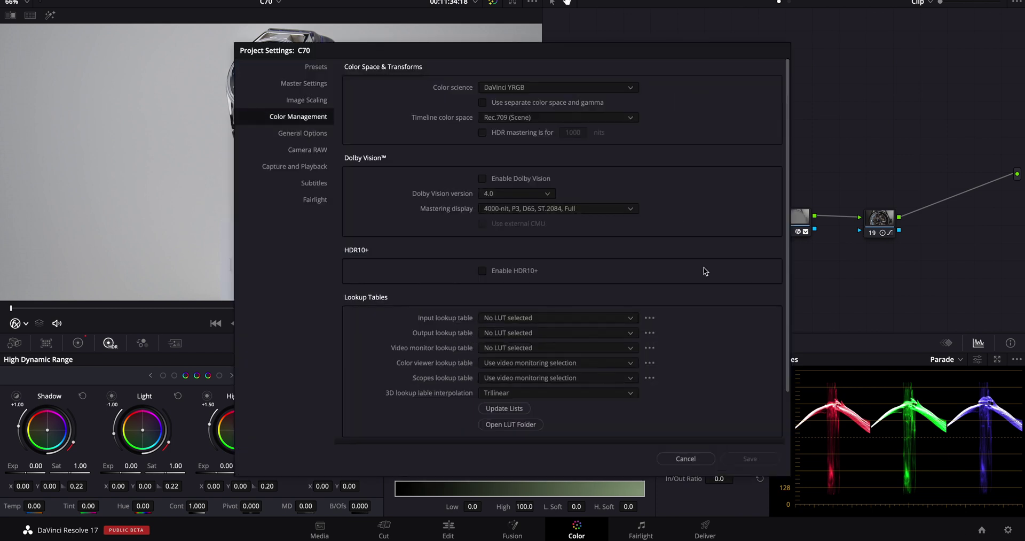
pyautogui.scroll(-2, 691, 303)
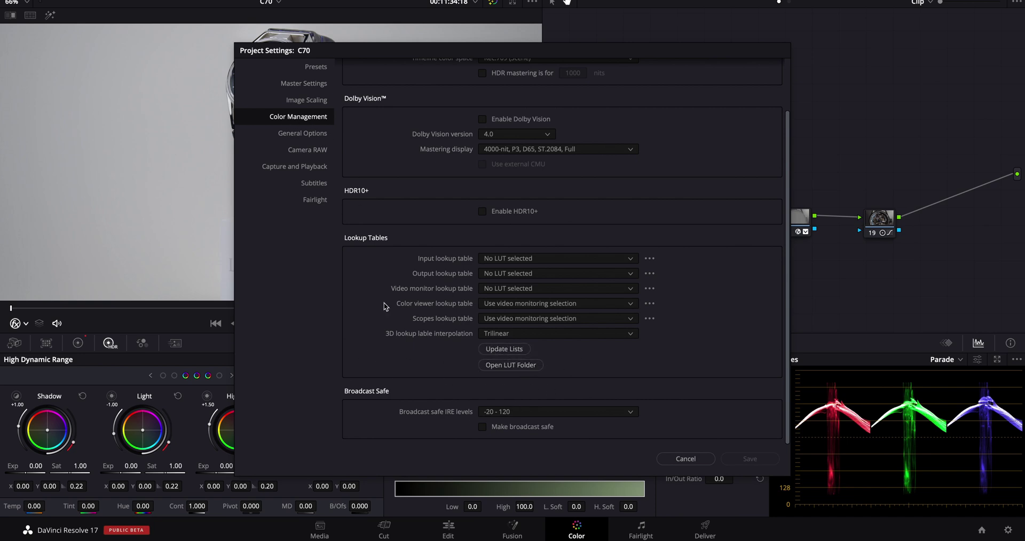
pyautogui.scroll(2, 385, 306)
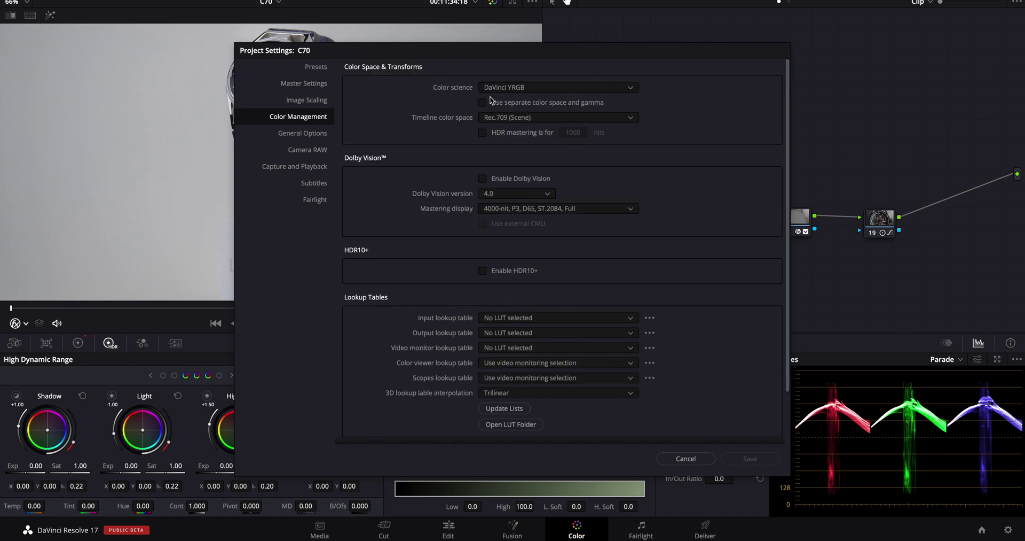
pyautogui.click(528, 87)
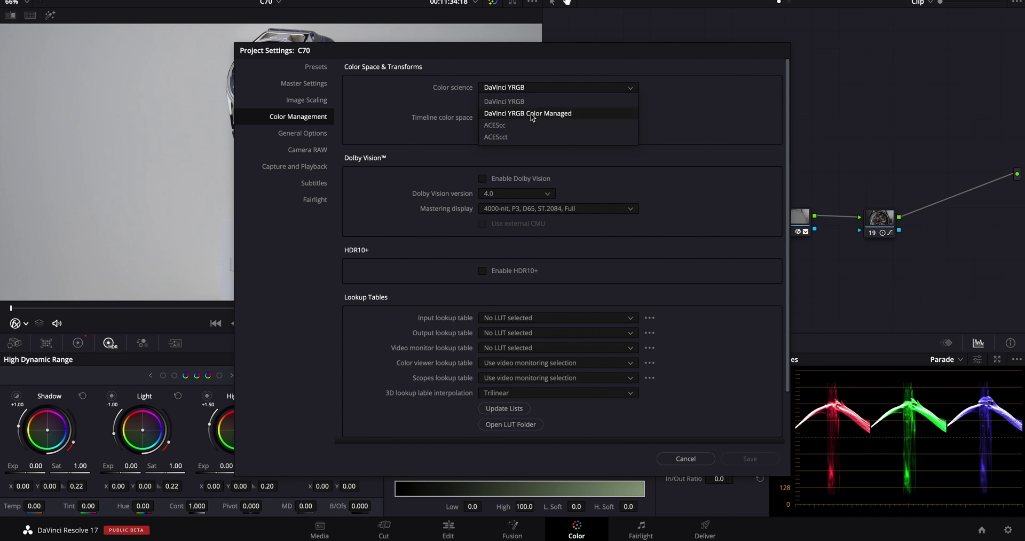
pyautogui.click(595, 117)
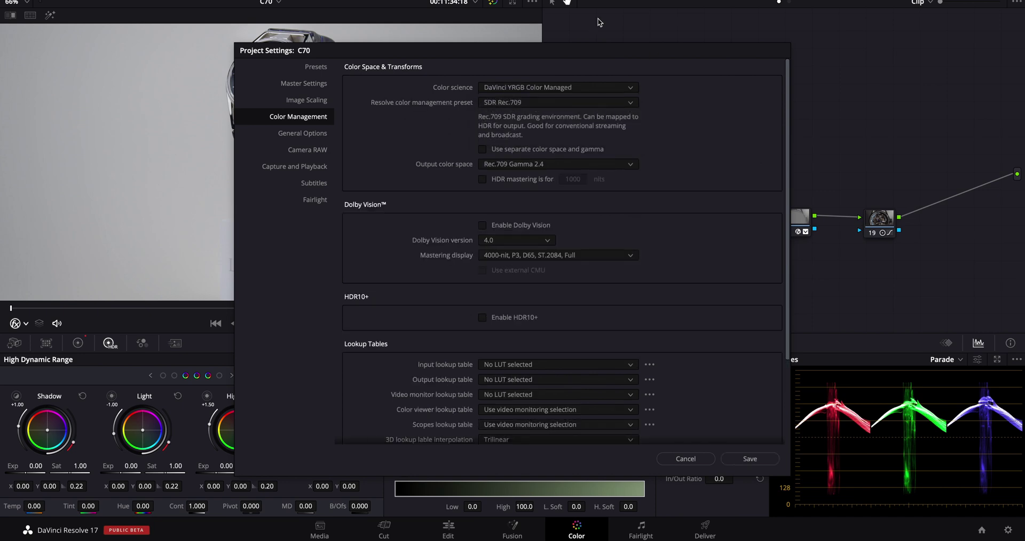
pyautogui.moveTo(462, 55); pyautogui.dragTo(492, 34)
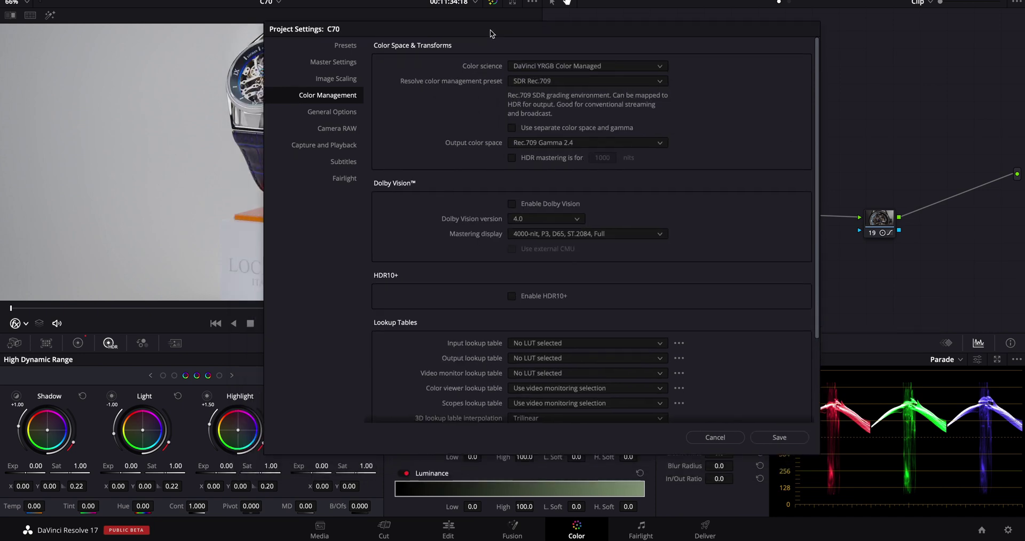
# Set the Resolve color management preset to Custom and look through its color space and DRT options.
pyautogui.click(605, 83)
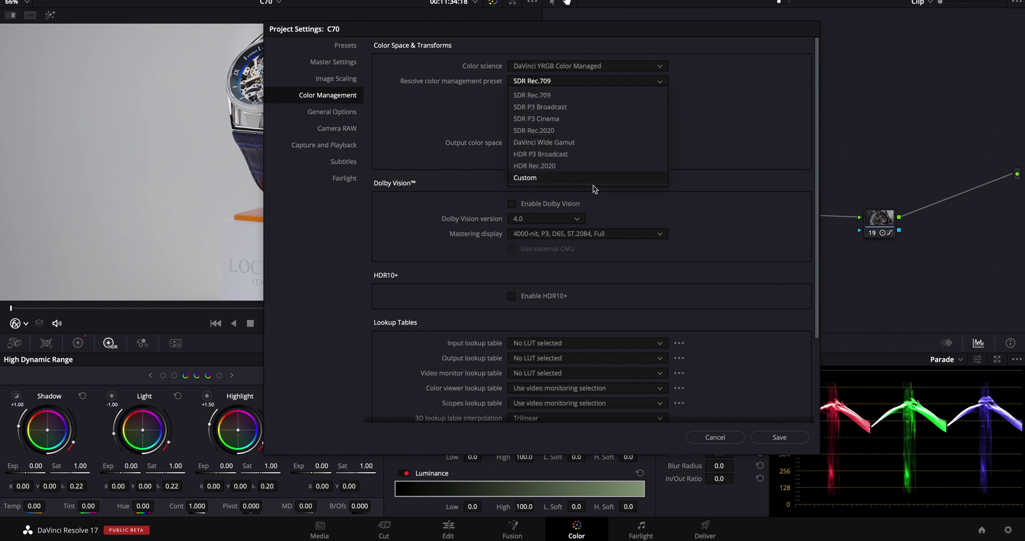
pyautogui.click(545, 177)
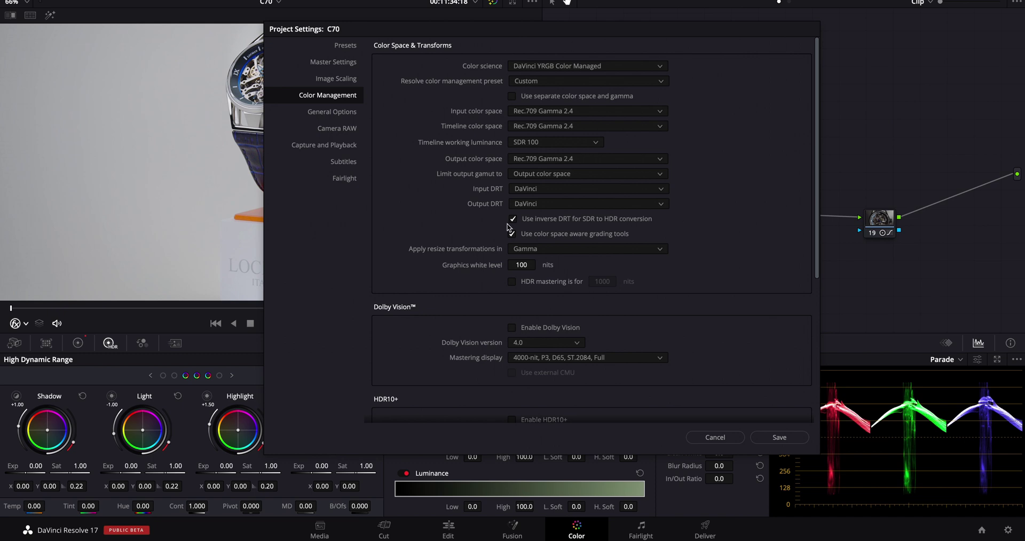
pyautogui.scroll(-2, 718, 185)
pyautogui.scroll(2, 720, 185)
# Return the color science to DaVinci YRGB and look through the available timeline color spaces without choosing another.
pyautogui.click(558, 66)
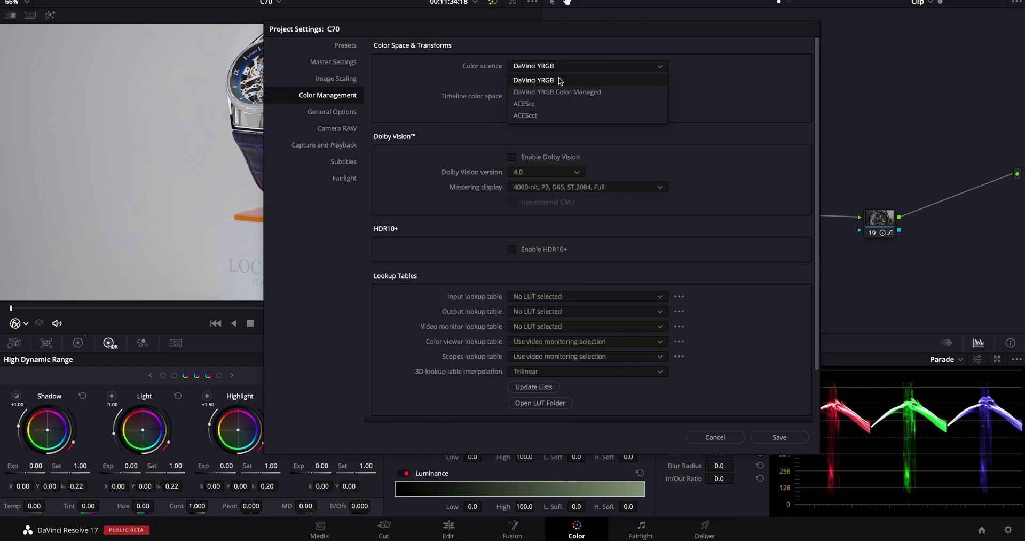
pyautogui.click(557, 78)
pyautogui.click(559, 95)
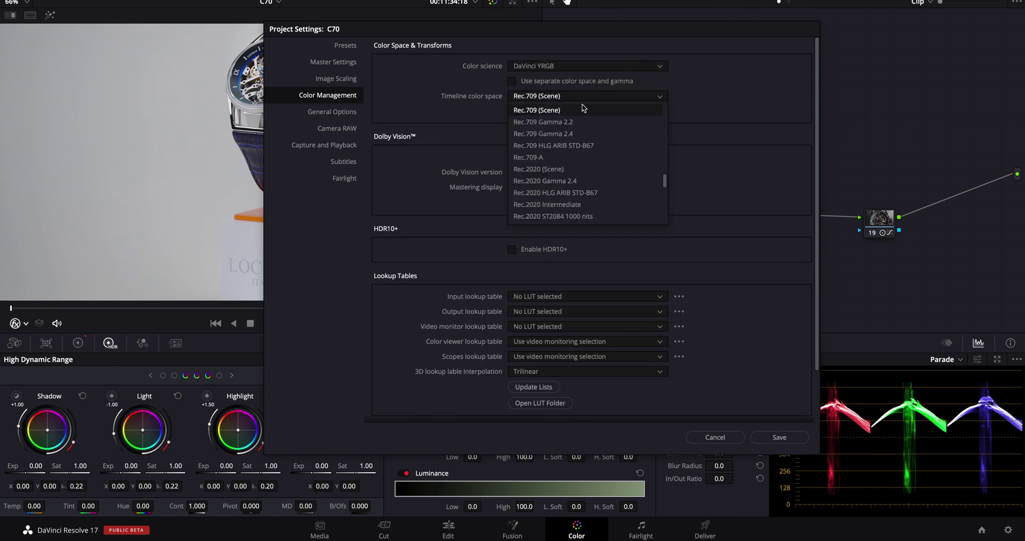
pyautogui.scroll(-2, 637, 174)
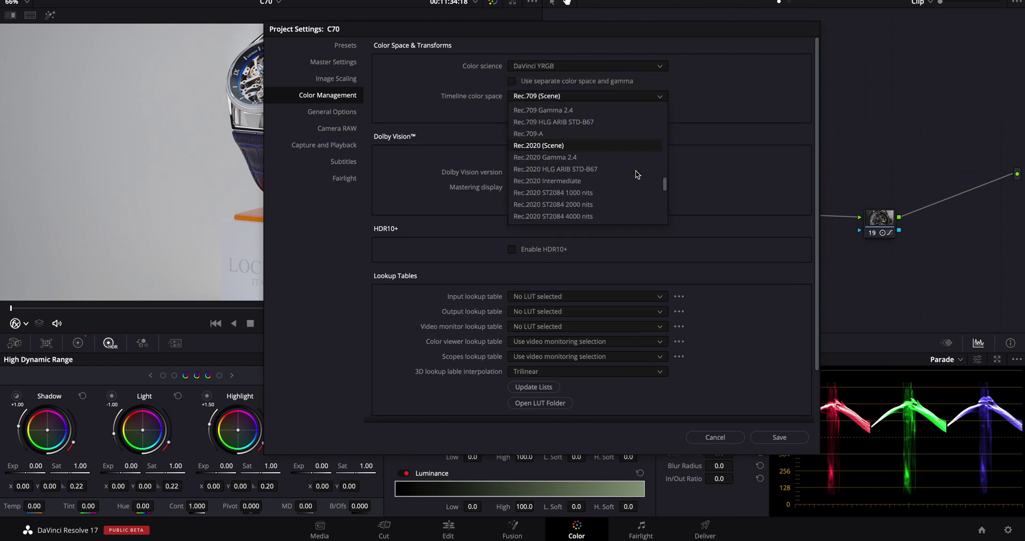
pyautogui.scroll(-3, 638, 174)
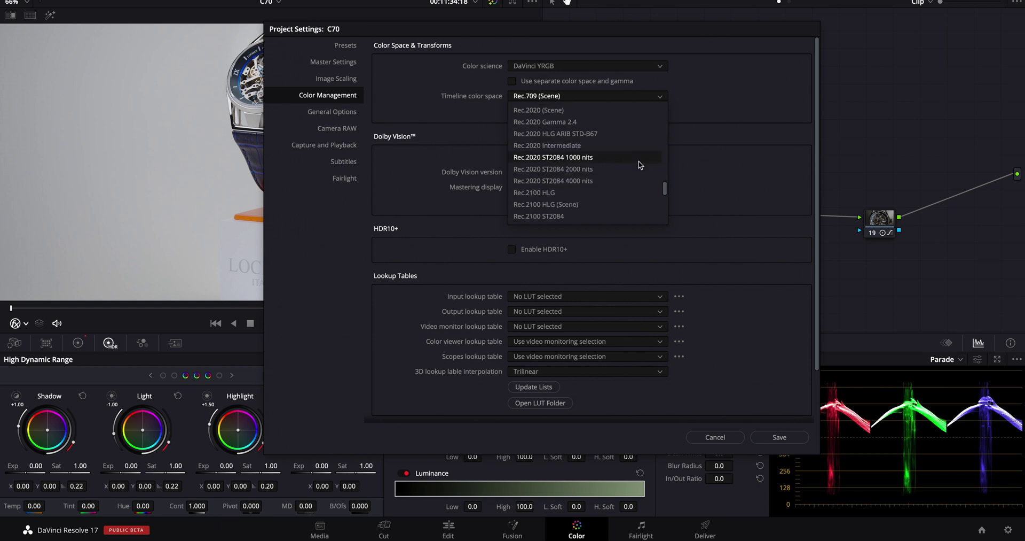
pyautogui.scroll(-10, 603, 168)
pyautogui.scroll(15, 601, 164)
pyautogui.click(695, 141)
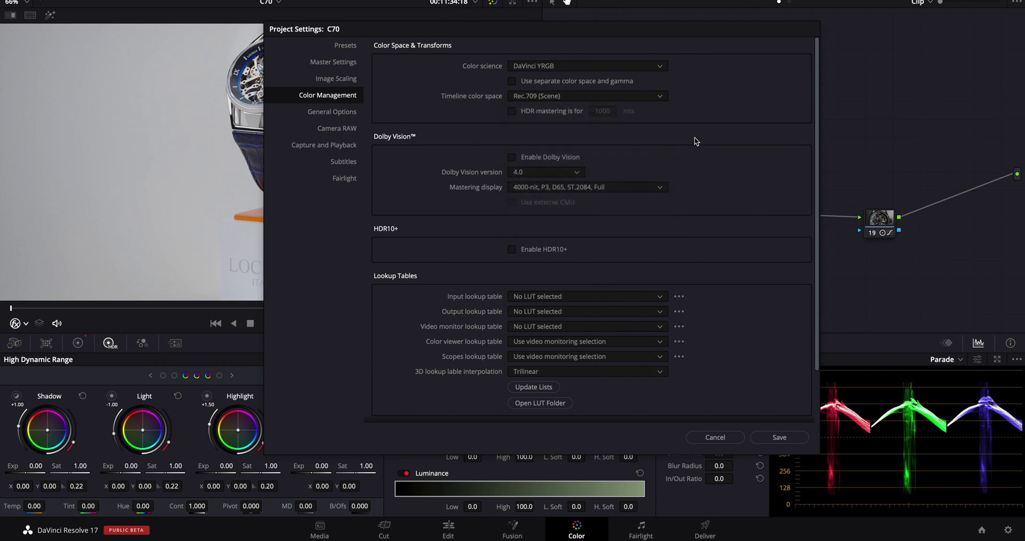
pyautogui.click(545, 66)
pyautogui.click(678, 67)
# Look at the Color Warper and Curves palettes, return to the Color Warper, and view the watch clip's node tree.
pyautogui.click(436, 346)
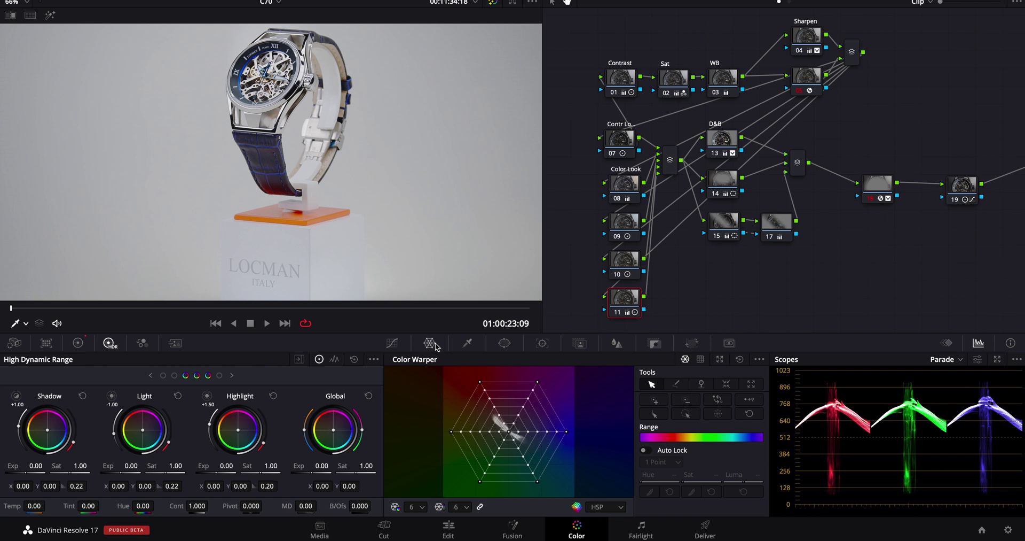
pyautogui.click(393, 343)
pyautogui.click(429, 345)
pyautogui.click(502, 196)
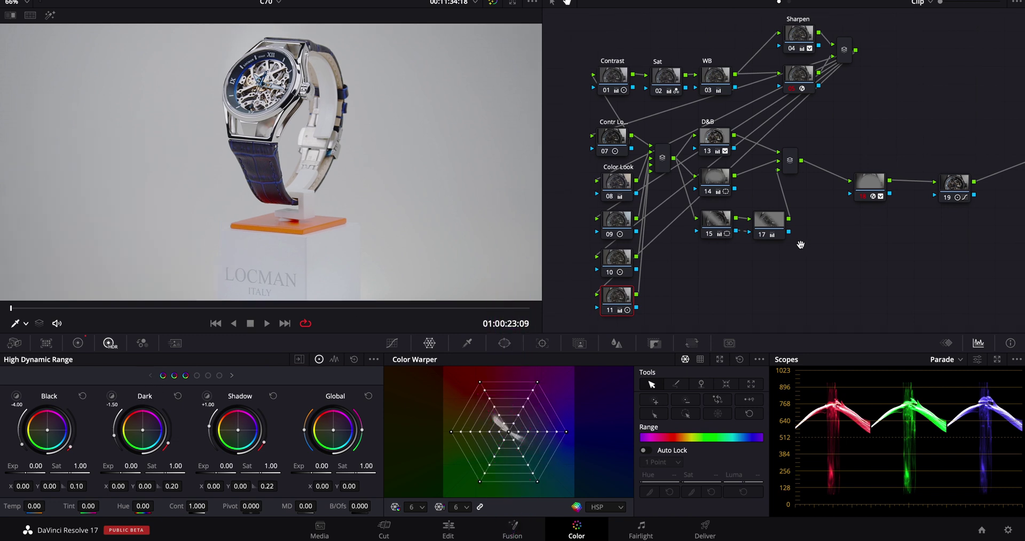
pyautogui.scroll(1, 807, 248)
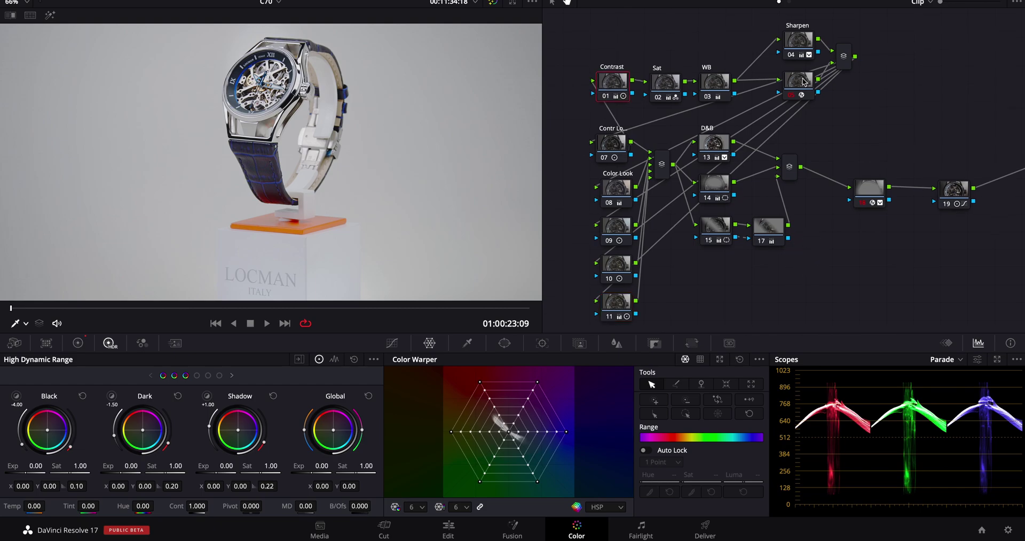